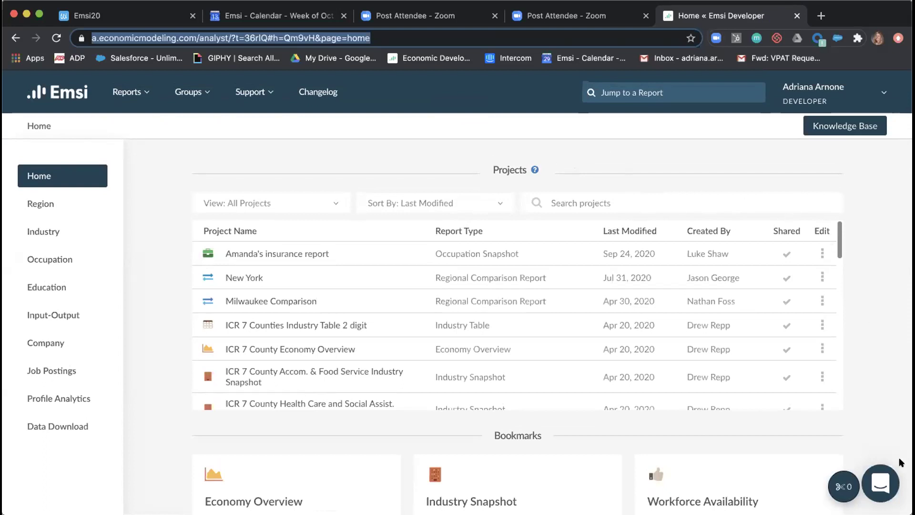
Step: Open the support chat to view its messaging options and close it again
left_click(885, 483)
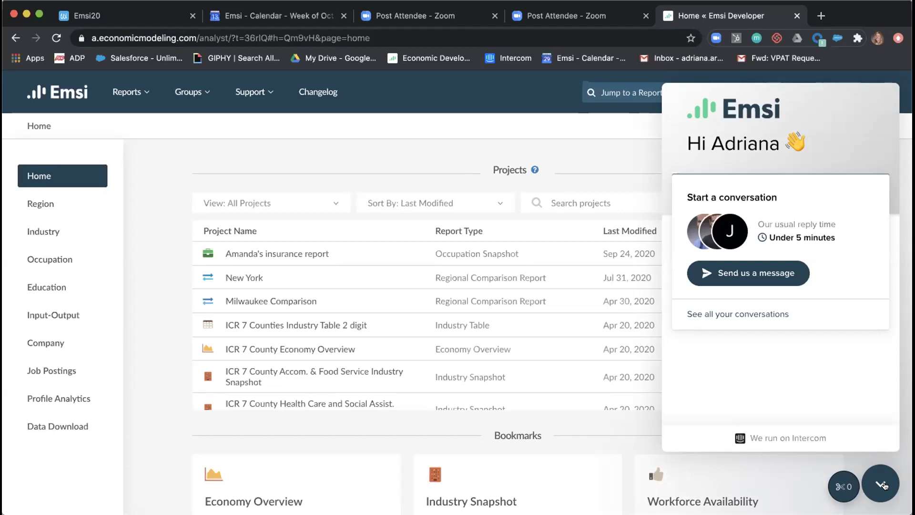
left_click(881, 485)
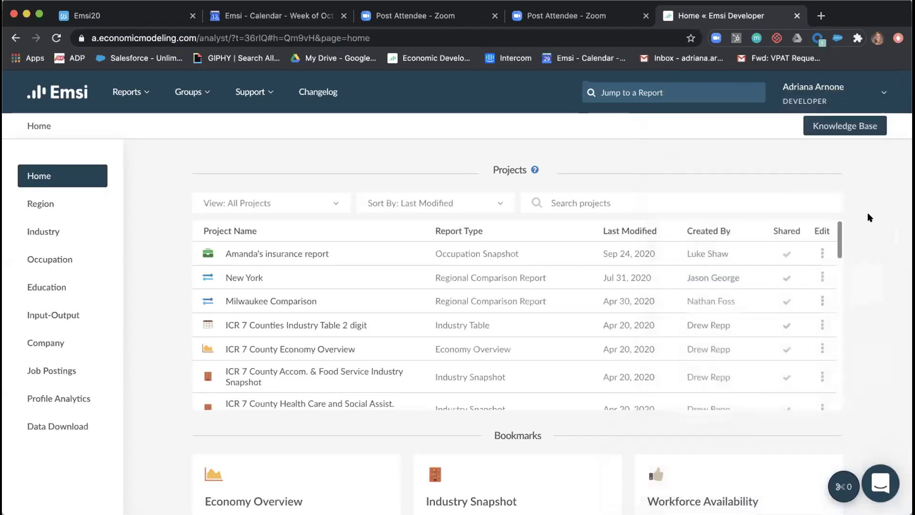
Step: Open the Knowledge Base, look over its help categories and show the guide choices for Report Walkthroughs
left_click(829, 128)
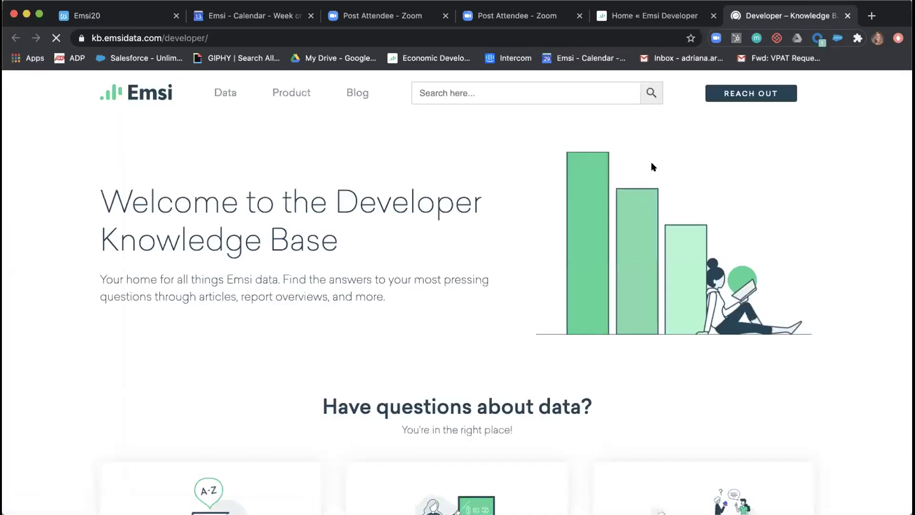
scroll(651, 162, "down", 3)
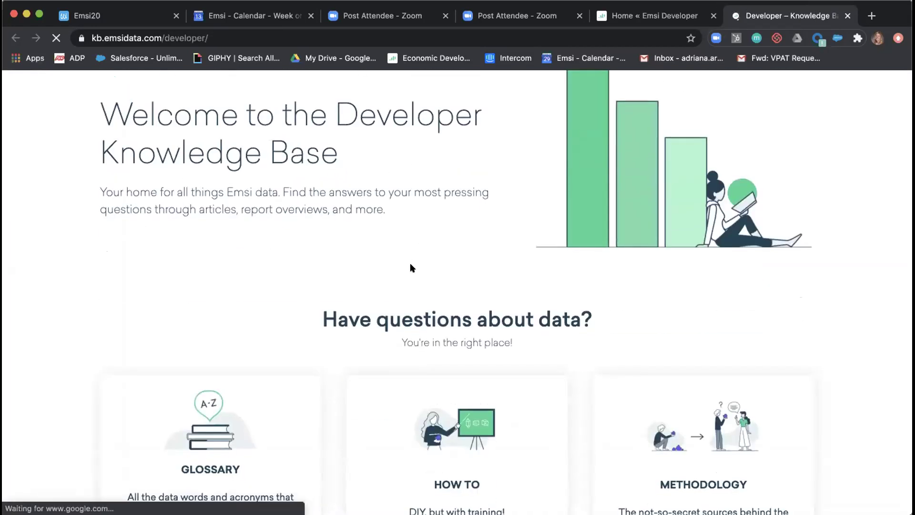
scroll(410, 265, "down", 5)
scroll(412, 267, "down", 2)
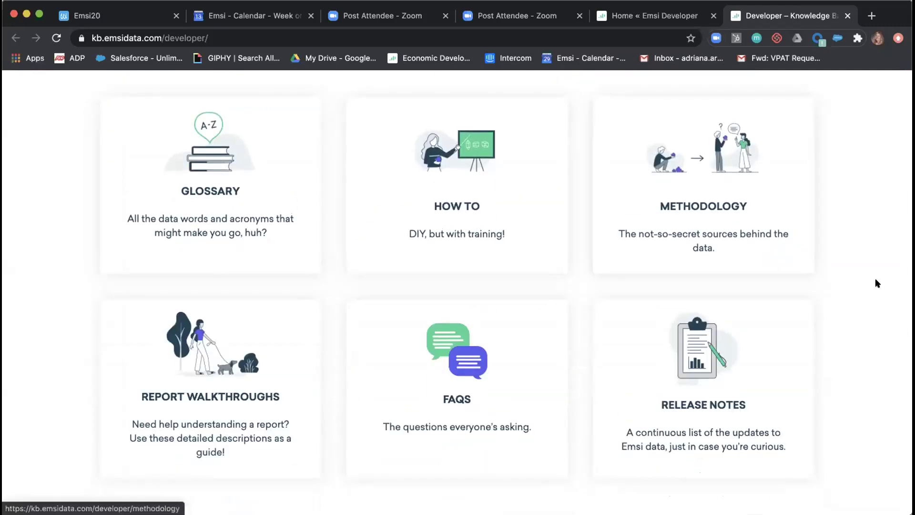
scroll(873, 282, "down", 2)
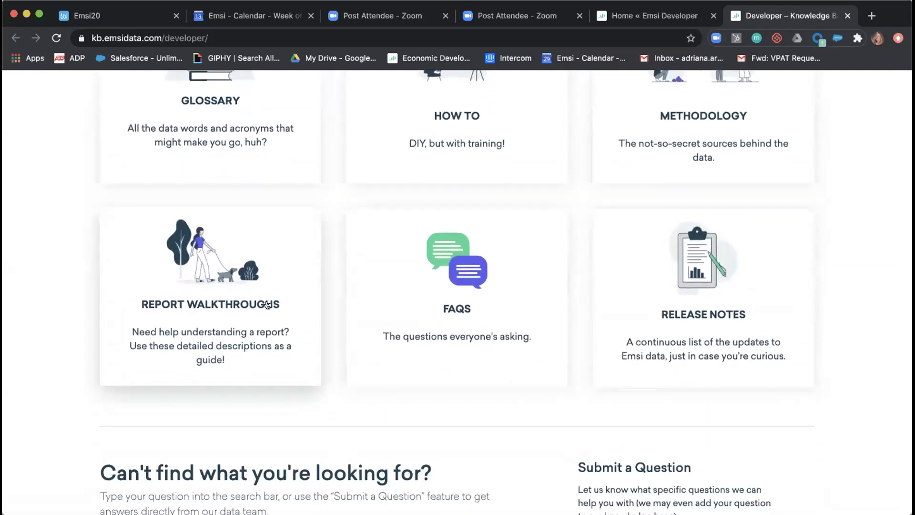
left_click(268, 305)
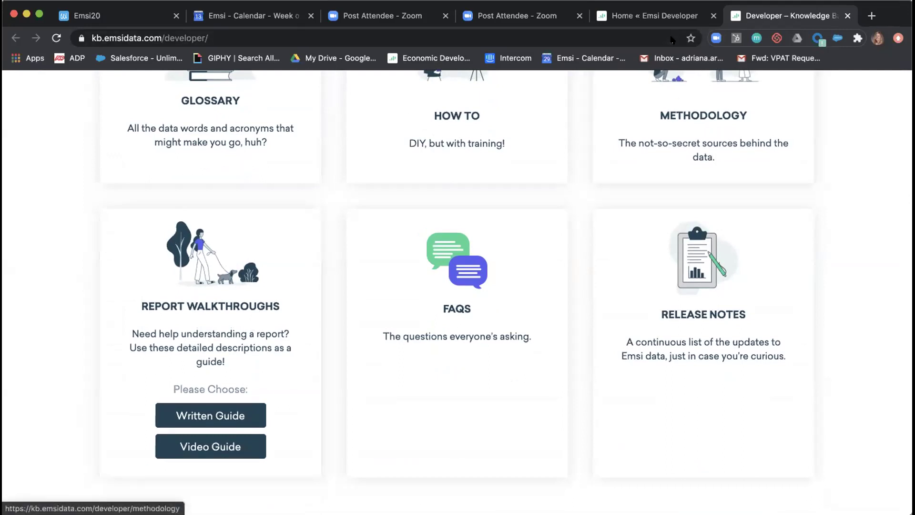
Step: Return to the Emsi Developer home page and review the application, nation and datarun options under the account name
left_click(648, 17)
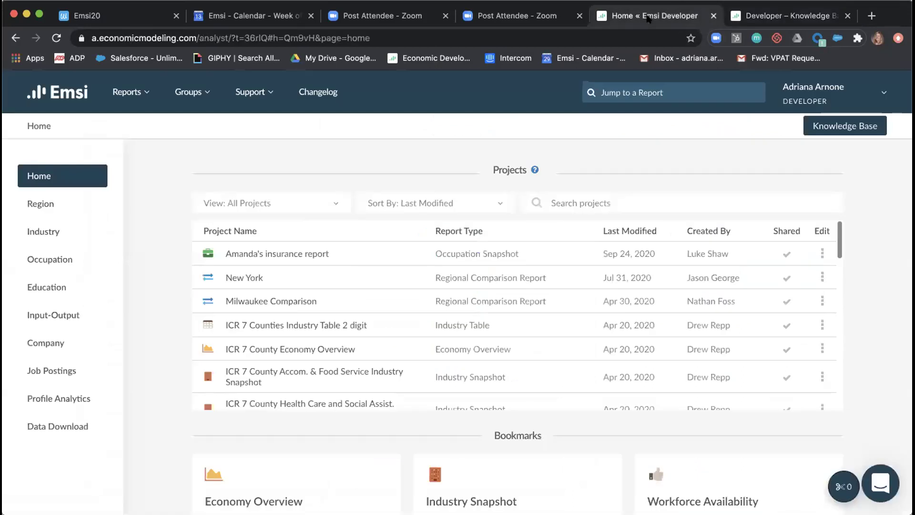
left_click(820, 99)
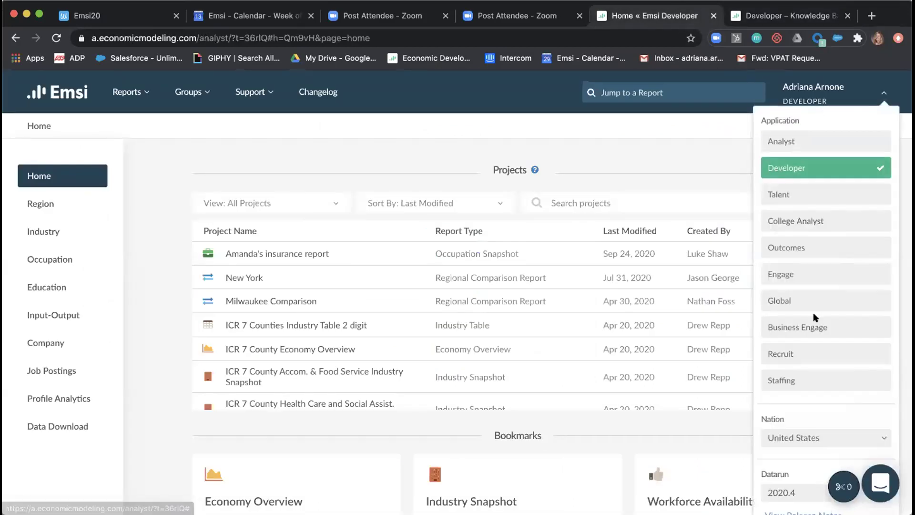
scroll(813, 313, "down", 3)
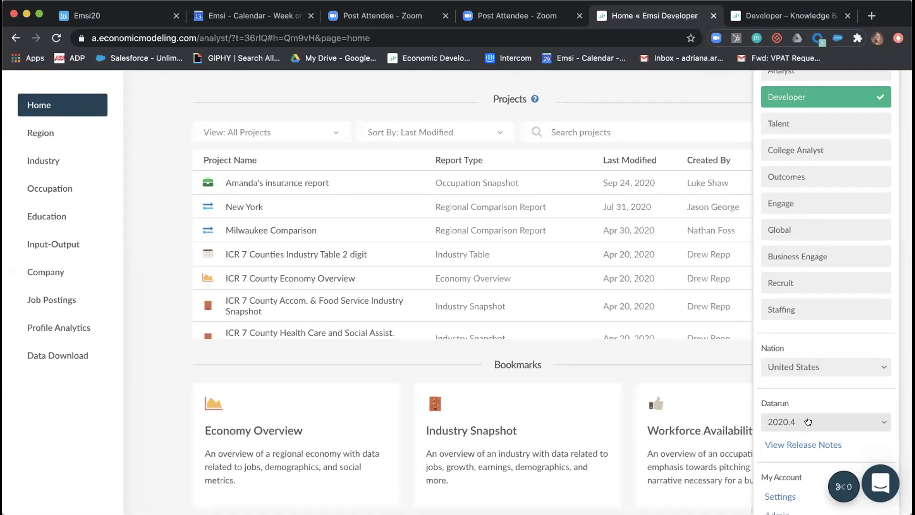
scroll(810, 419, "up", 3)
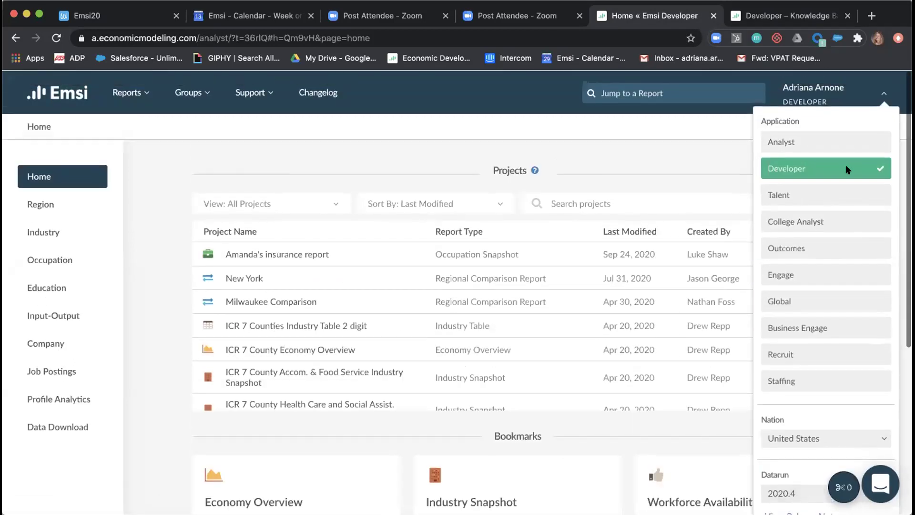
left_click(831, 98)
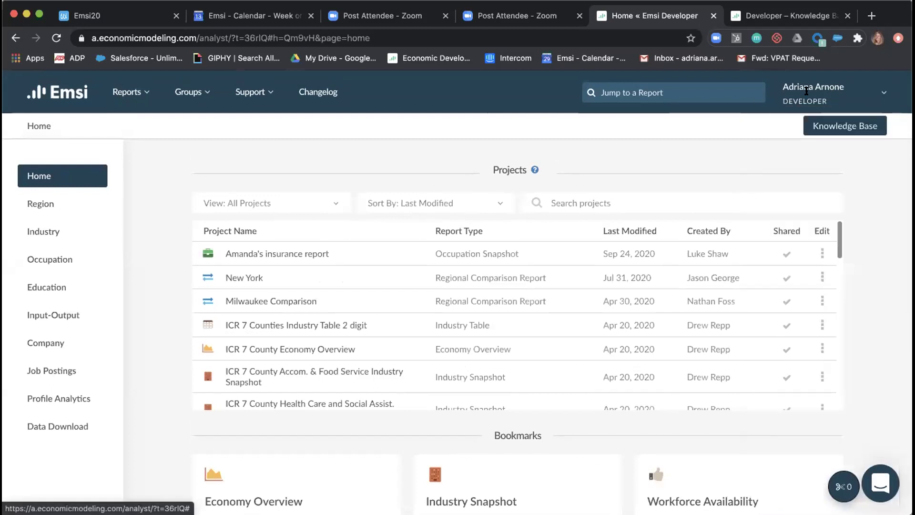
Step: Open the Regional Comparison Table from the Region reports
scroll(138, 237, "down", 1)
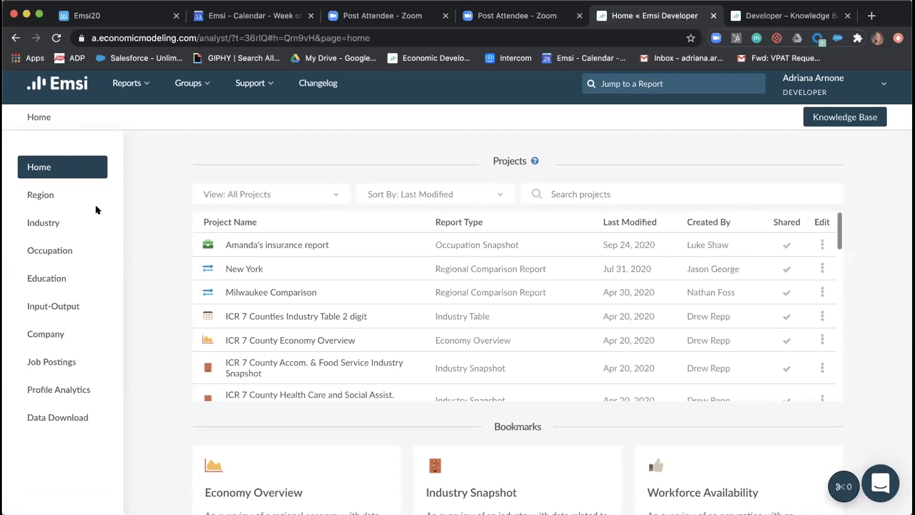
left_click(80, 195)
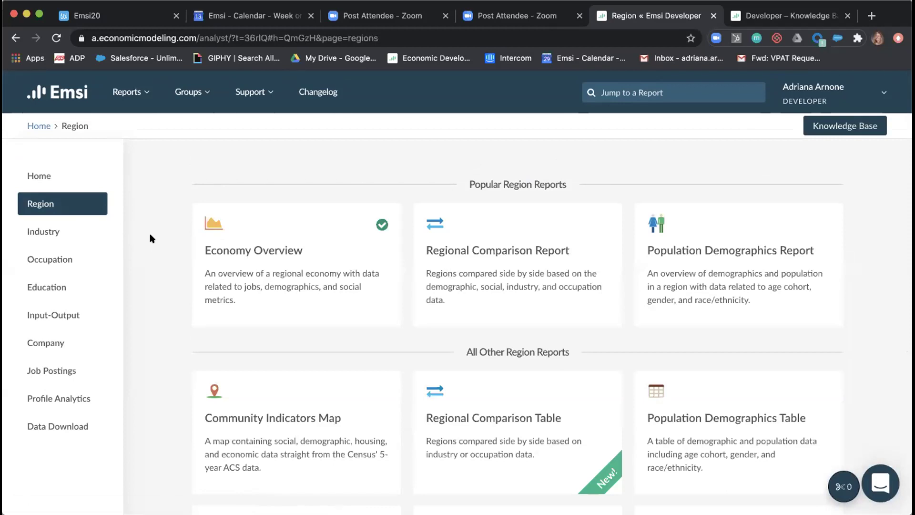
scroll(524, 419, "down", 1)
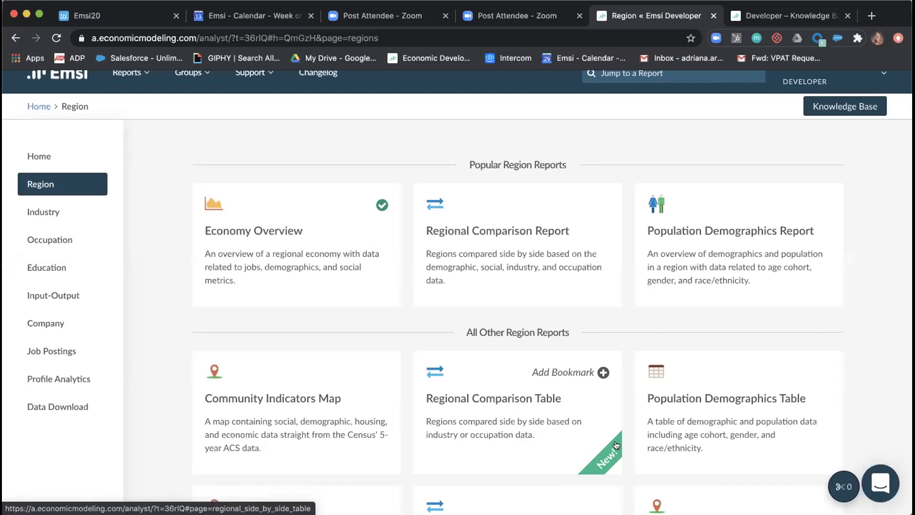
left_click(531, 445)
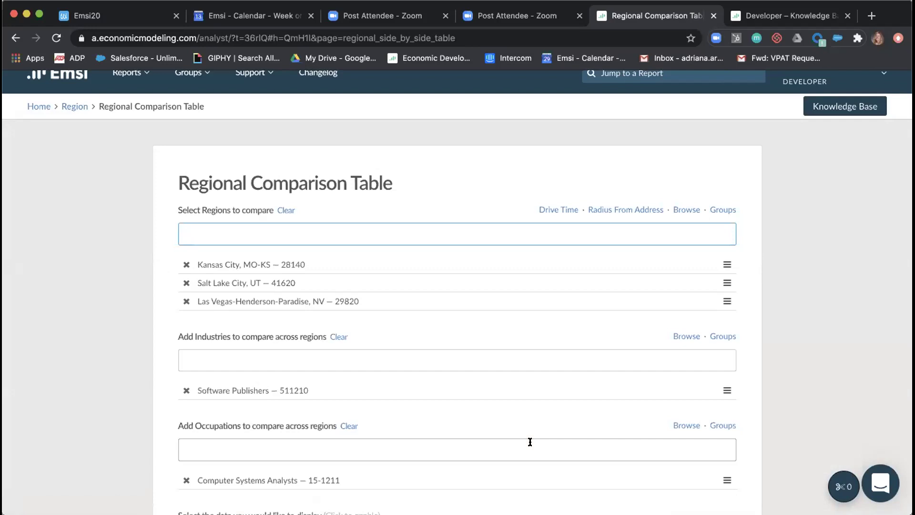
Step: Run the comparison for Kansas City, Salt Lake City and Las Vegas with Software Publishers and Computer Systems Analysts
scroll(530, 441, "down", 1)
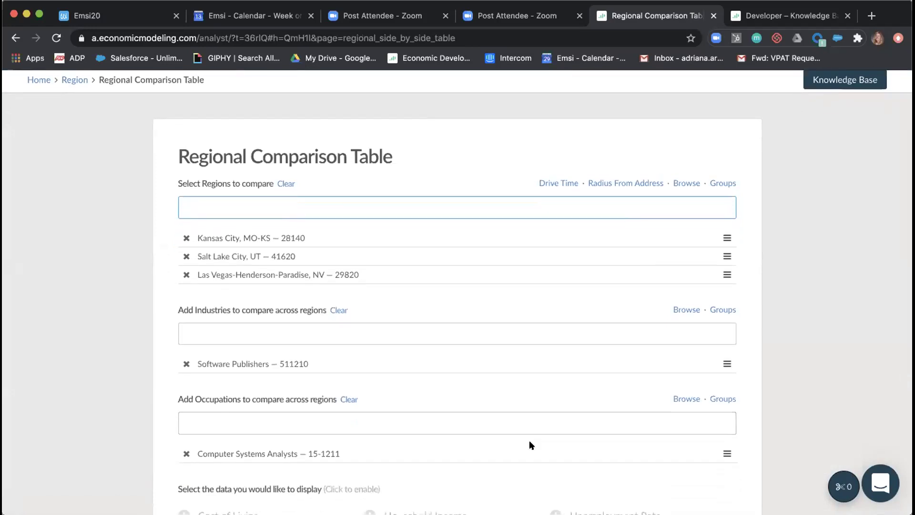
scroll(515, 429, "down", 1)
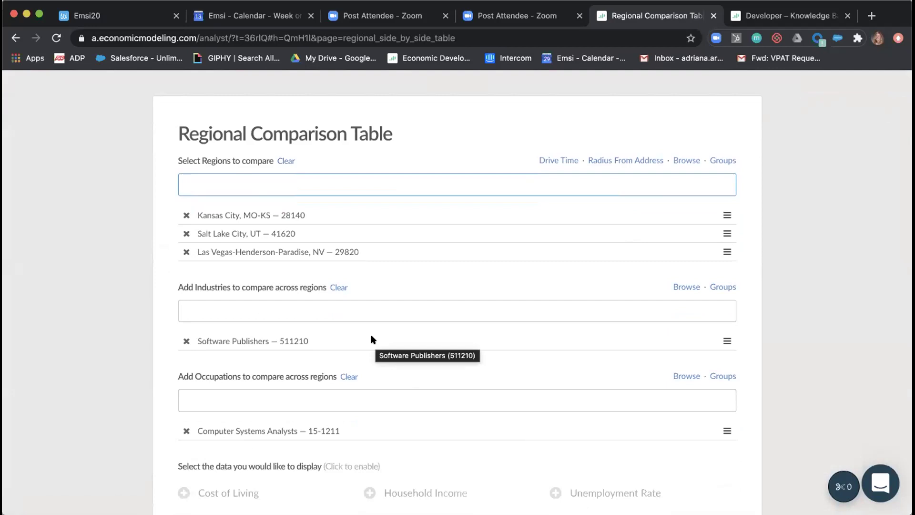
scroll(371, 336, "down", 3)
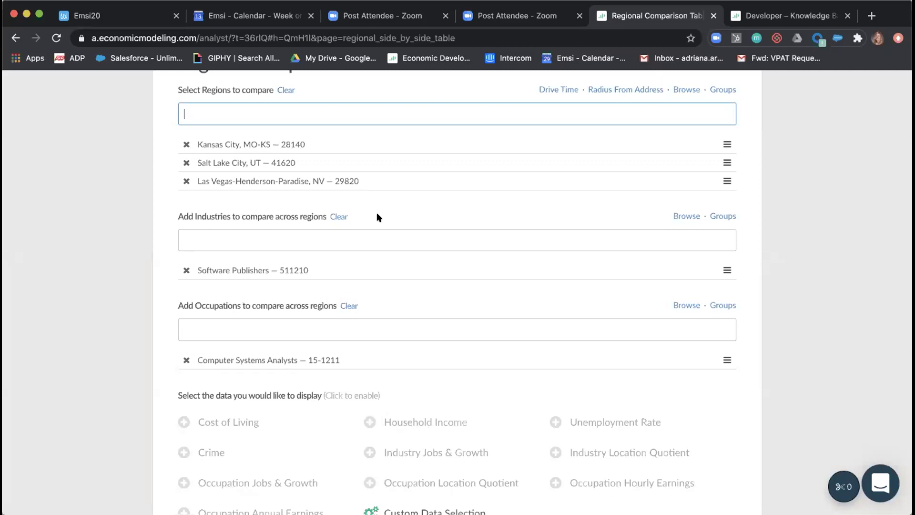
scroll(378, 217, "down", 2)
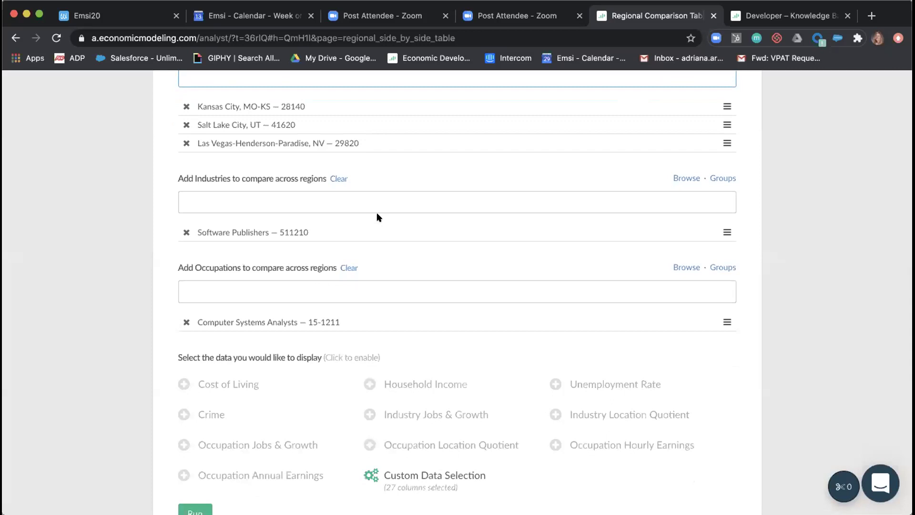
scroll(377, 217, "down", 2)
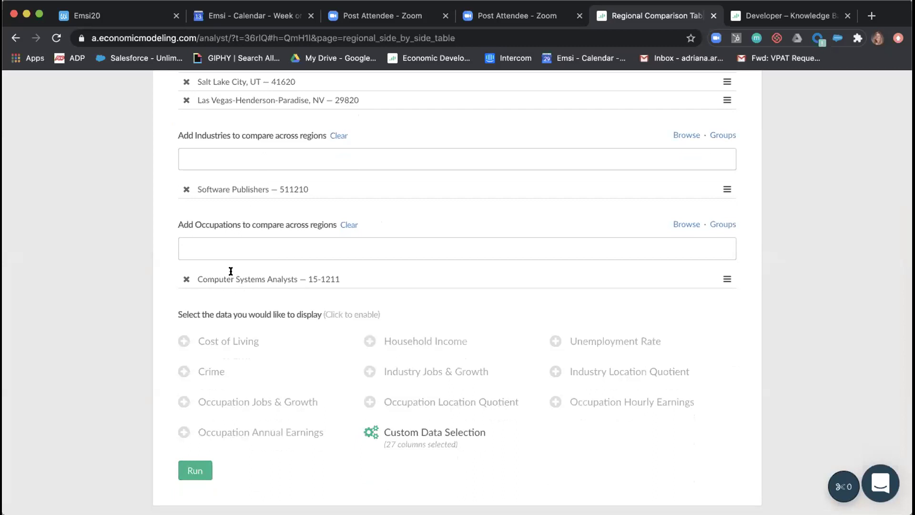
left_click(200, 471)
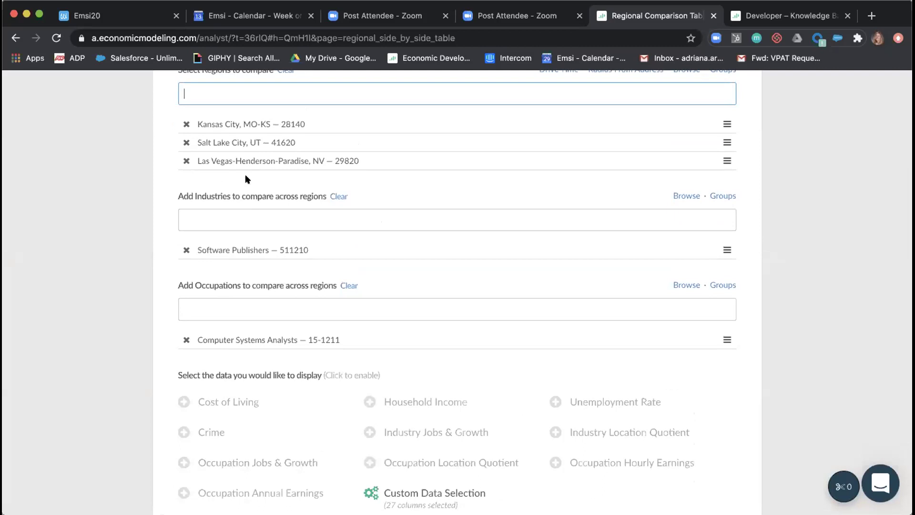
scroll(245, 173, "up", 1)
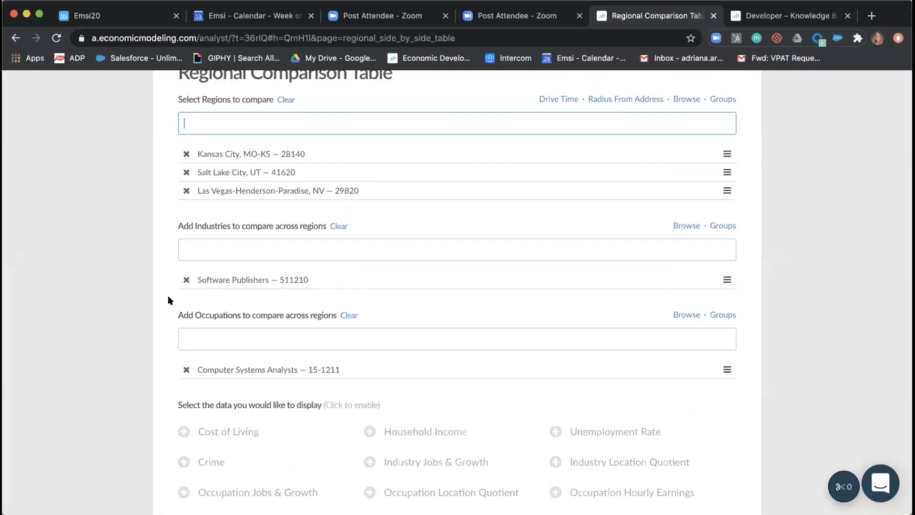
scroll(172, 298, "down", 5)
left_click(187, 416)
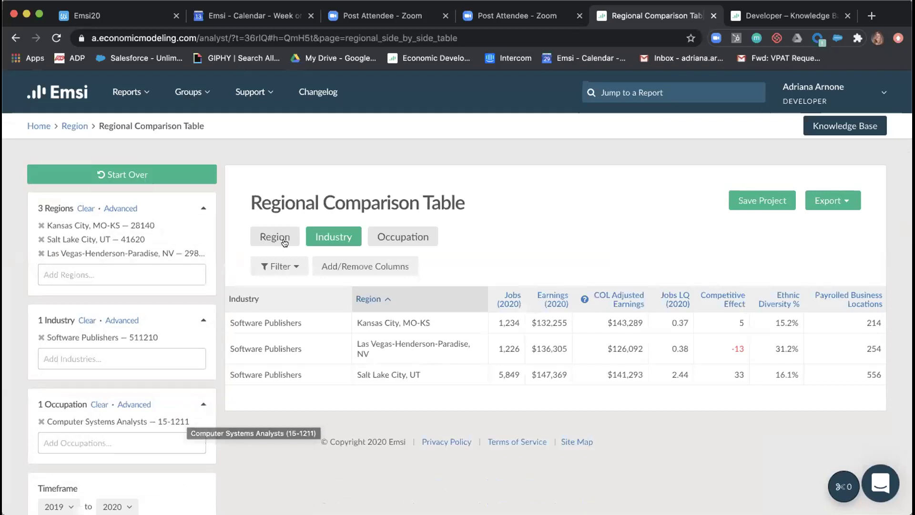
Step: Review the comparison table's Region, Industry and Occupation views one after another
left_click(274, 237)
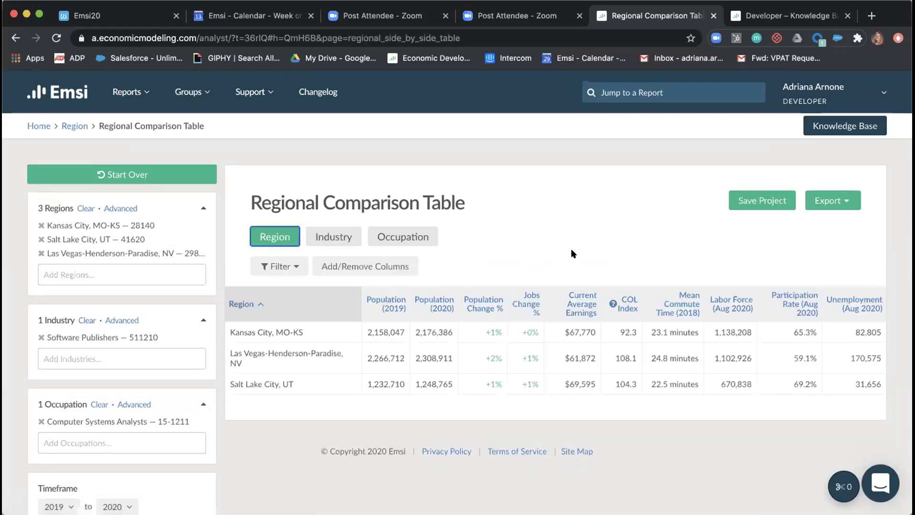
scroll(573, 253, "down", 1)
scroll(573, 253, "down", 1)
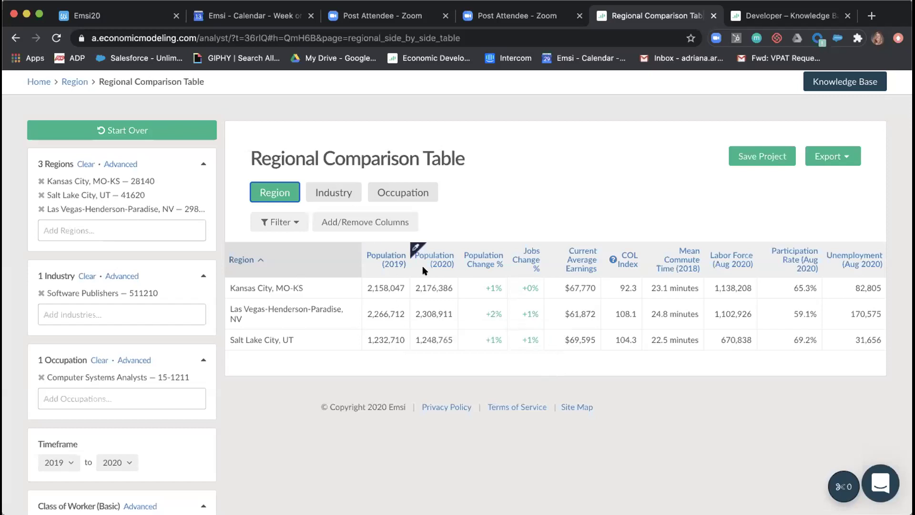
left_click(333, 191)
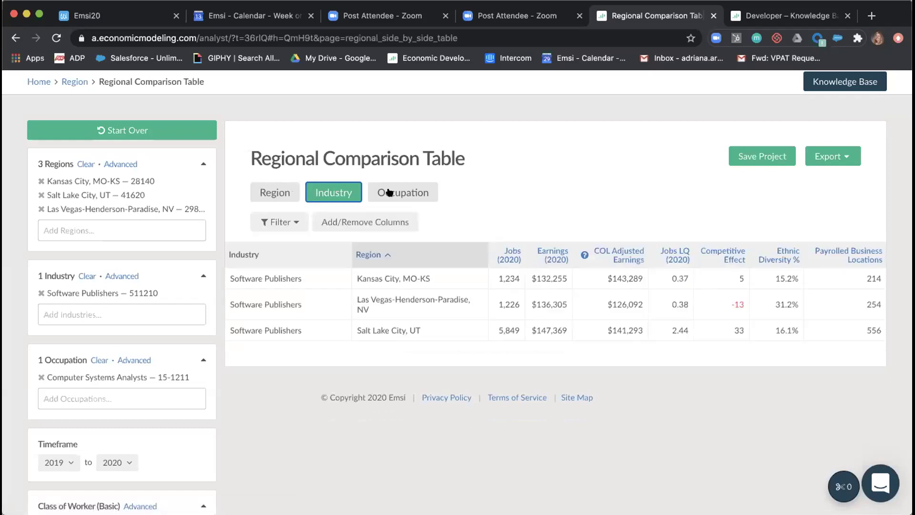
scroll(503, 220, "down", 1)
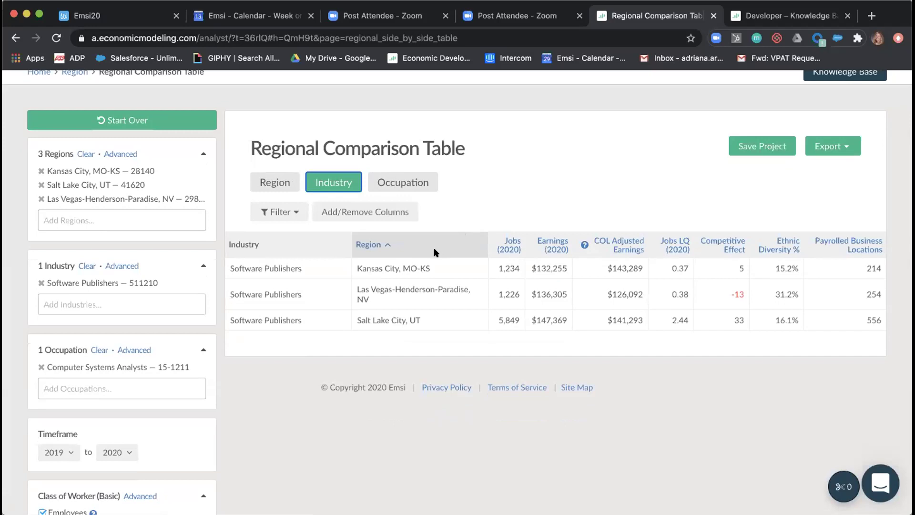
scroll(500, 361, "down", 1)
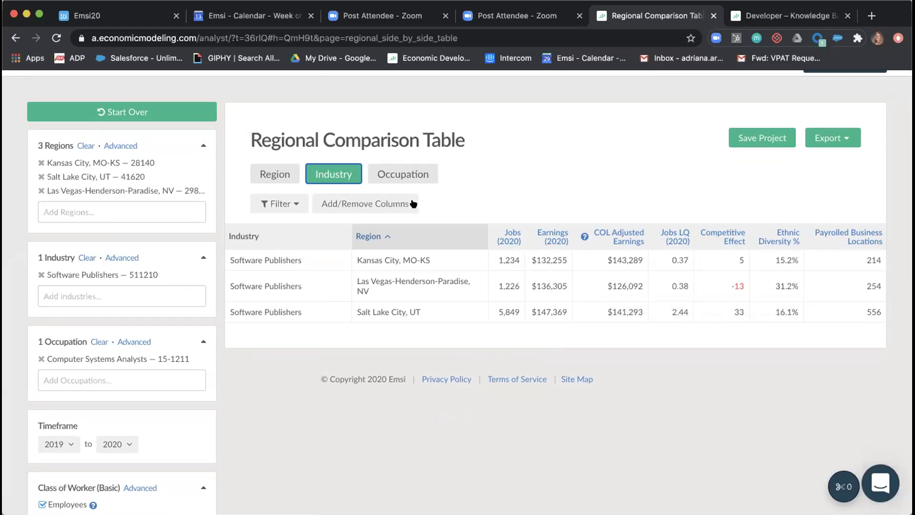
left_click(406, 177)
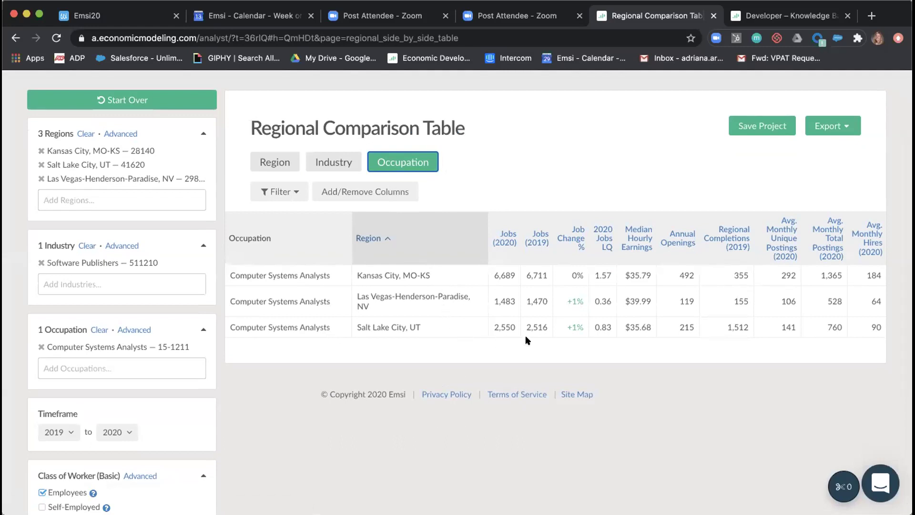
Step: Look through the regional metrics available as table columns, leave the selection as is, and display the comparison table's Industry view
left_click(357, 193)
scroll(308, 273, "down", 3)
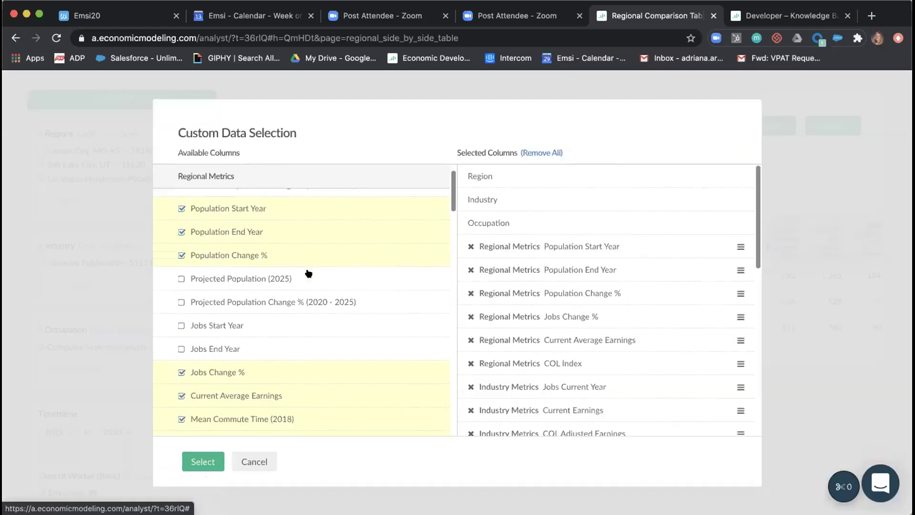
scroll(308, 273, "down", 1)
scroll(308, 273, "up", 1)
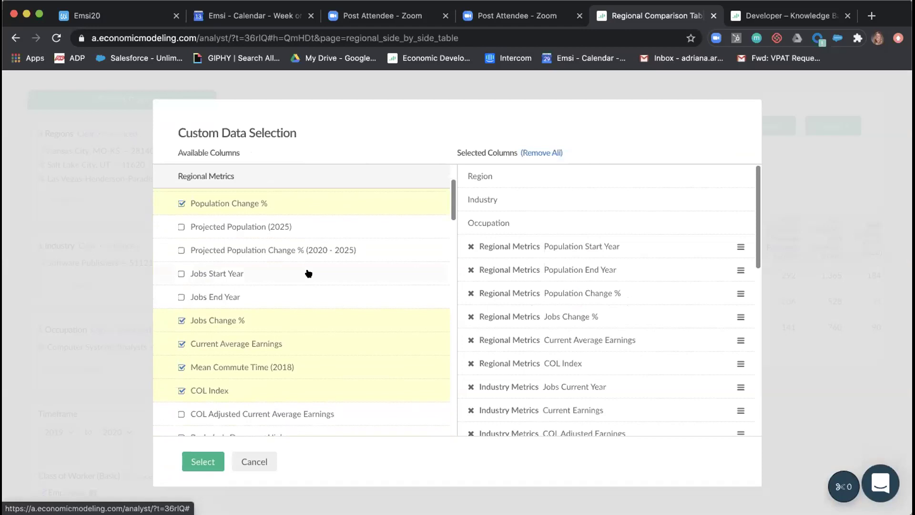
scroll(308, 273, "down", 4)
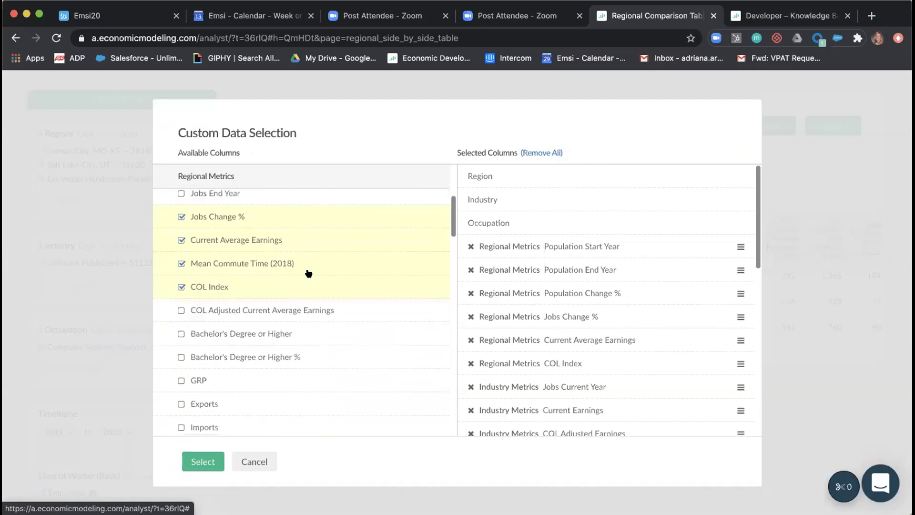
scroll(309, 273, "up", 1)
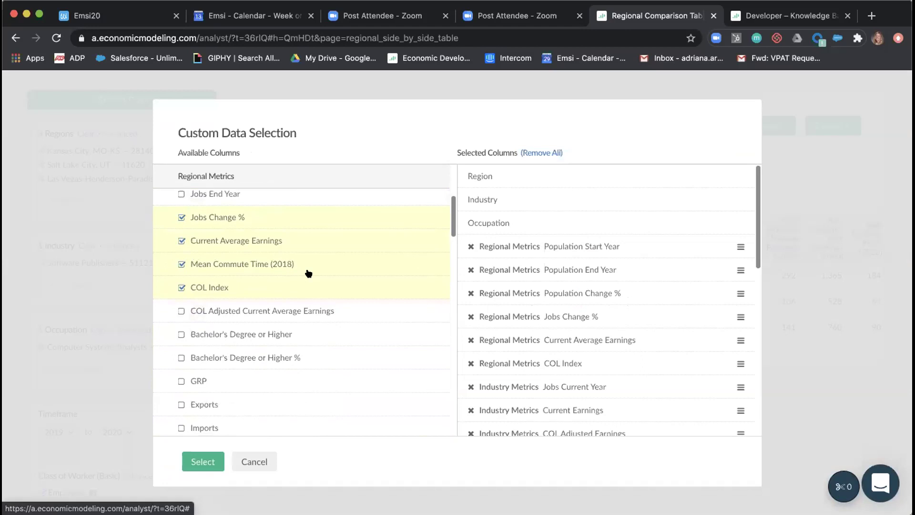
scroll(308, 273, "down", 2)
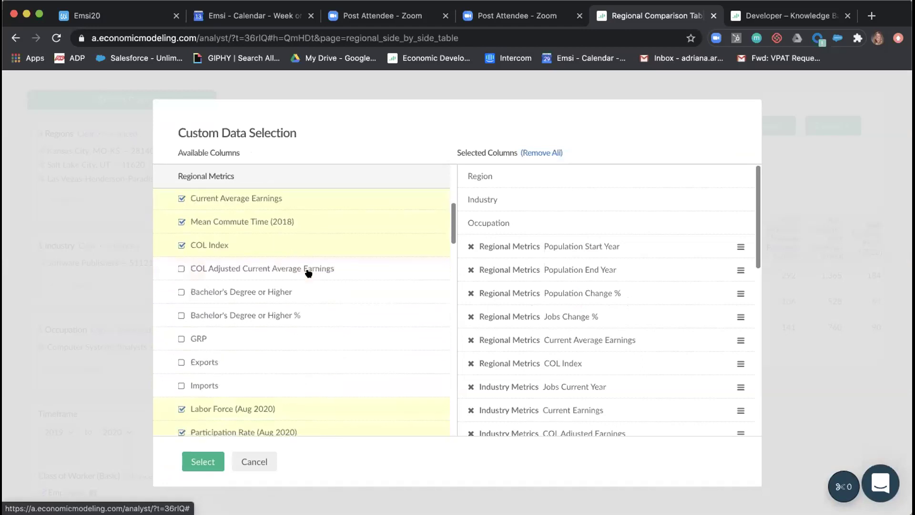
scroll(309, 273, "down", 1)
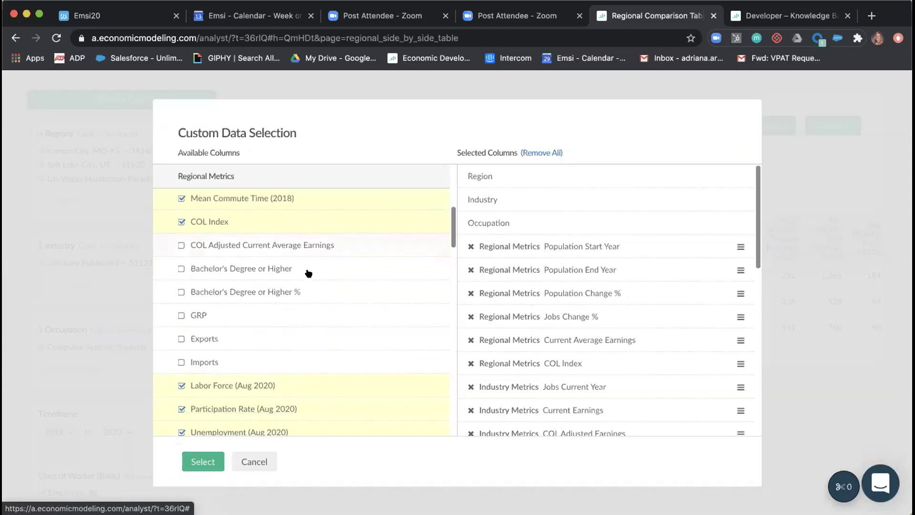
scroll(308, 273, "down", 3)
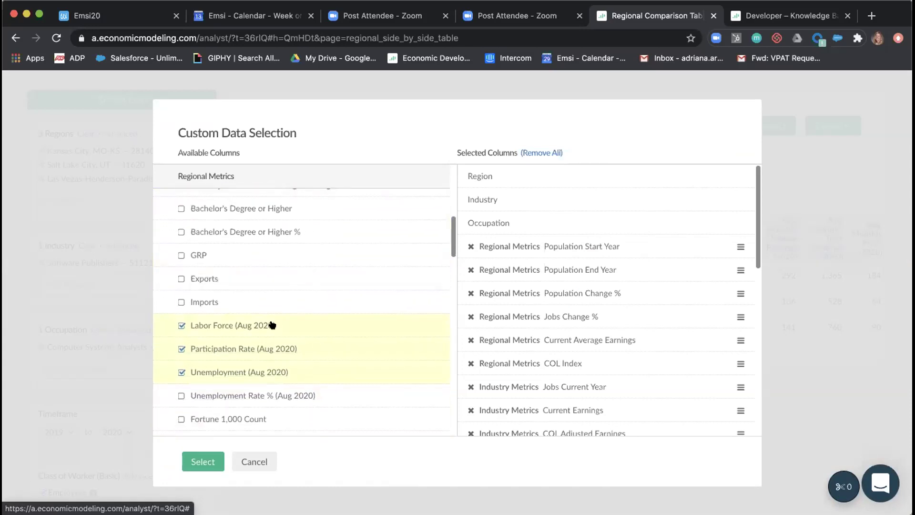
left_click(247, 458)
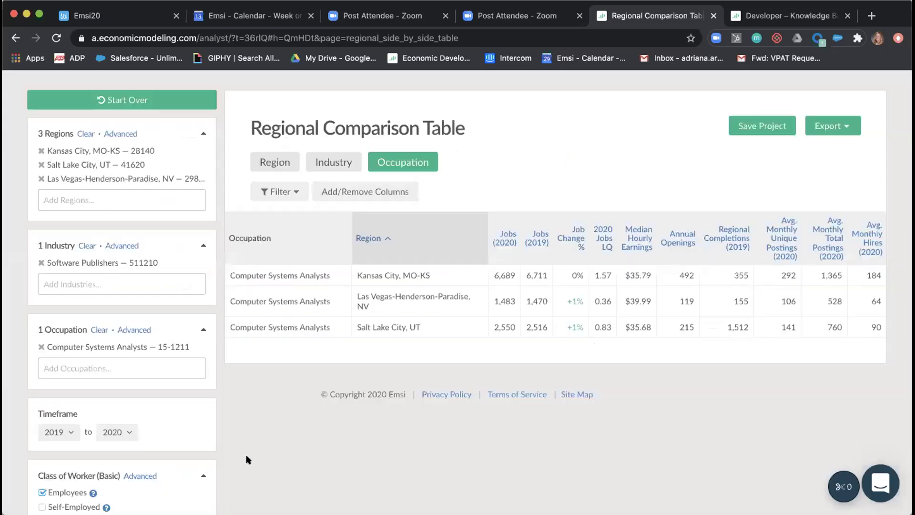
left_click(317, 163)
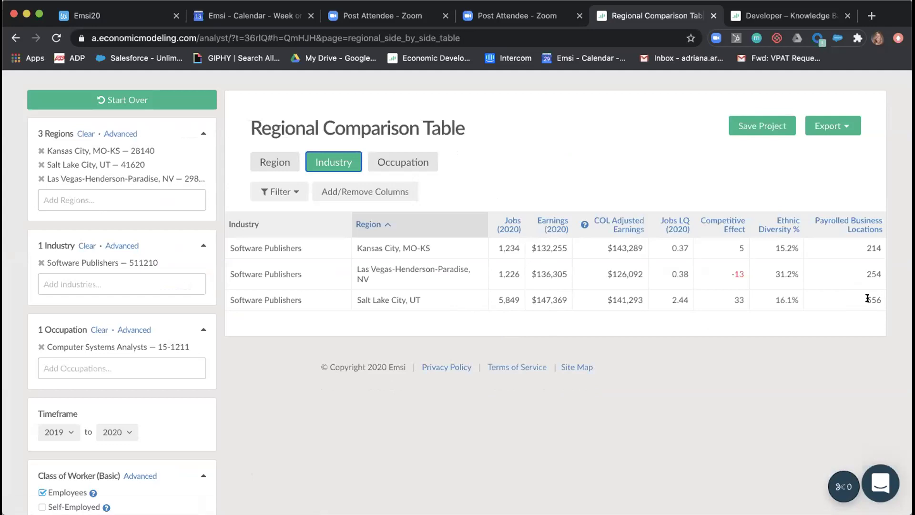
Step: Go back to the report categories and open the Business Case report from the Industry reports
scroll(371, 328, "up", 2)
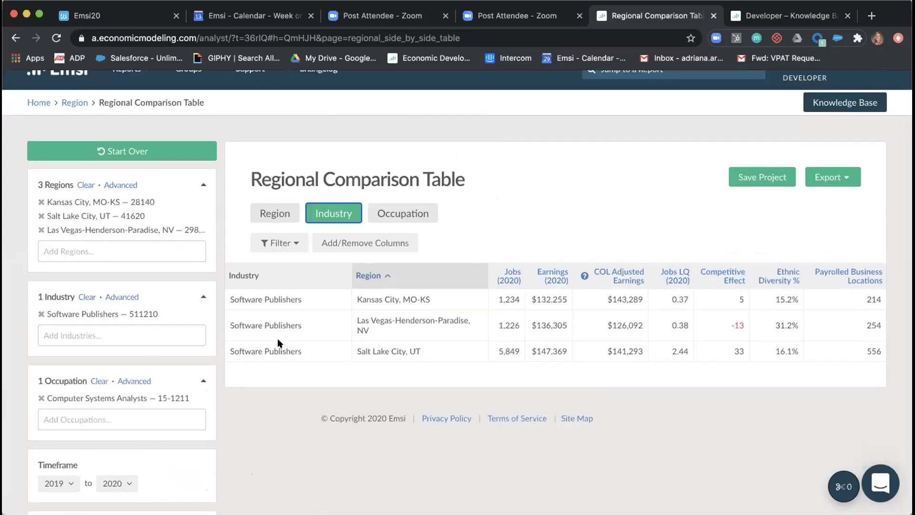
left_click(79, 105)
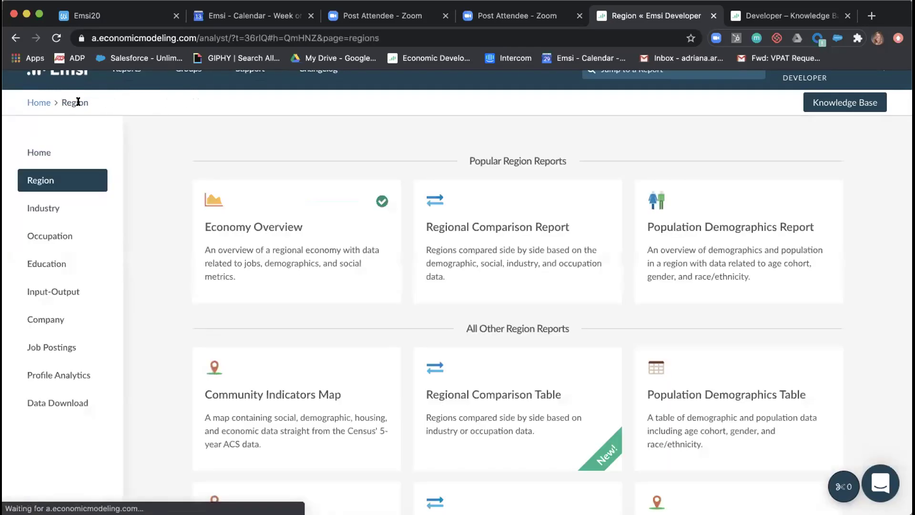
left_click(51, 208)
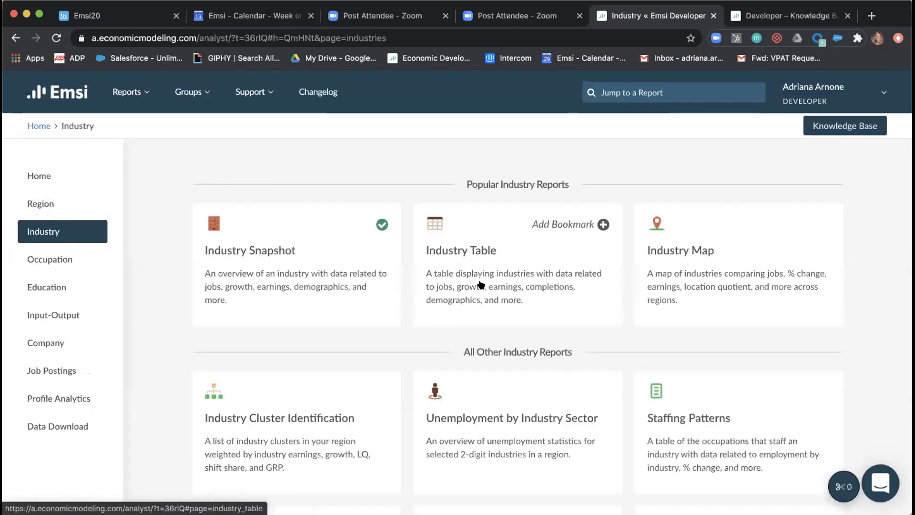
scroll(481, 285, "down", 1)
scroll(481, 285, "down", 10)
left_click(296, 321)
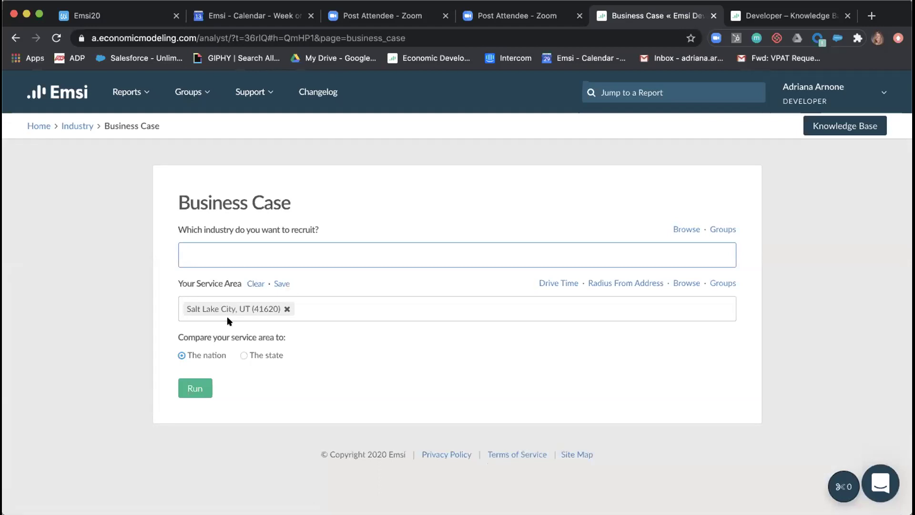
Step: Run the Business Case for Software Publishers in Salt Lake City, UT, compared to the nation
type("sof")
left_click(231, 286)
left_click(193, 386)
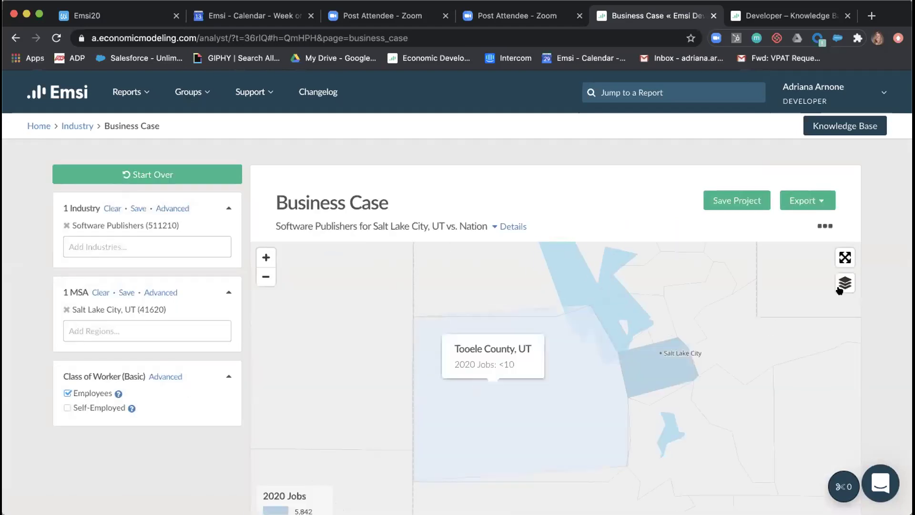
Step: Review the Business Case map, Executive Summary and Regional Trends sections
scroll(840, 289, "down", 1)
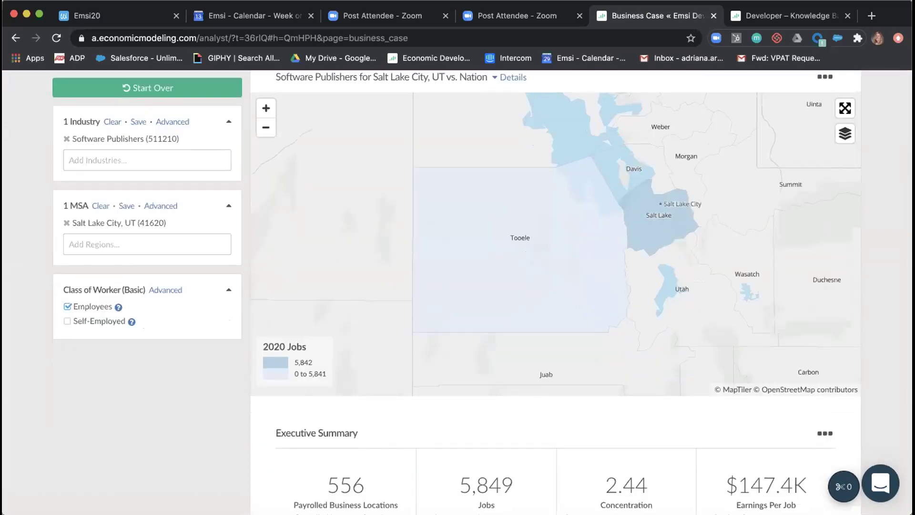
scroll(555, 291, "down", 10)
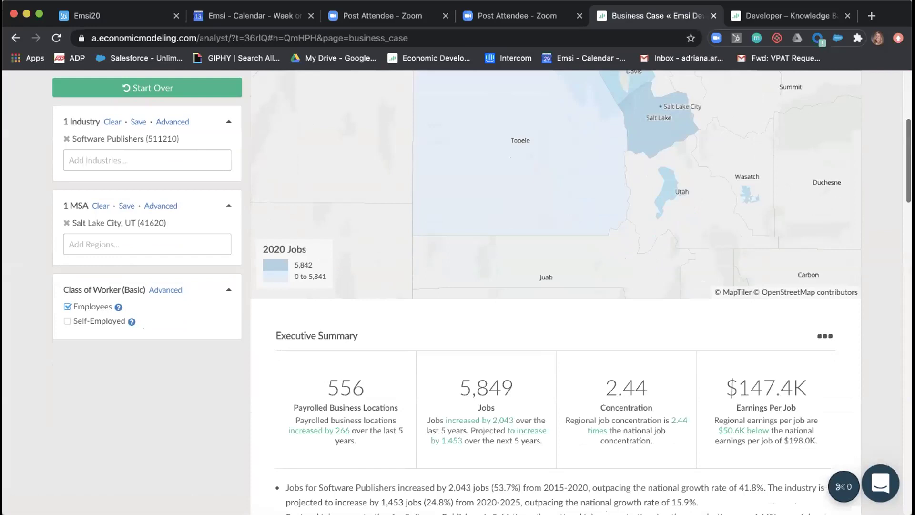
scroll(555, 291, "down", 3)
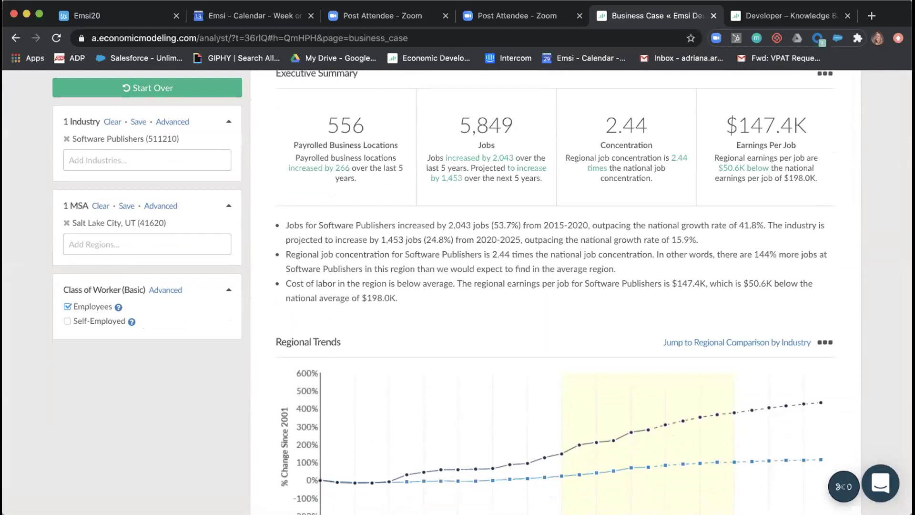
scroll(555, 290, "up", 3)
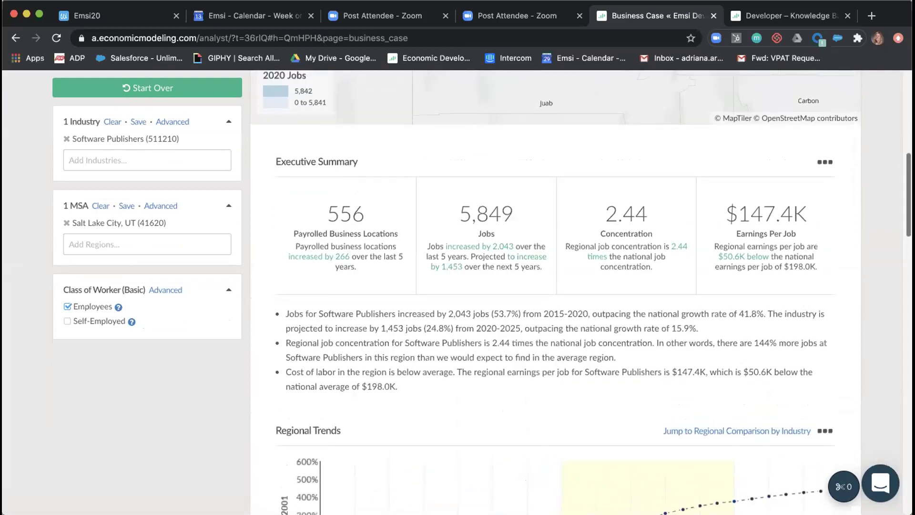
scroll(752, 283, "down", 10)
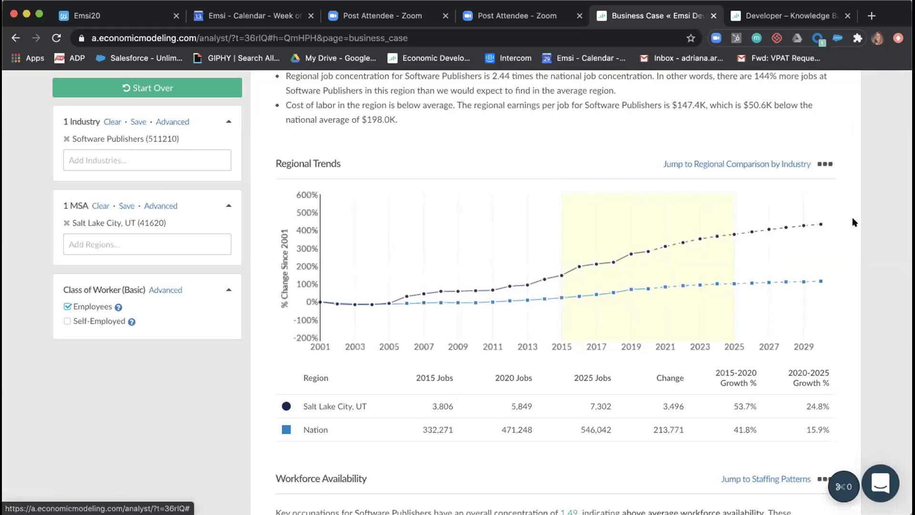
scroll(875, 290, "down", 4)
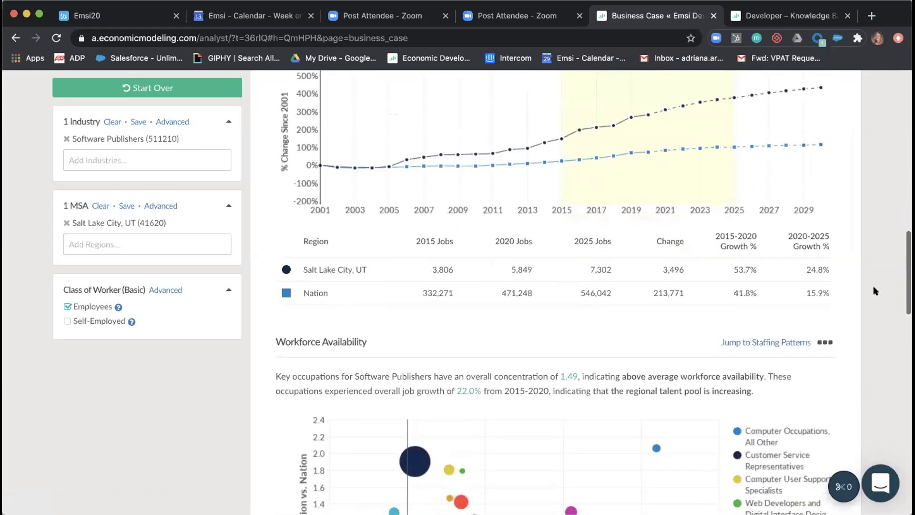
Step: Examine the Workforce Availability chart, its key occupations and the Supply Chain Requirements down to the end of the report
scroll(876, 291, "down", 4)
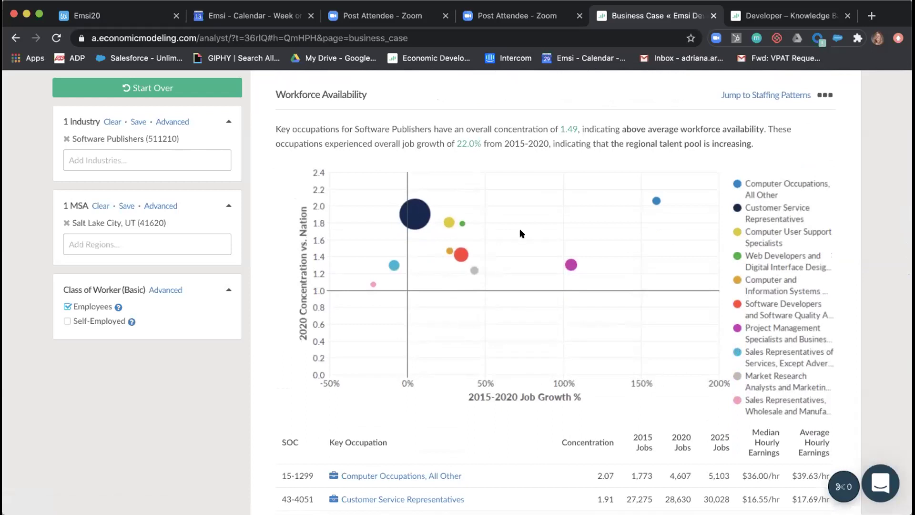
scroll(418, 218, "down", 1)
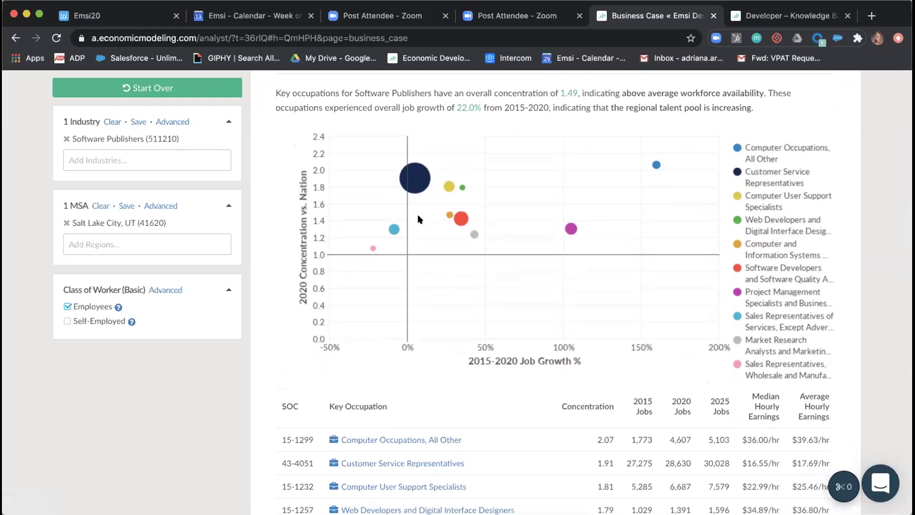
scroll(418, 218, "down", 5)
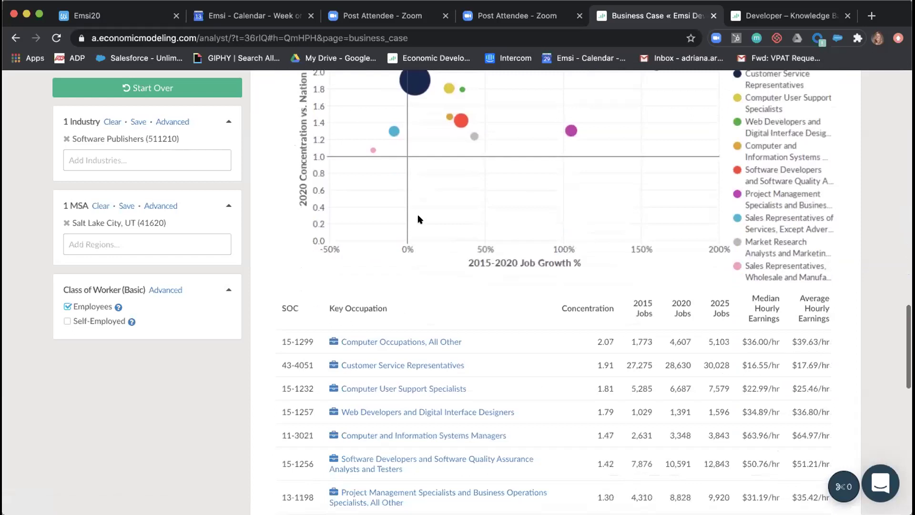
scroll(418, 219, "down", 4)
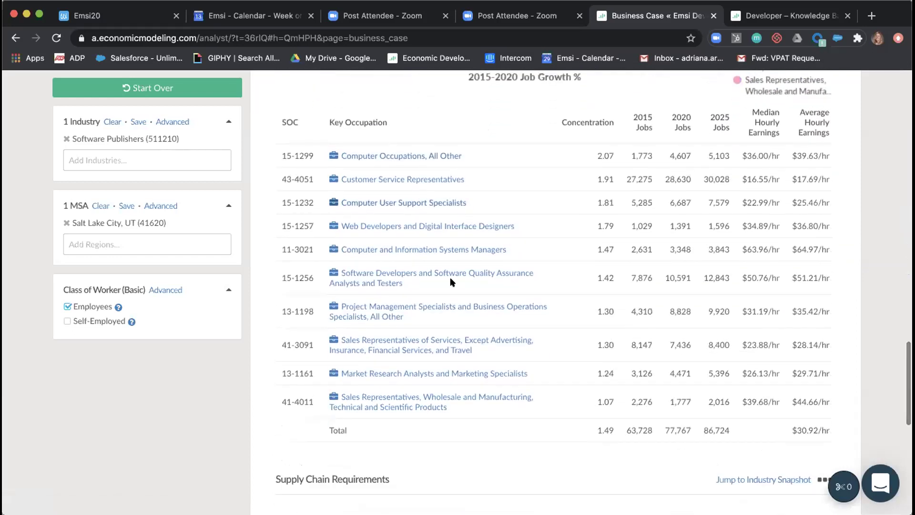
scroll(452, 281, "down", 9)
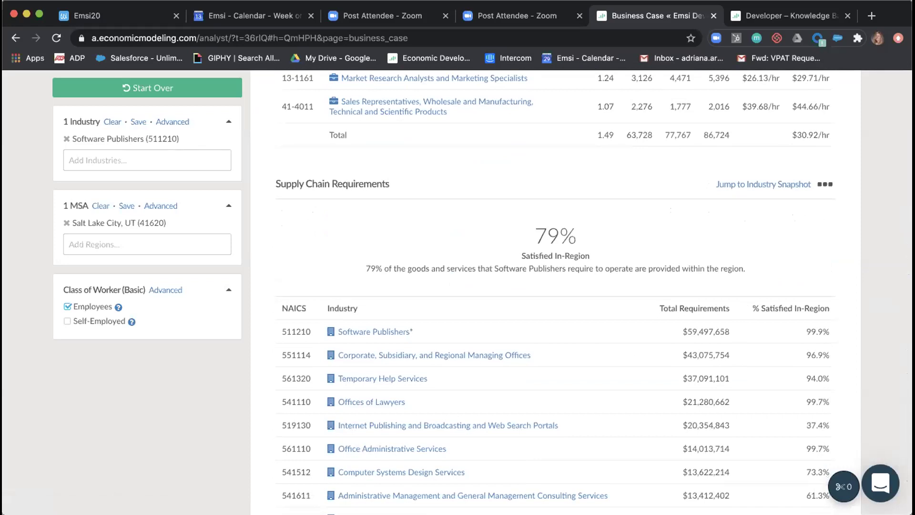
scroll(634, 178, "down", 2)
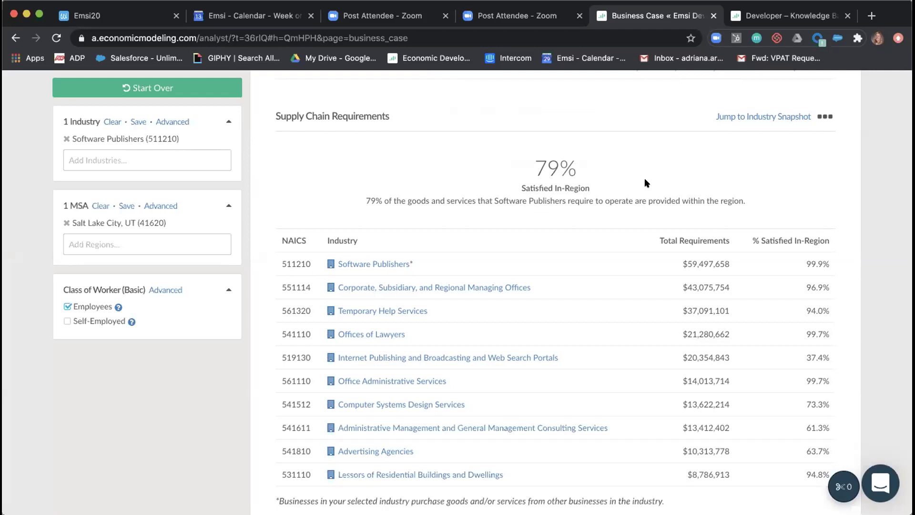
scroll(645, 178, "down", 10)
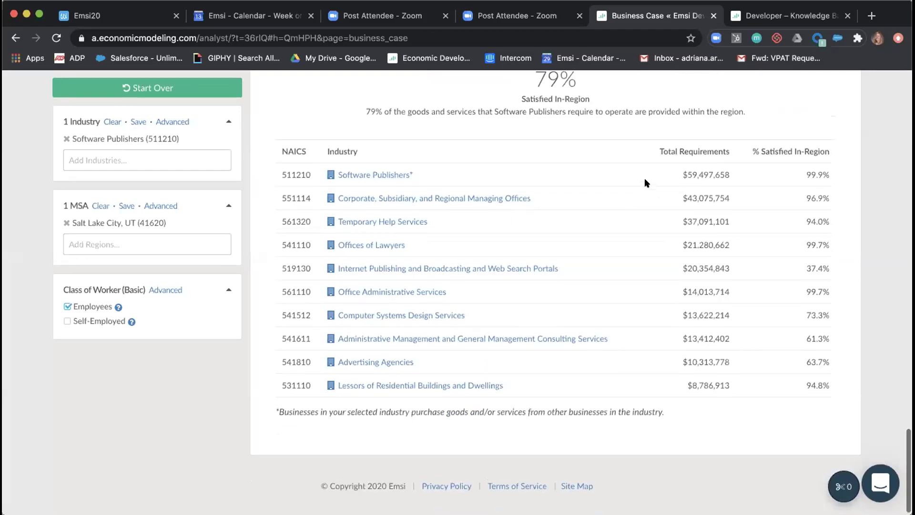
scroll(646, 181, "up", 20)
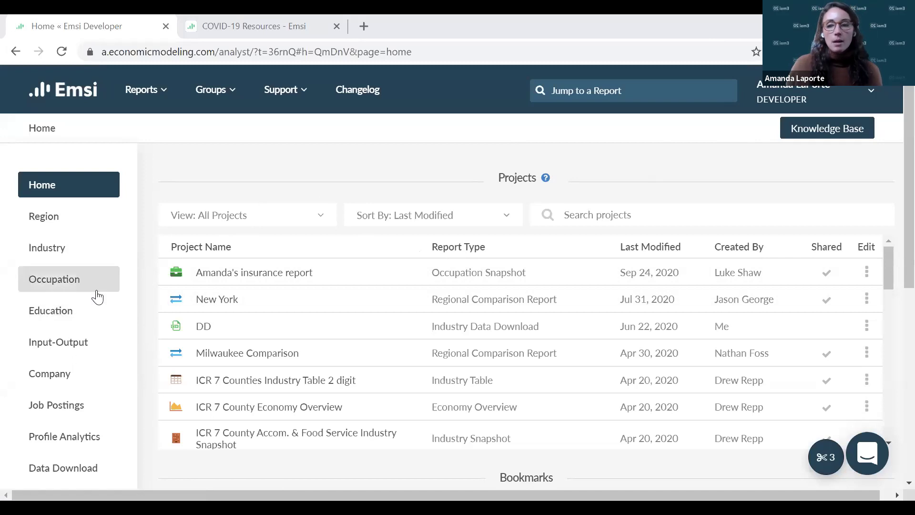
Step: Open the Staffing Patterns report from the Industry reports
left_click(91, 252)
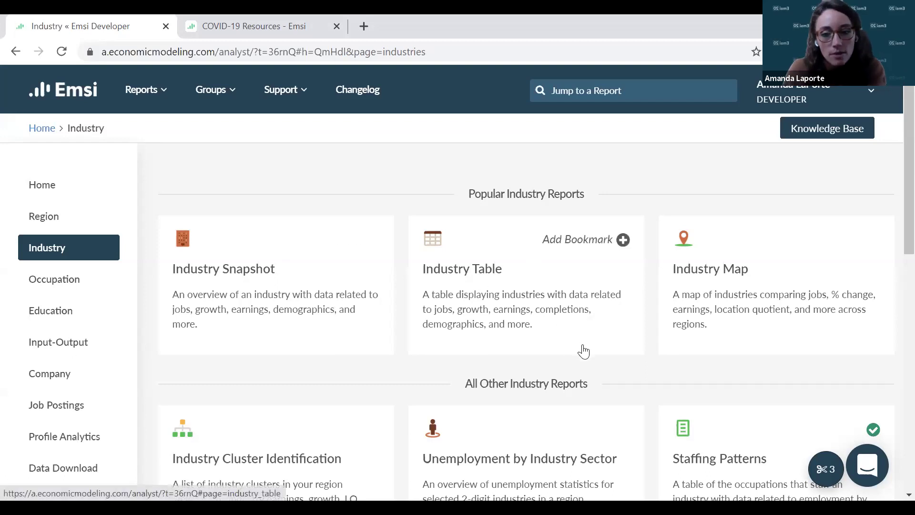
scroll(638, 369, "down", 1)
left_click(752, 436)
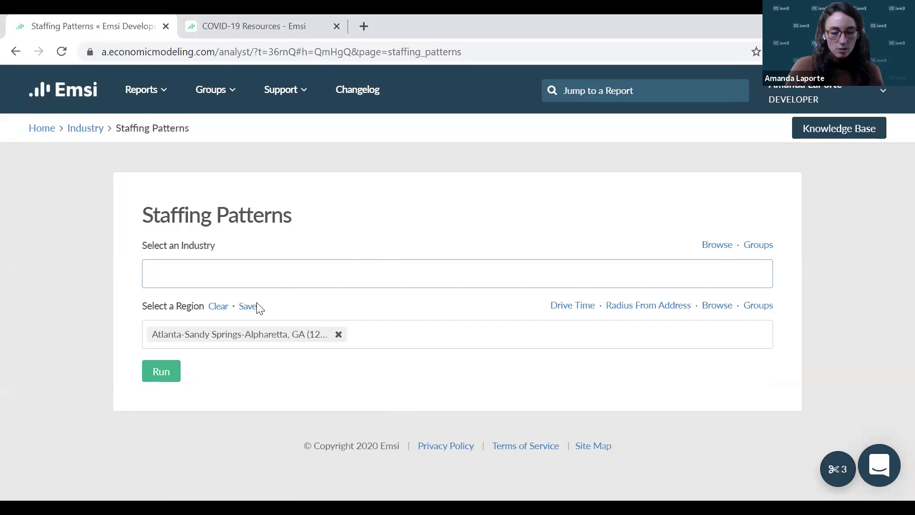
Step: Run Staffing Patterns for Pharmaceutical Preparation Manufacturing in Boston-Cambridge-Newton, MA-NH, replacing the preset Atlanta region
left_click(339, 334)
left_click(340, 268)
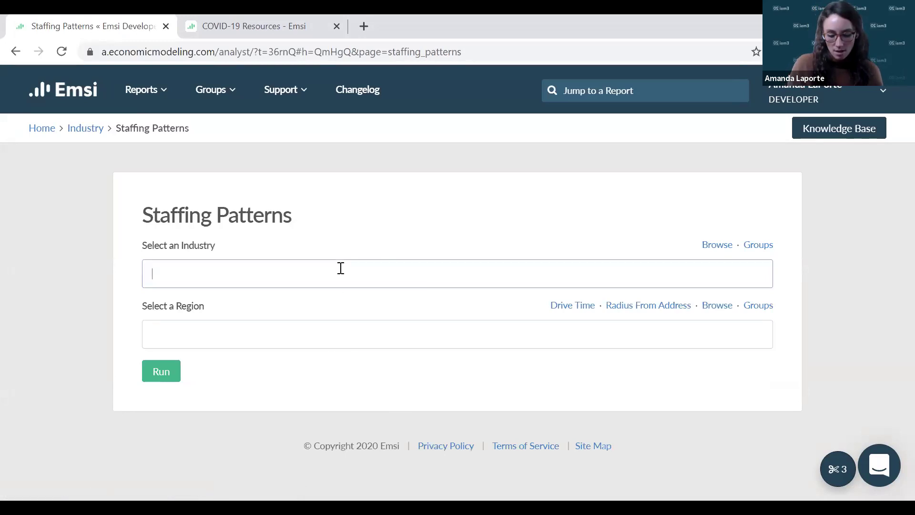
type("pharm")
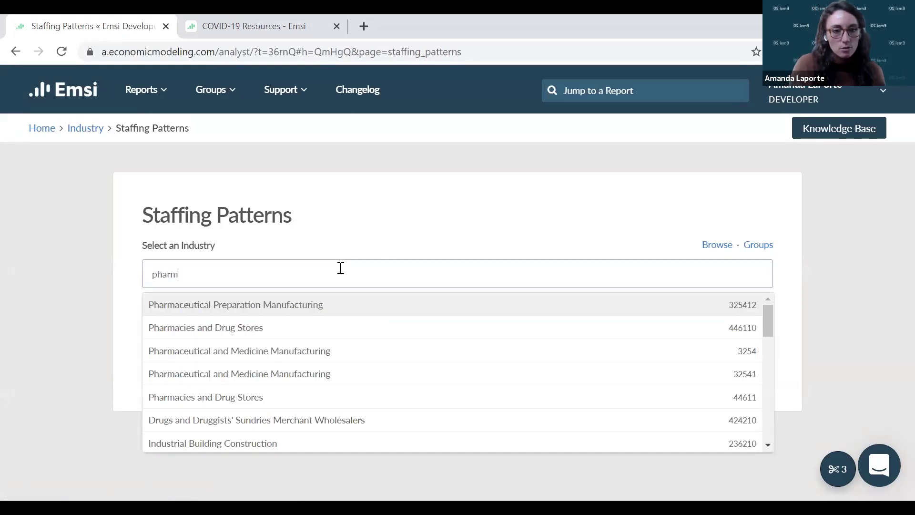
left_click(332, 308)
left_click(325, 333)
type("boston")
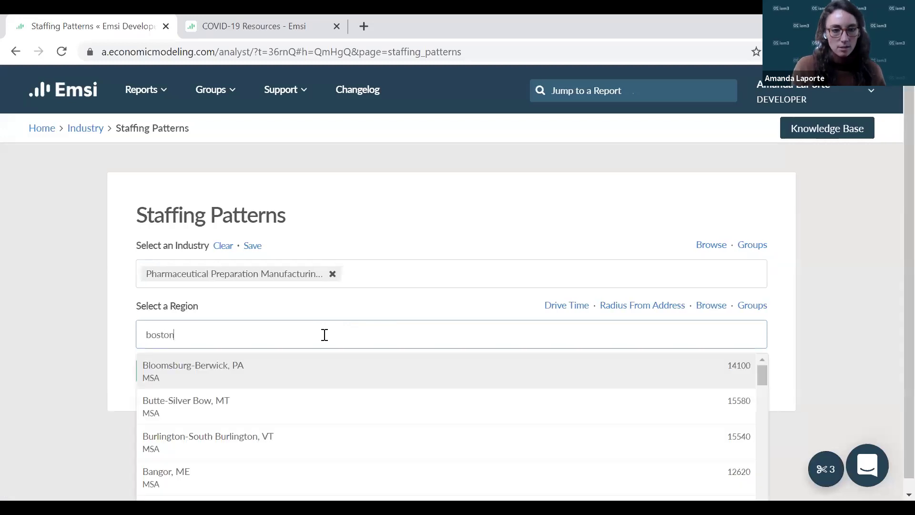
left_click(327, 371)
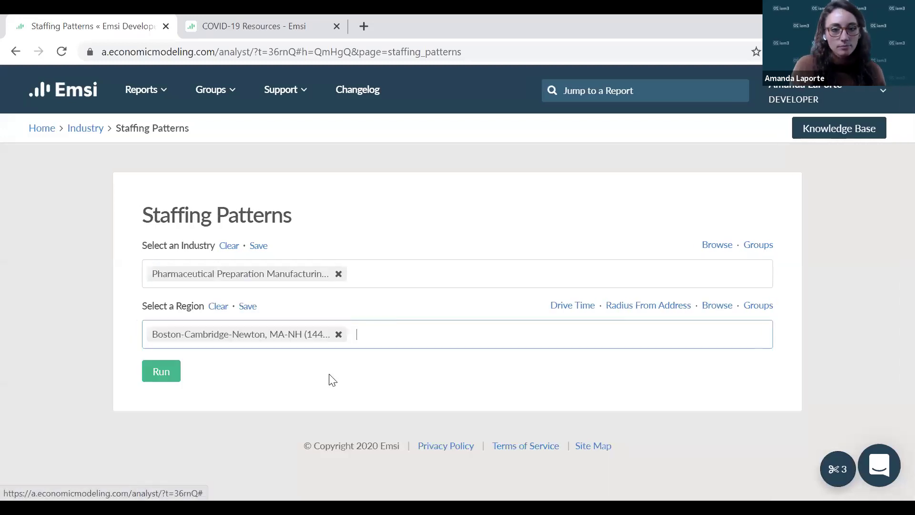
left_click(161, 371)
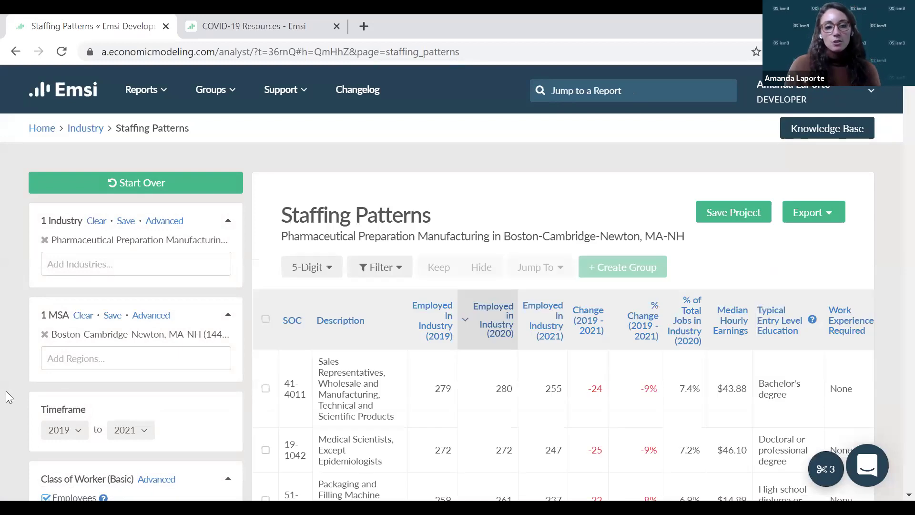
Step: Look over the Staffing Patterns table and the columns it can be filtered by, closing the filter without applying one
scroll(6, 390, "down", 1)
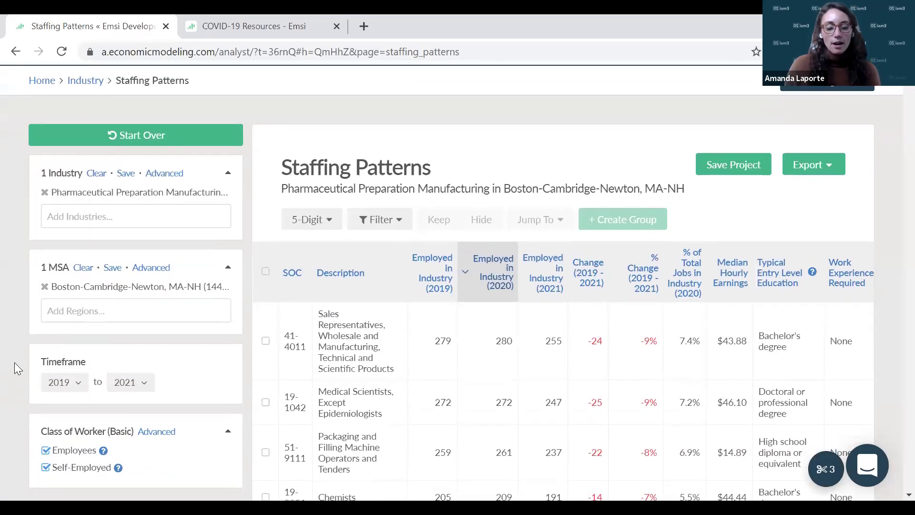
scroll(15, 369, "down", 1)
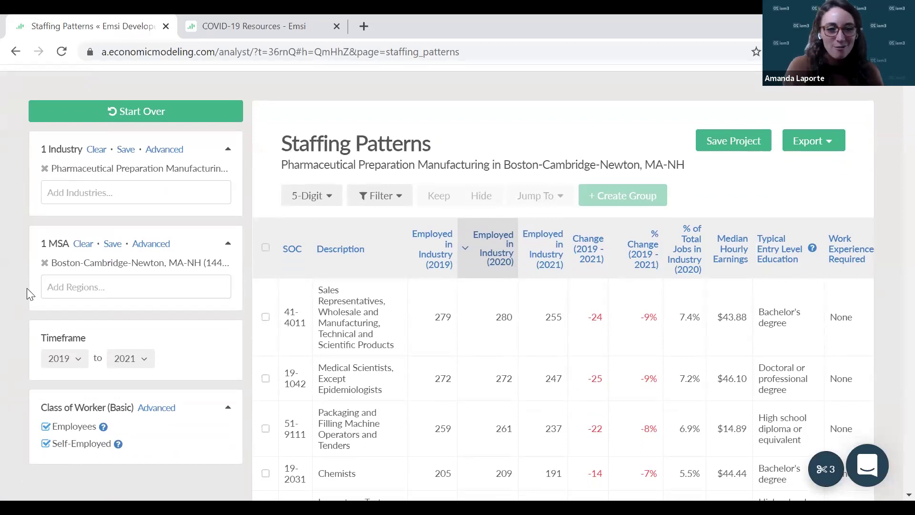
scroll(10, 351, "down", 1)
scroll(11, 335, "down", 1)
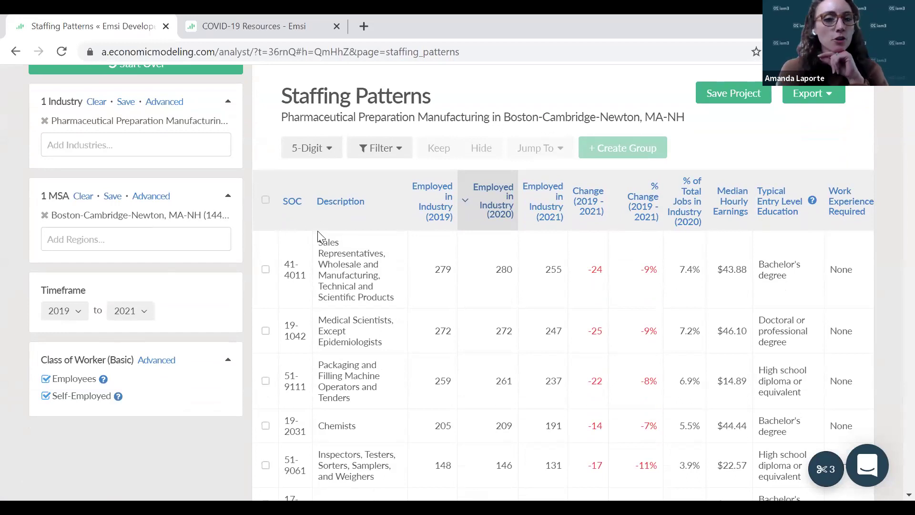
scroll(428, 282, "down", 1)
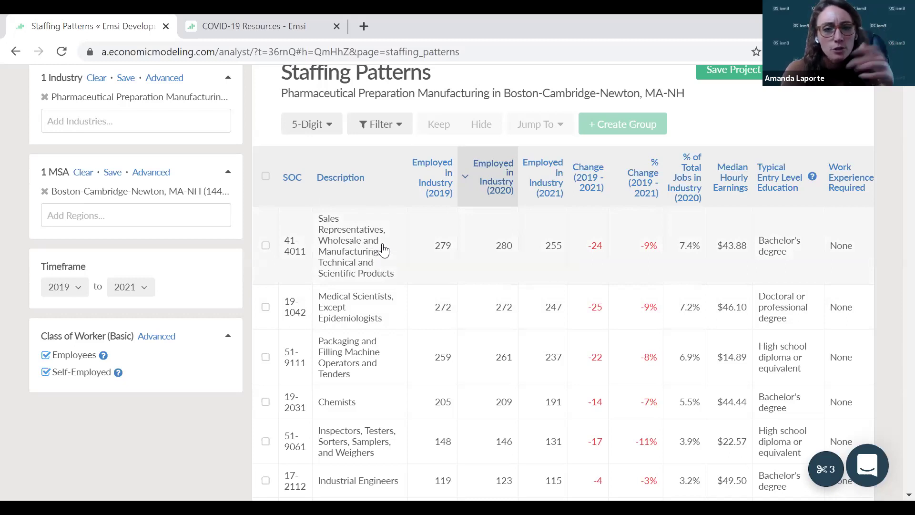
left_click(385, 135)
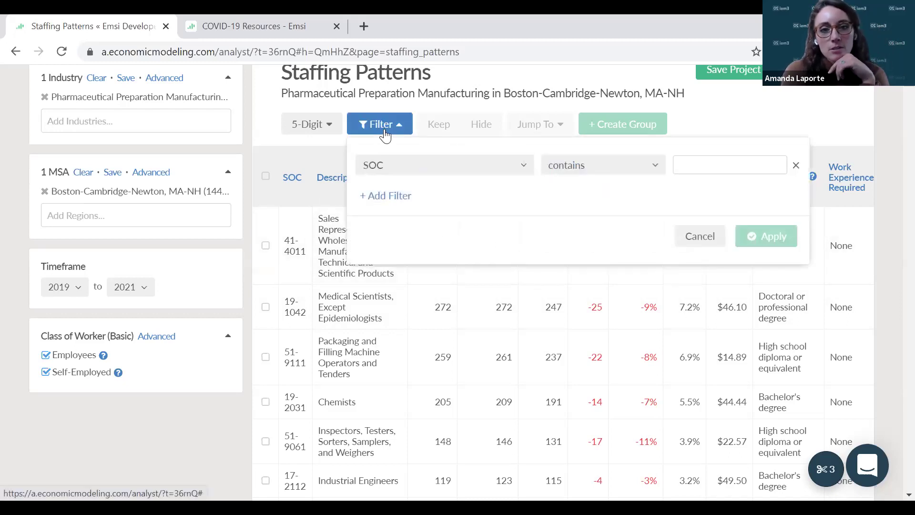
left_click(505, 178)
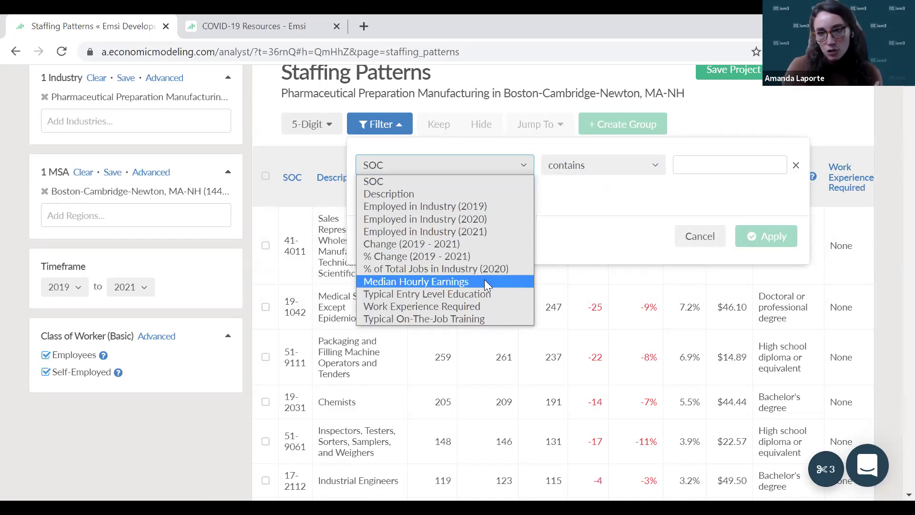
left_click(578, 251)
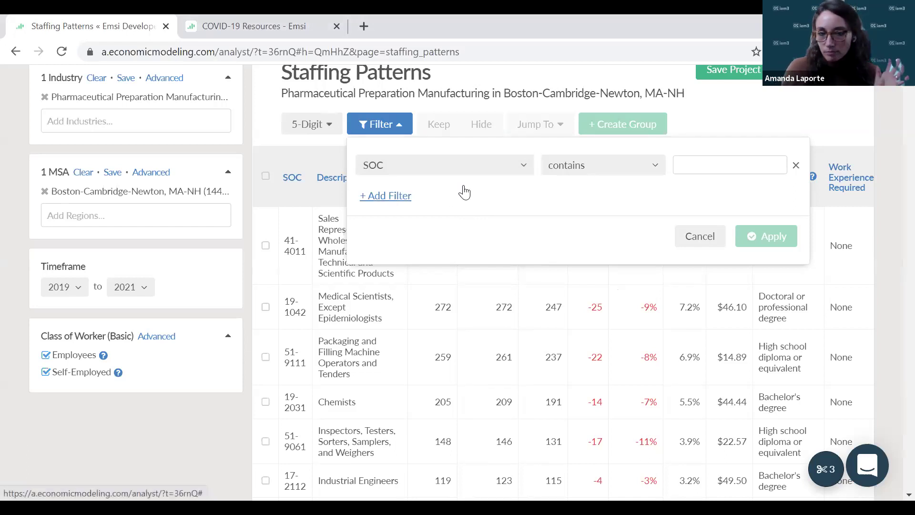
left_click(700, 237)
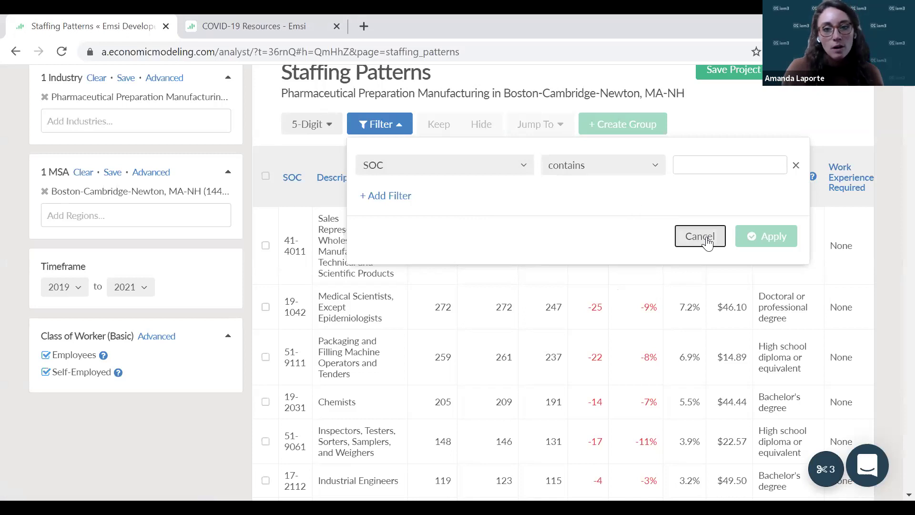
Step: Review the listed occupations and select the row for Sales Representatives, Wholesale and Manufacturing, Technical and Scientific Products
scroll(590, 212, "down", 1)
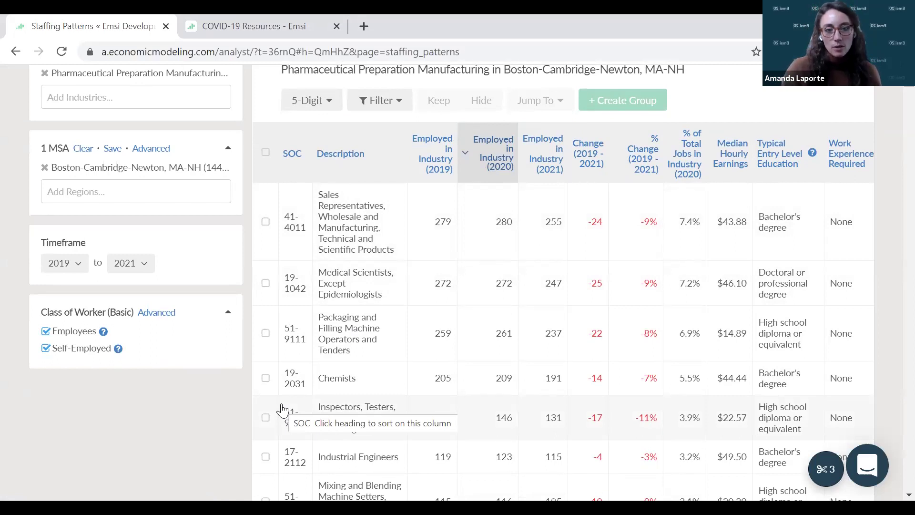
scroll(190, 435, "up", 1)
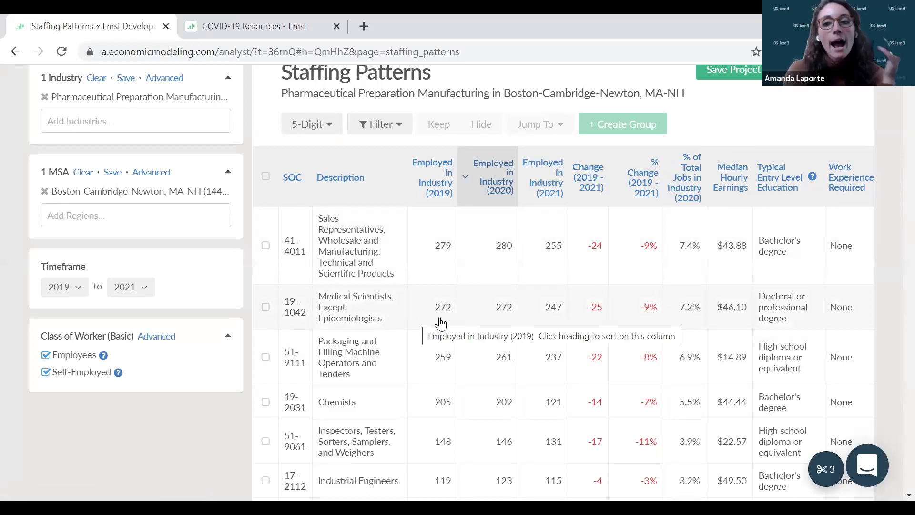
scroll(429, 324, "down", 1)
scroll(448, 346, "down", 1)
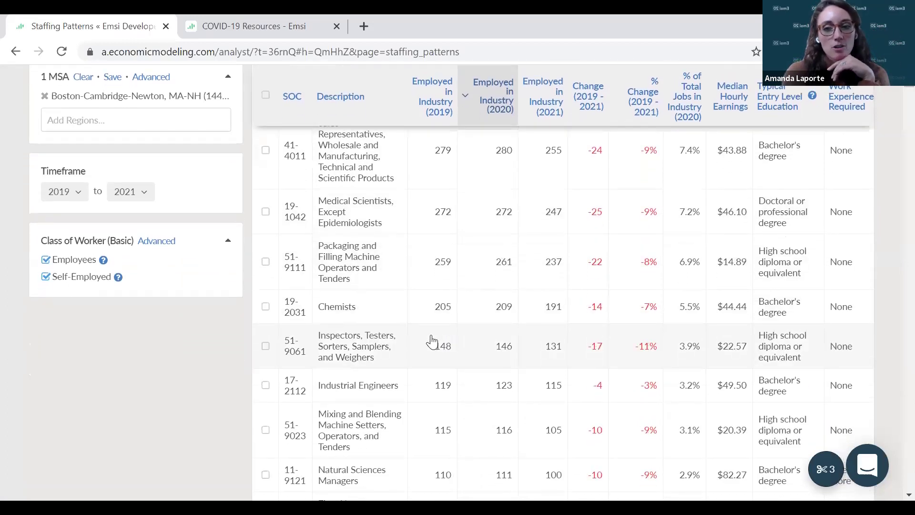
scroll(427, 336, "up", 1)
scroll(163, 397, "up", 1)
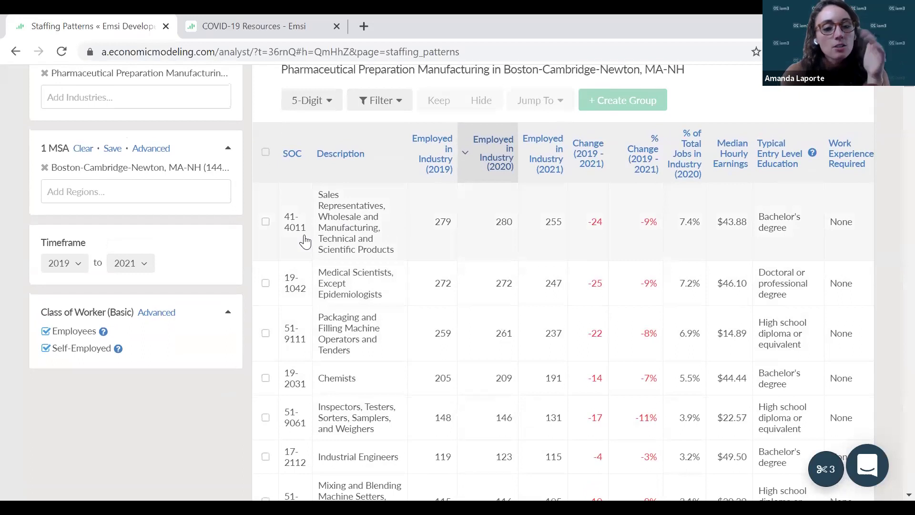
scroll(362, 267, "up", 1)
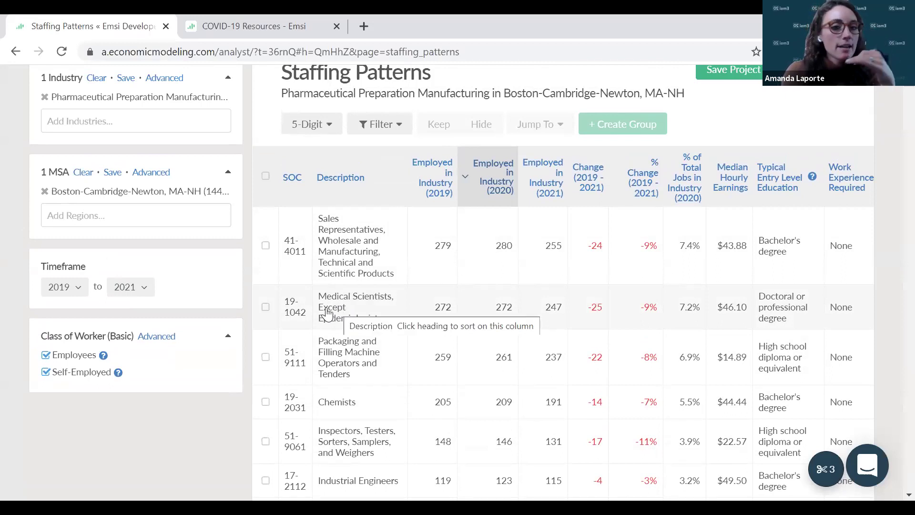
left_click(266, 246)
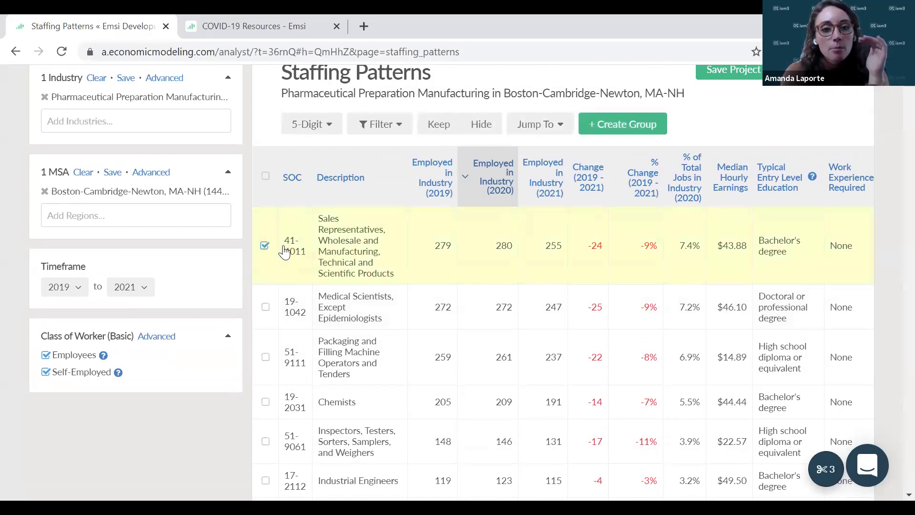
Step: Return to the home page and open the Workforce Availability report from the Occupation reports
scroll(351, 335, "up", 1)
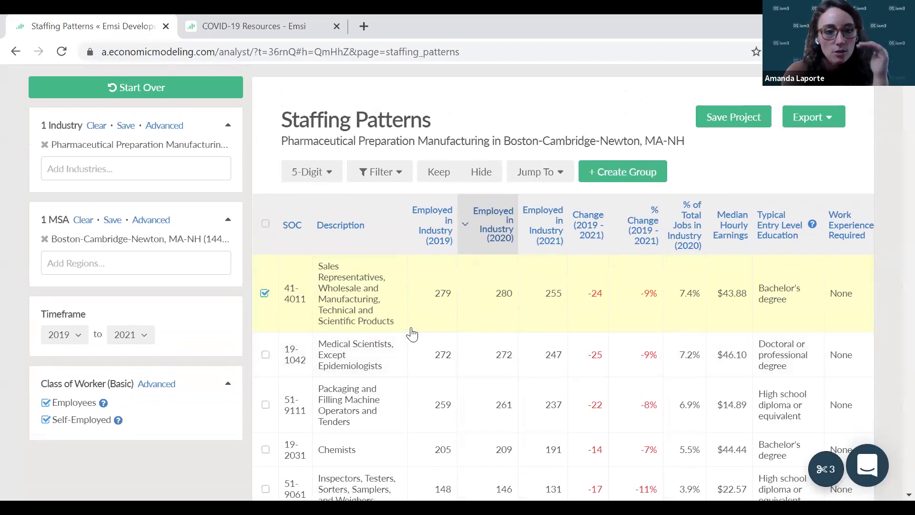
scroll(387, 303, "up", 1)
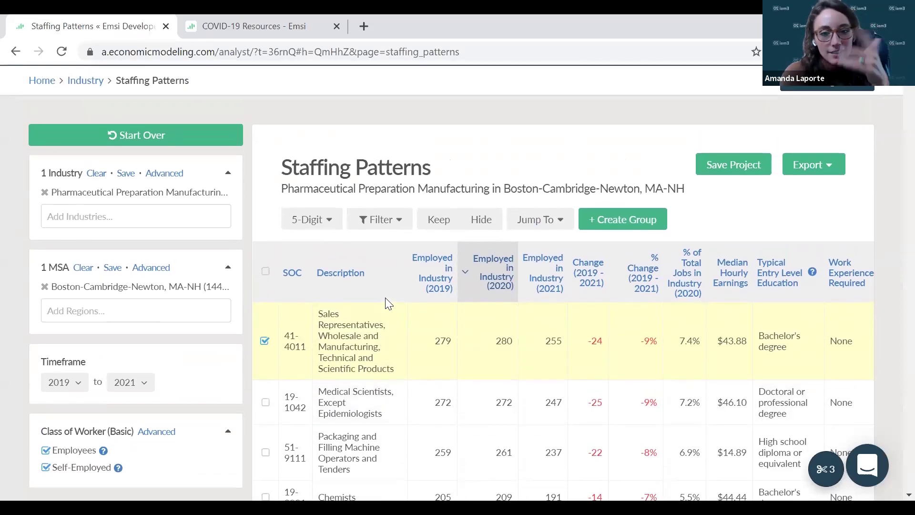
scroll(248, 224, "up", 1)
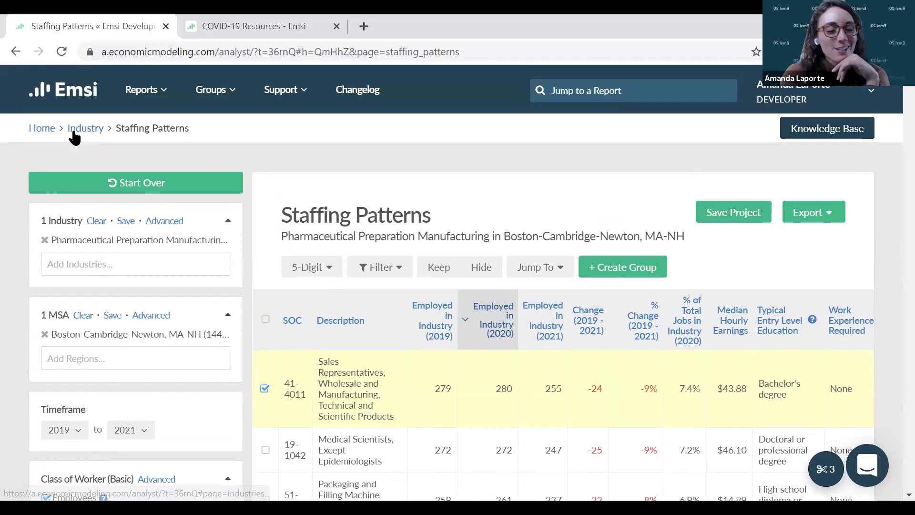
left_click(44, 128)
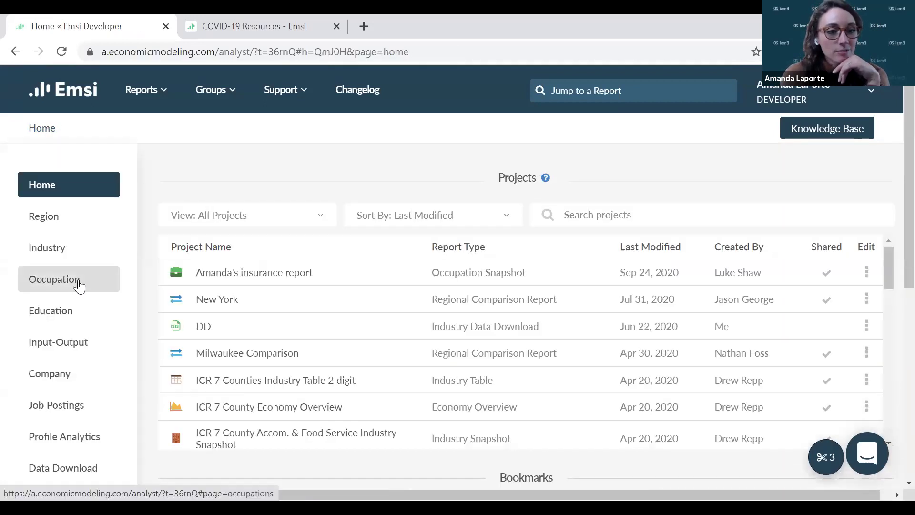
left_click(78, 282)
scroll(145, 340, "down", 1)
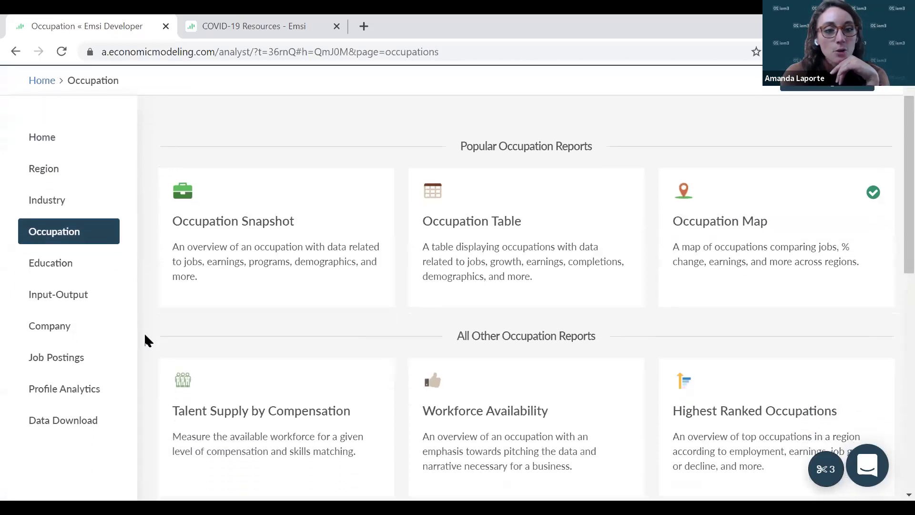
scroll(145, 335, "down", 2)
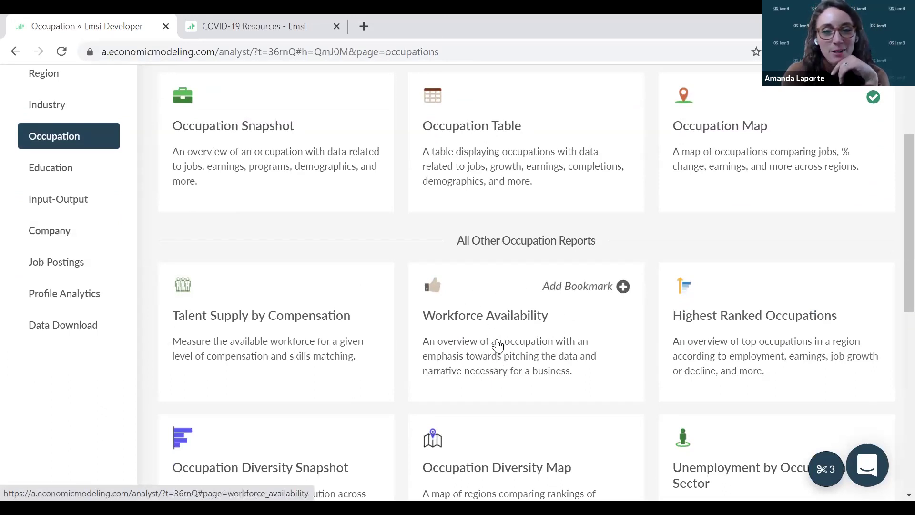
left_click(489, 362)
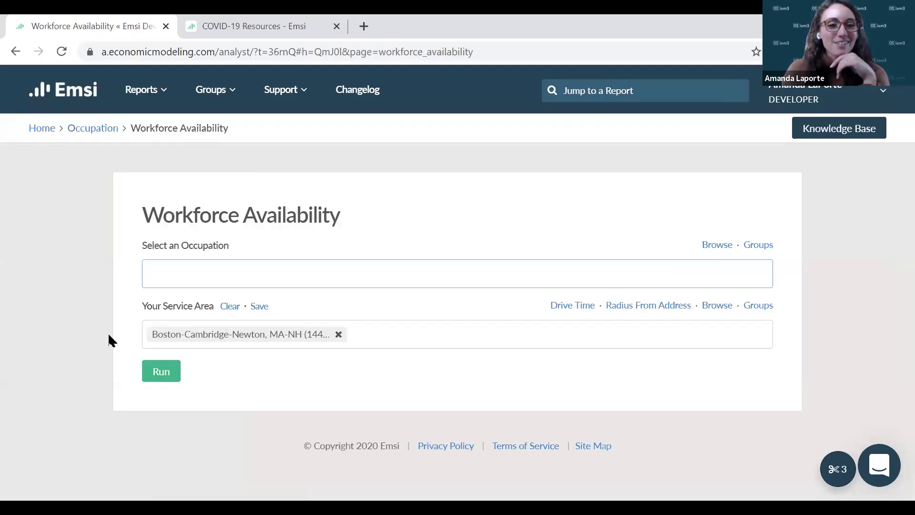
Step: Run Workforce Availability for Sales Representatives, Wholesale and Manufacturing, Technical and Scientific Products in the preset Boston-Cambridge-Newton, MA-NH service area
type("sales")
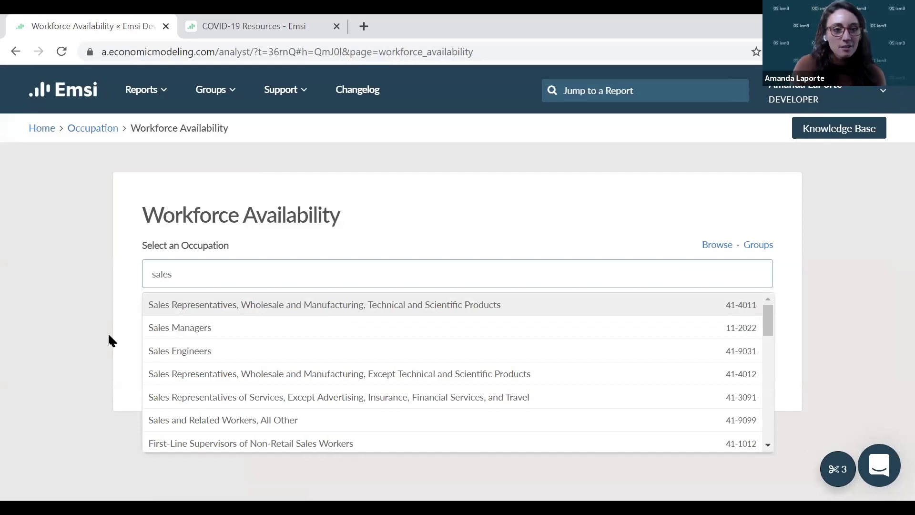
left_click(202, 305)
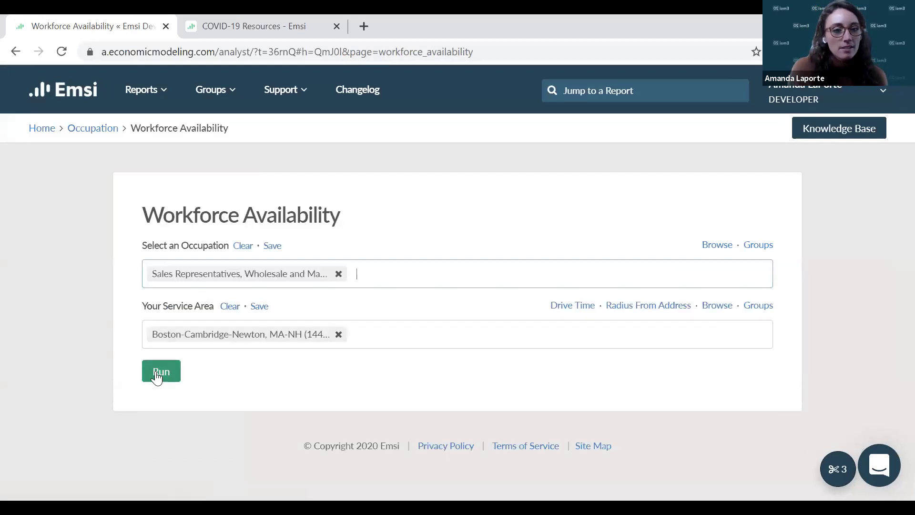
left_click(164, 371)
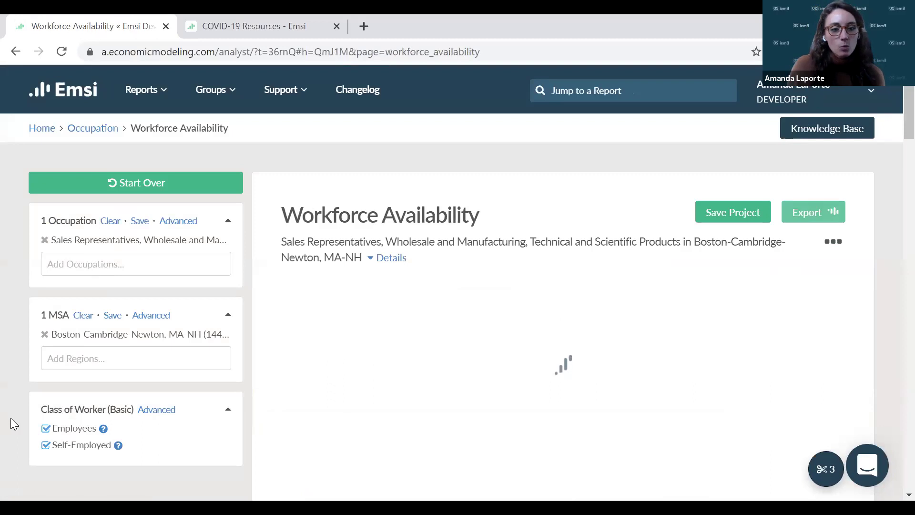
Step: Review the Workforce Availability jobs map and the Executive Summary on jobs, concentration, median earnings and educational completions
scroll(10, 410, "down", 2)
scroll(12, 405, "down", 1)
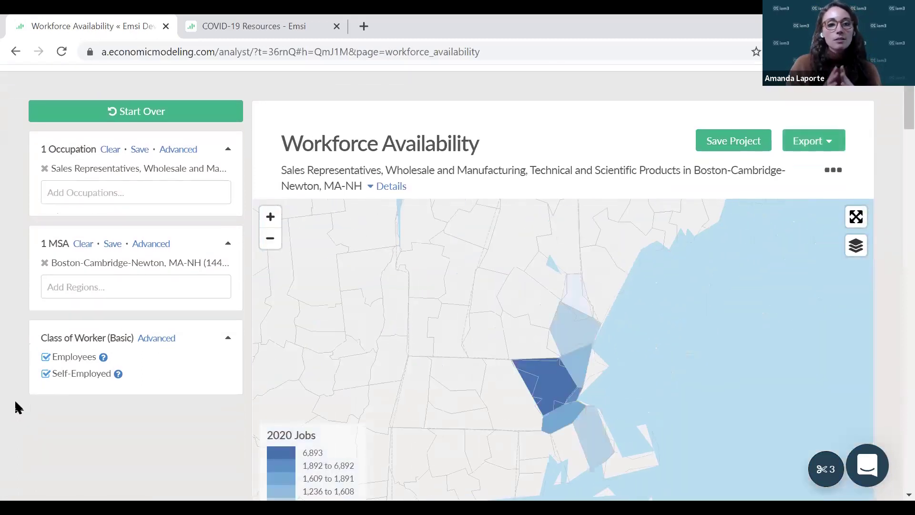
scroll(219, 405, "down", 1)
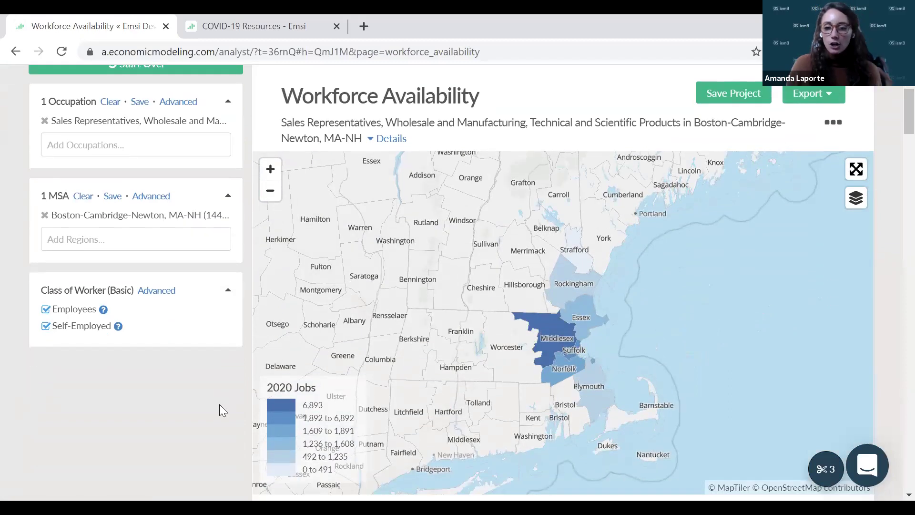
scroll(205, 409, "down", 1)
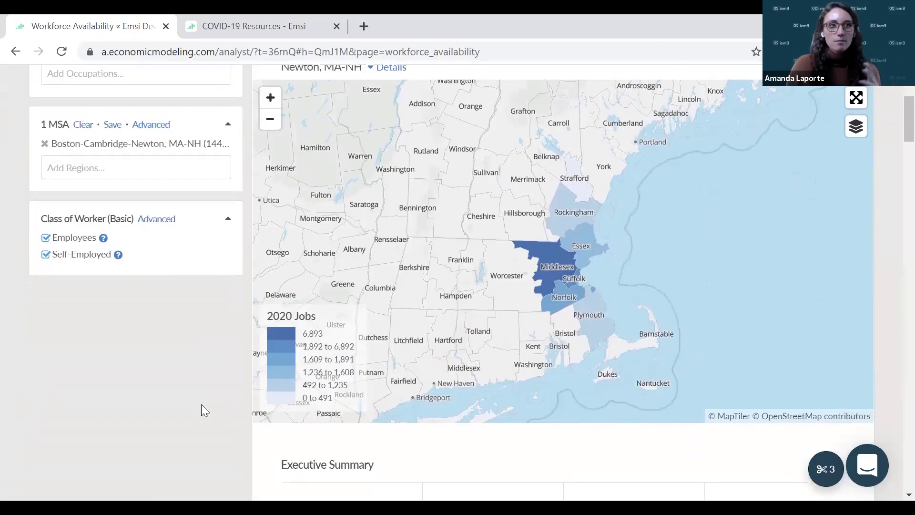
scroll(202, 406, "down", 2)
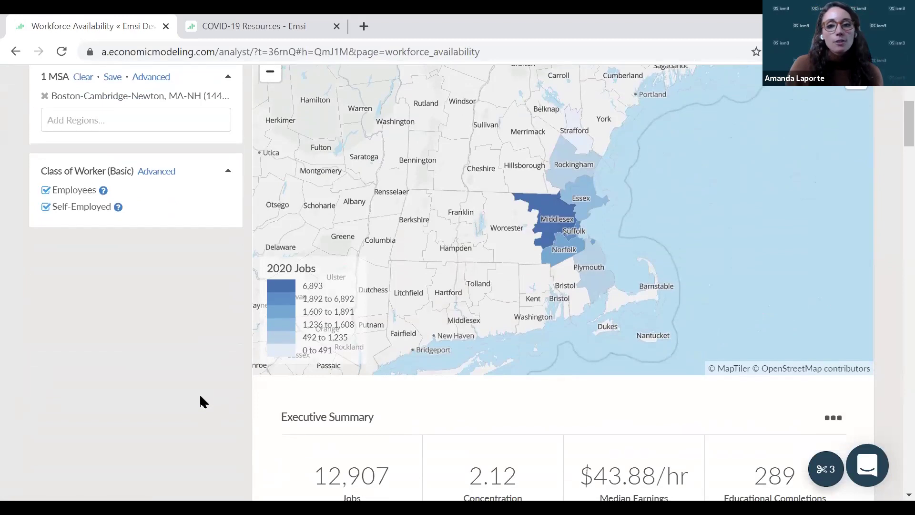
scroll(200, 401, "down", 1)
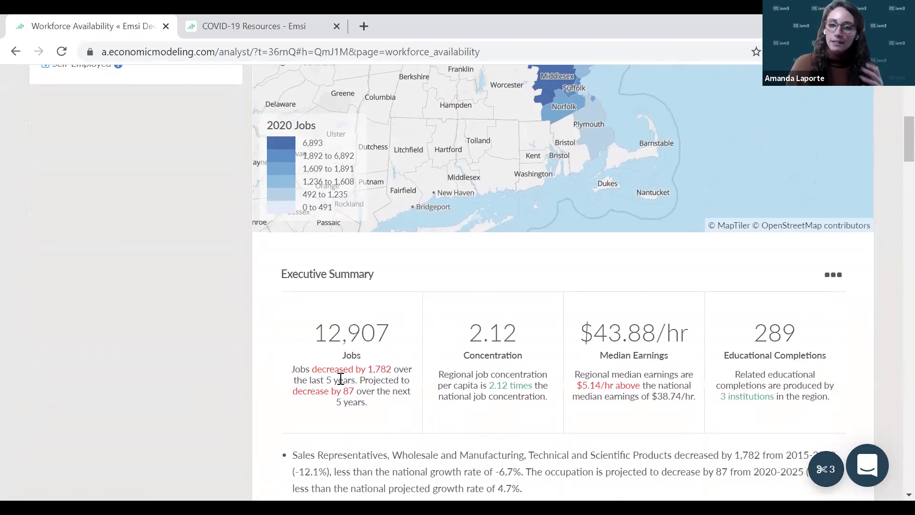
scroll(272, 381, "down", 1)
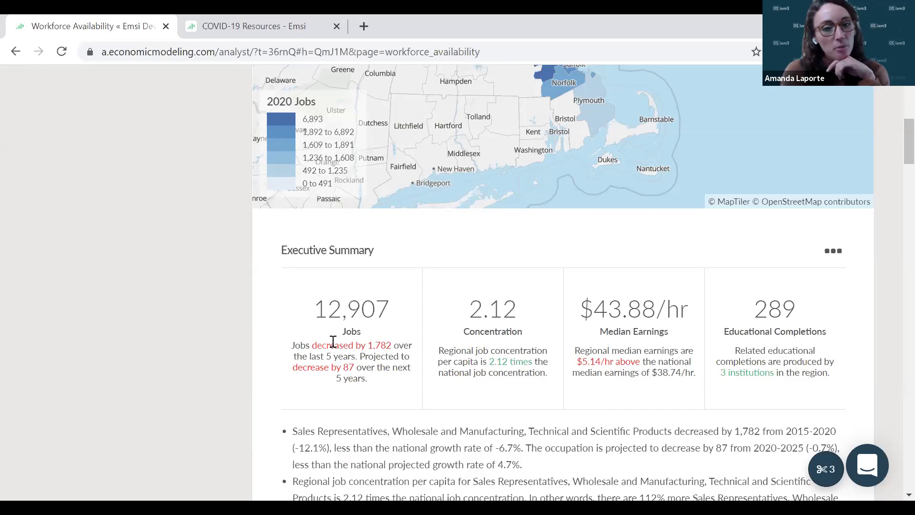
scroll(328, 344, "down", 1)
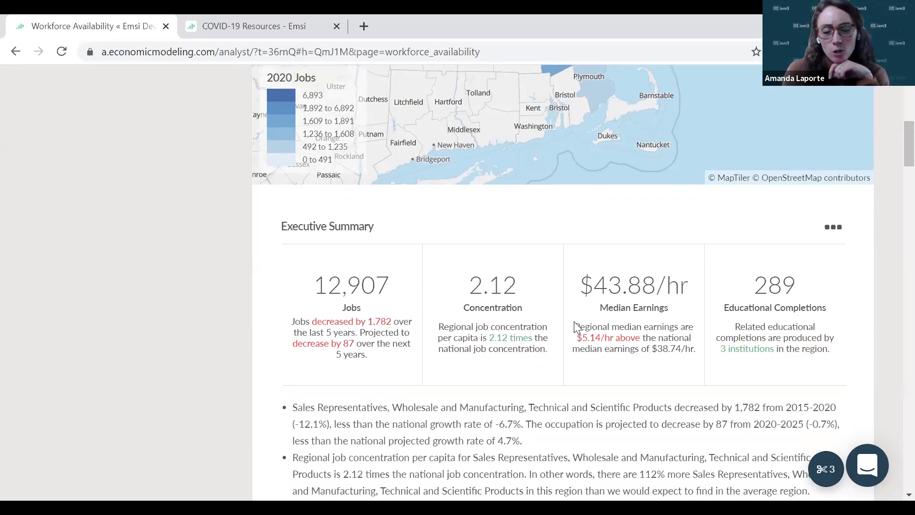
scroll(482, 333, "down", 1)
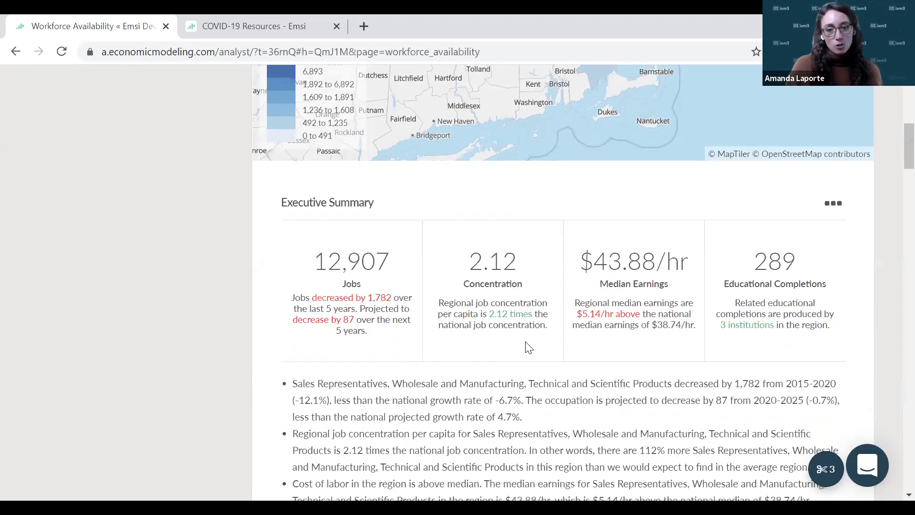
scroll(491, 362, "up", 1)
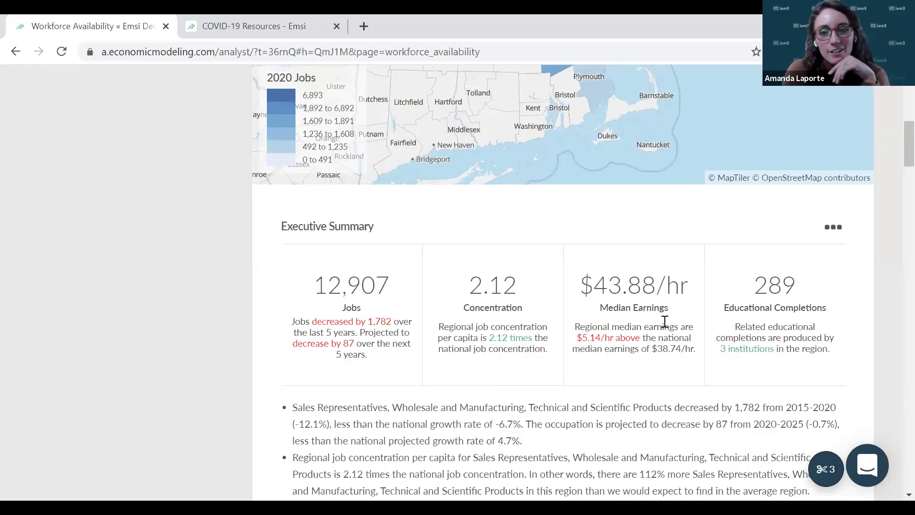
scroll(715, 343, "down", 1)
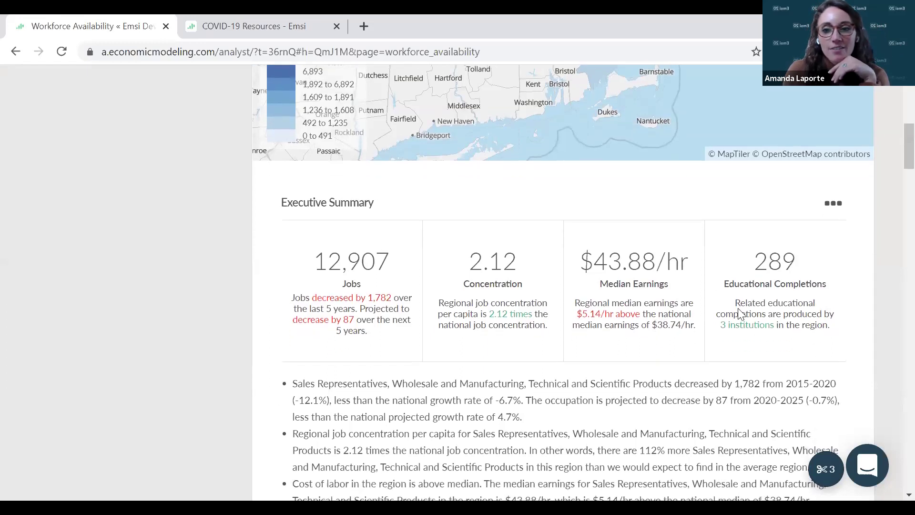
scroll(197, 378, "down", 2)
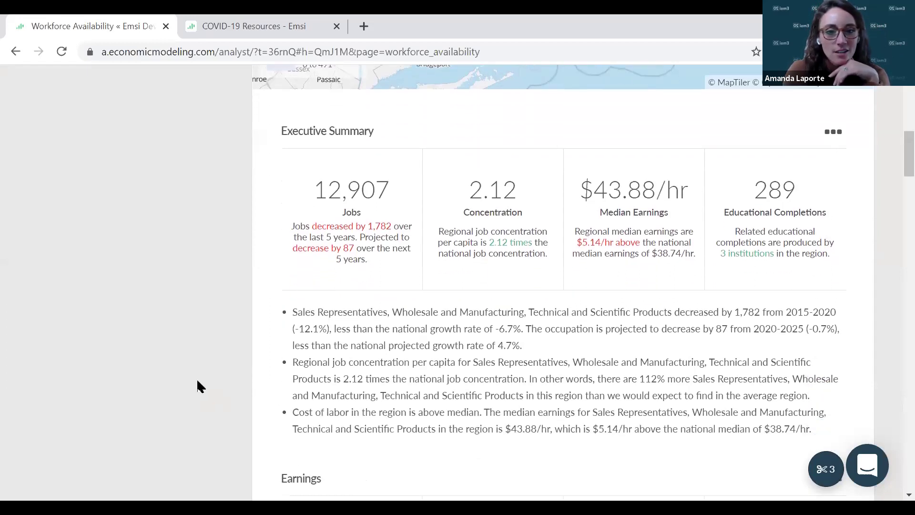
Step: Review the Earnings section, covering average, median and percentile hourly earnings and the earnings curve
scroll(171, 367, "down", 2)
scroll(172, 368, "down", 3)
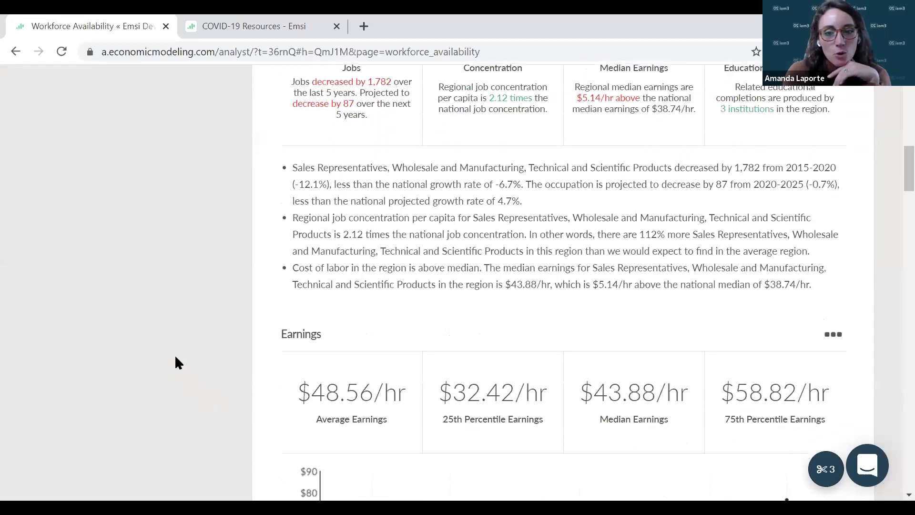
scroll(176, 357, "down", 2)
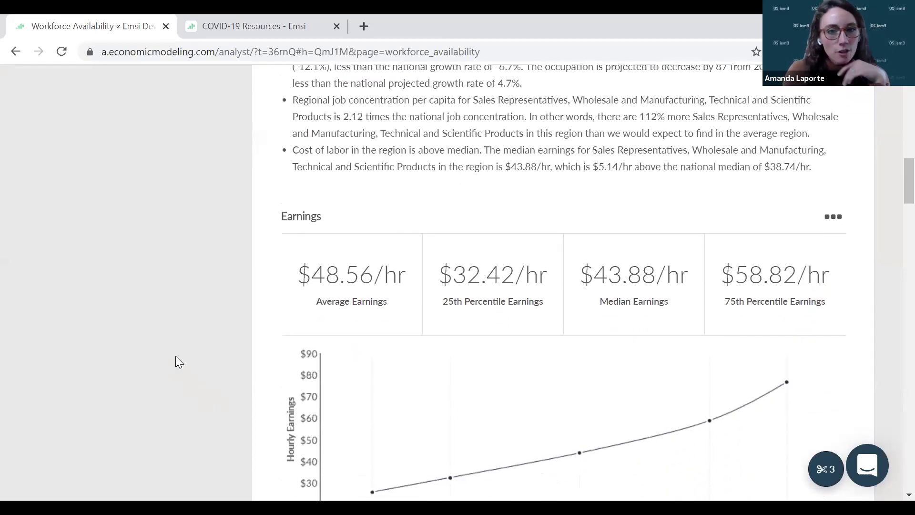
scroll(178, 356, "down", 2)
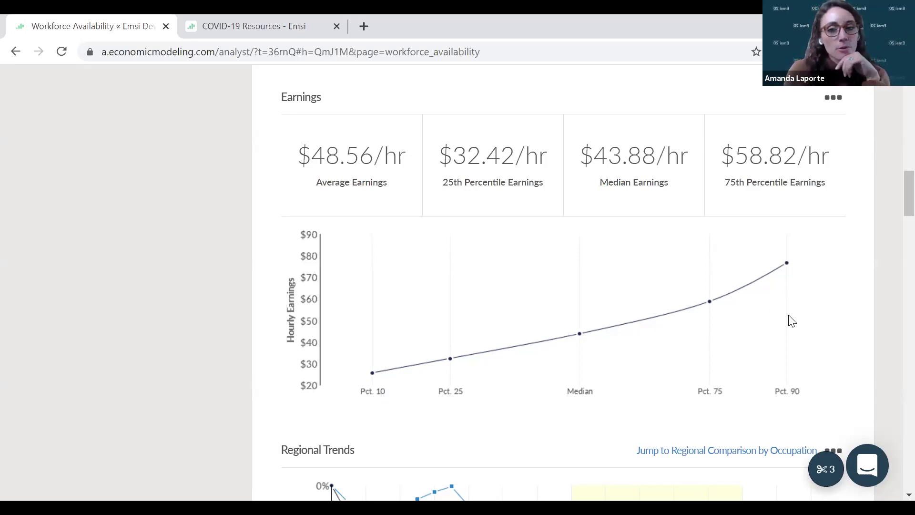
scroll(188, 384, "down", 1)
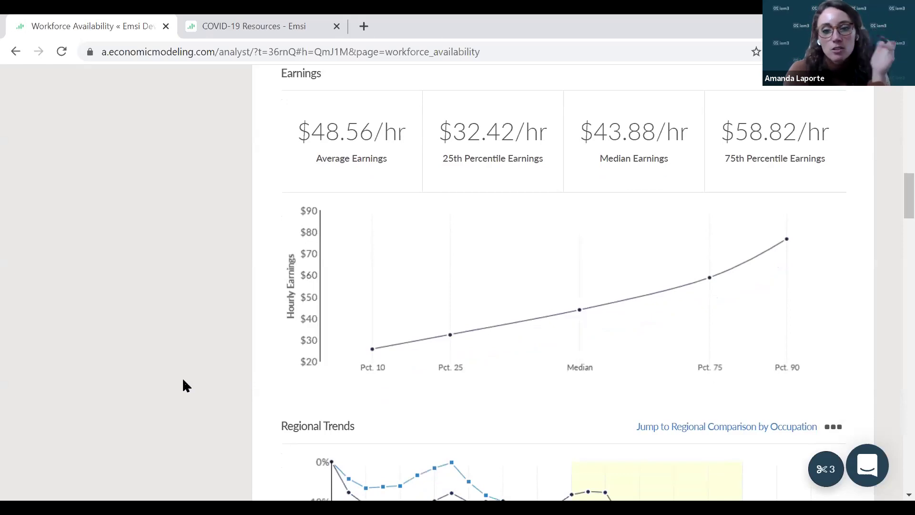
scroll(186, 385, "down", 1)
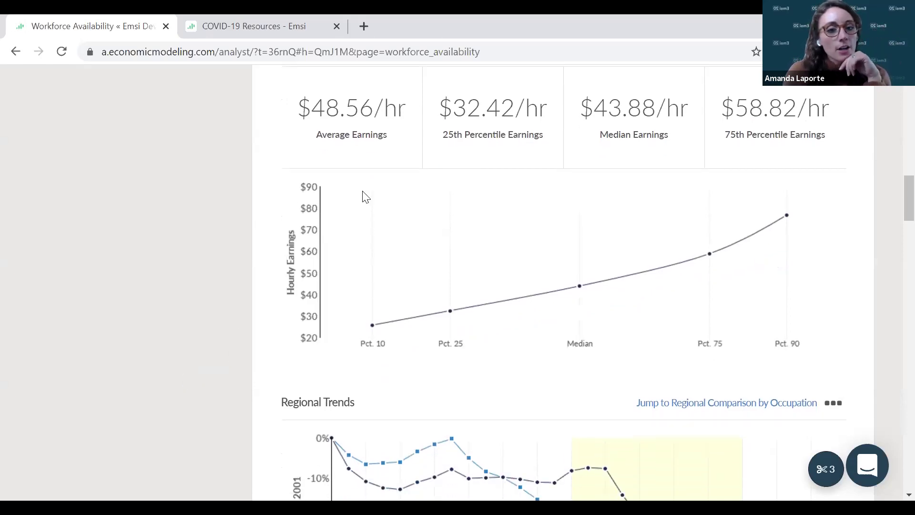
Step: Compare Boston-Cambridge-Newton, MA-NH with the nation in Regional Trends and examine the Job Growth by County table
scroll(220, 392, "down", 6)
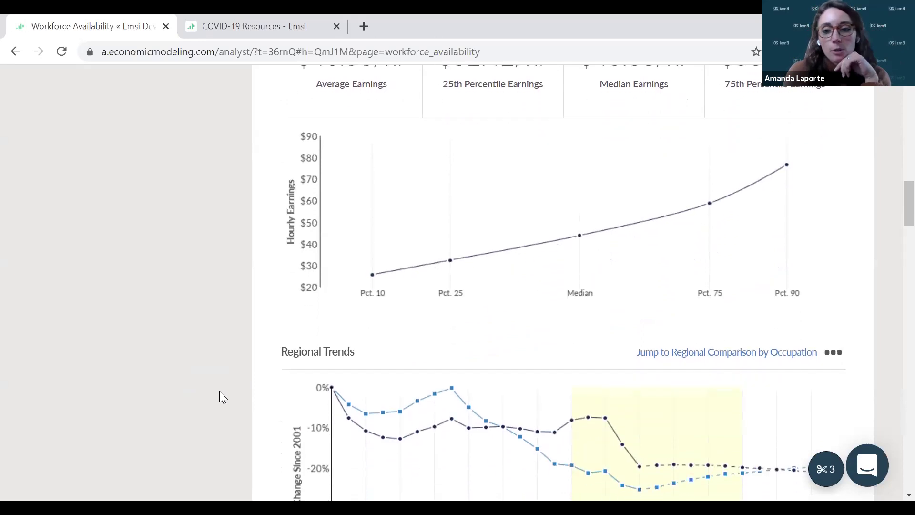
scroll(219, 391, "down", 3)
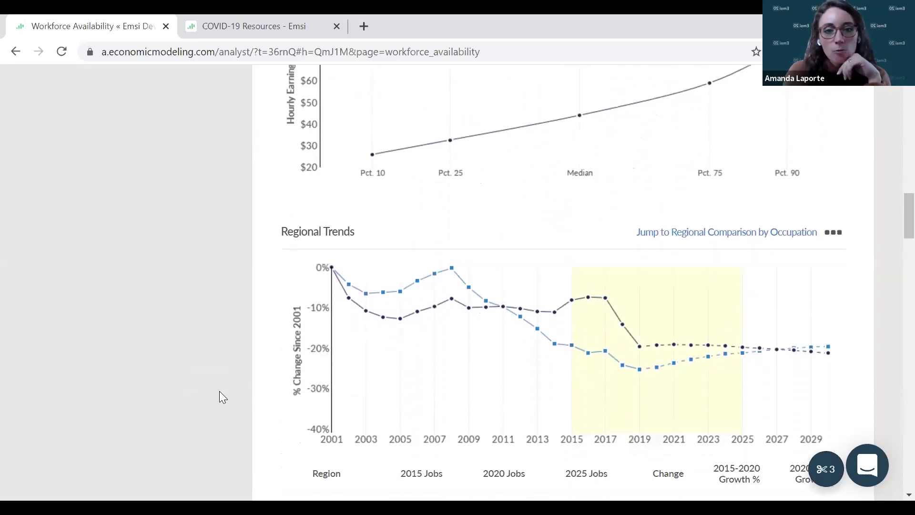
scroll(230, 371, "down", 1)
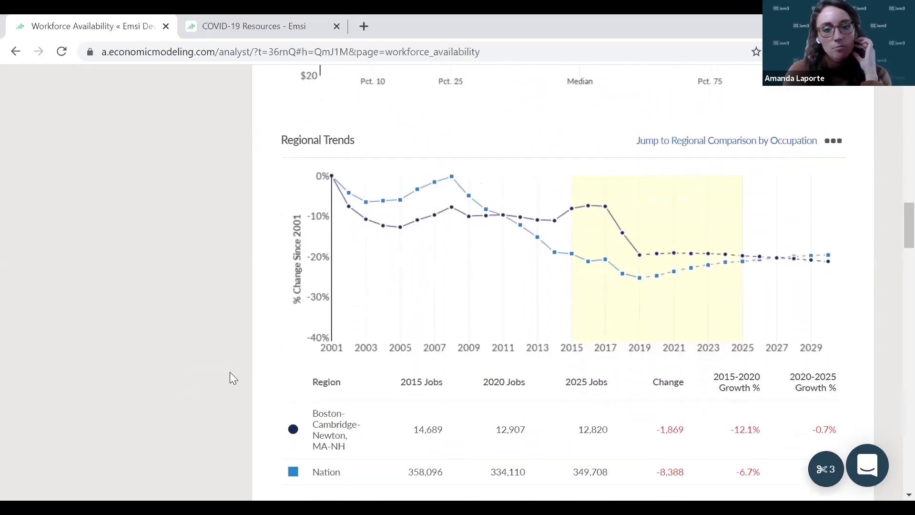
scroll(230, 370, "down", 1)
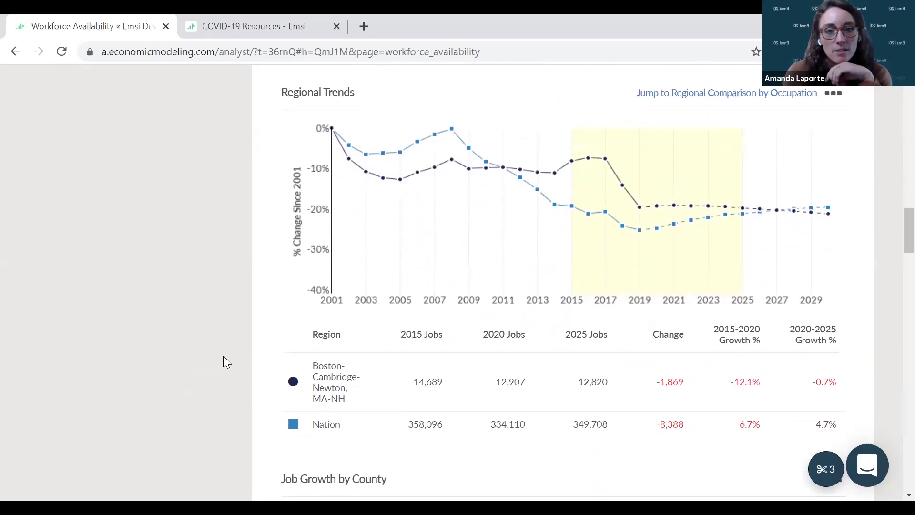
scroll(224, 357, "down", 1)
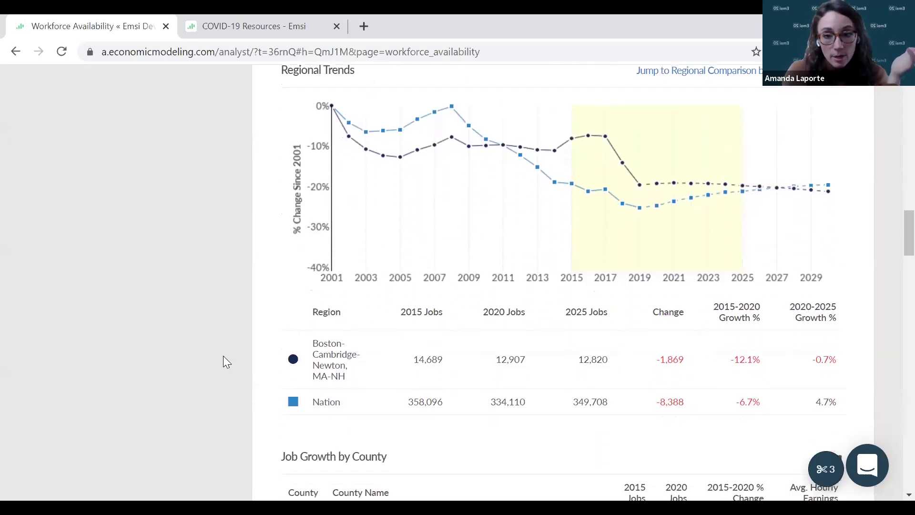
scroll(224, 358, "down", 1)
scroll(223, 355, "down", 2)
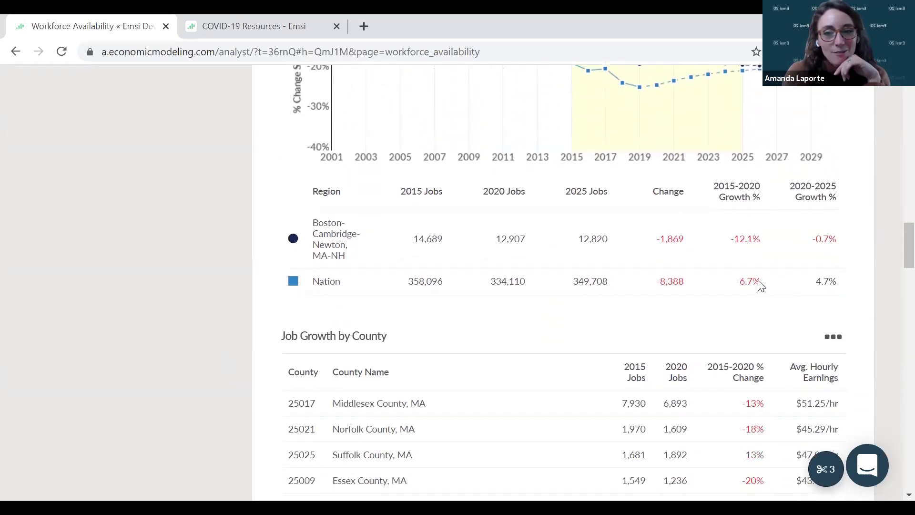
scroll(98, 410, "down", 1)
scroll(184, 378, "down", 4)
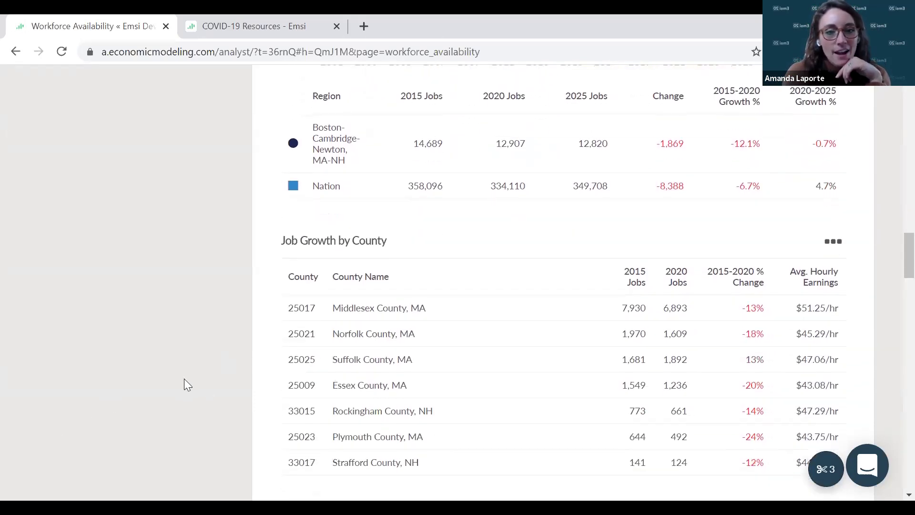
Step: Examine the occupation's gender, age and race/ethnicity breakdowns in the Workforce Availability report
scroll(182, 371, "down", 4)
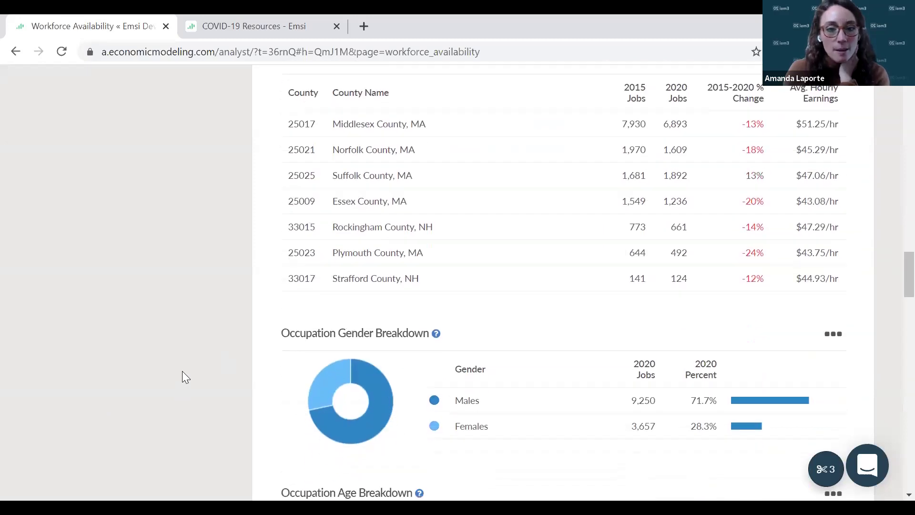
scroll(182, 373, "down", 1)
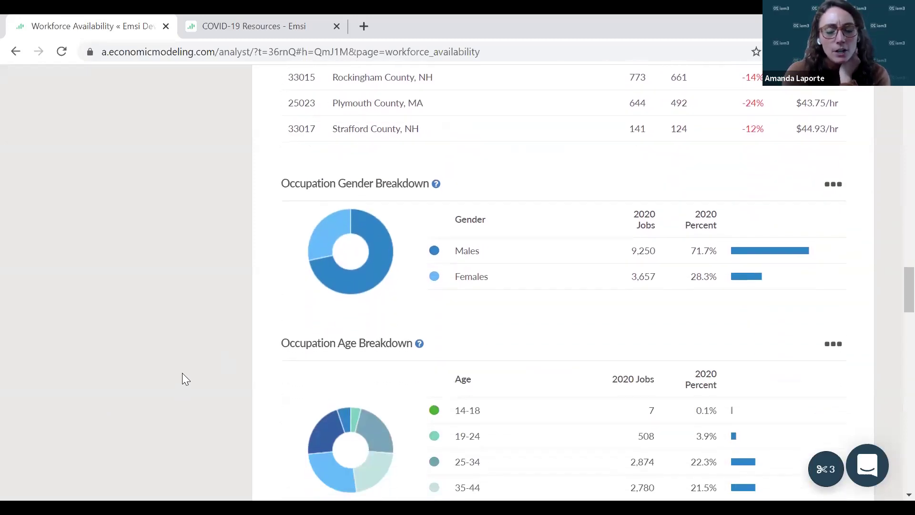
scroll(185, 373, "down", 1)
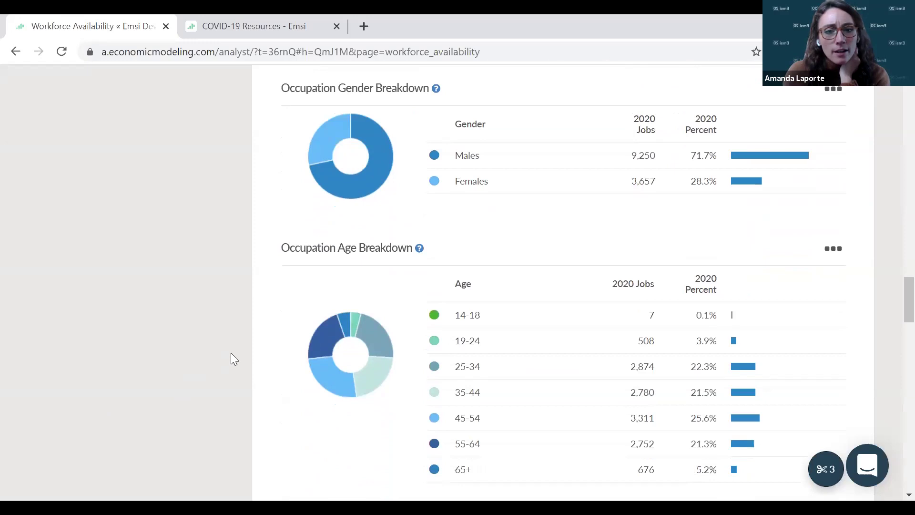
scroll(230, 353, "down", 4)
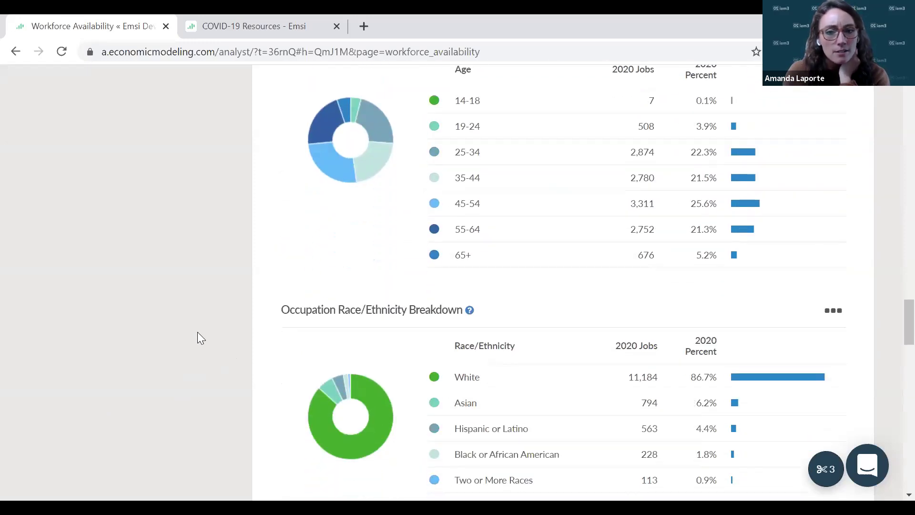
scroll(193, 341, "down", 2)
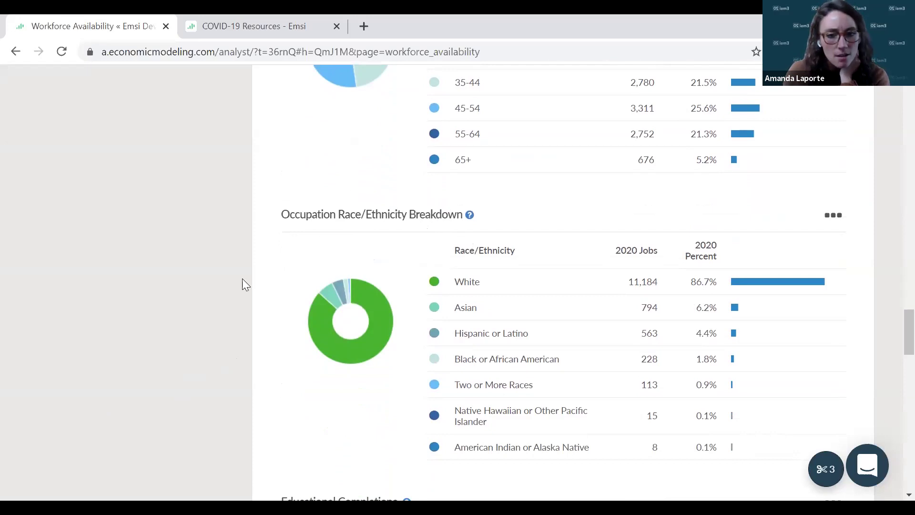
scroll(224, 338, "down", 1)
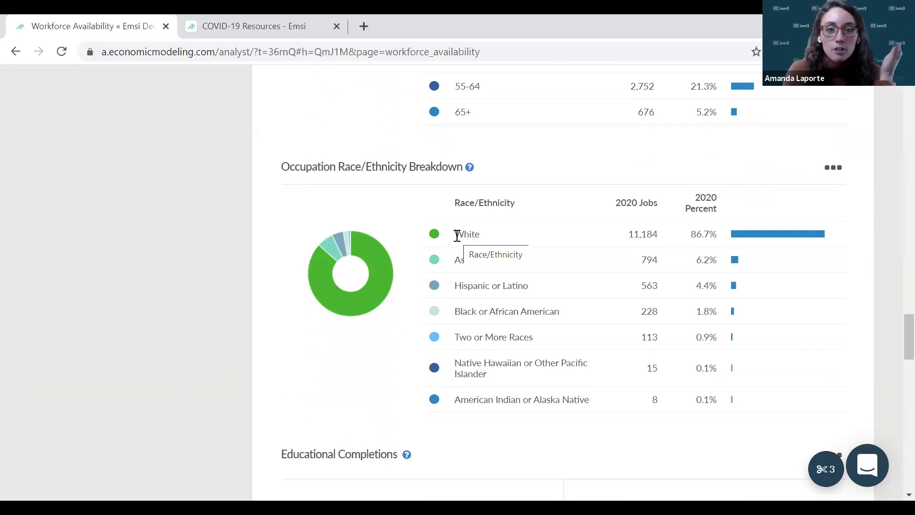
scroll(296, 312, "down", 1)
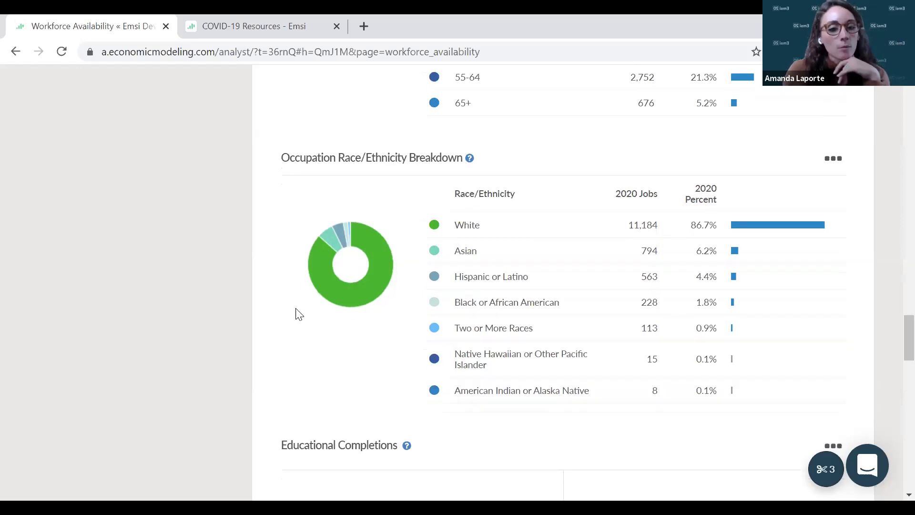
Step: Examine the Educational Completions table of related programs by year and the Completions Trend chart
scroll(277, 347, "down", 3)
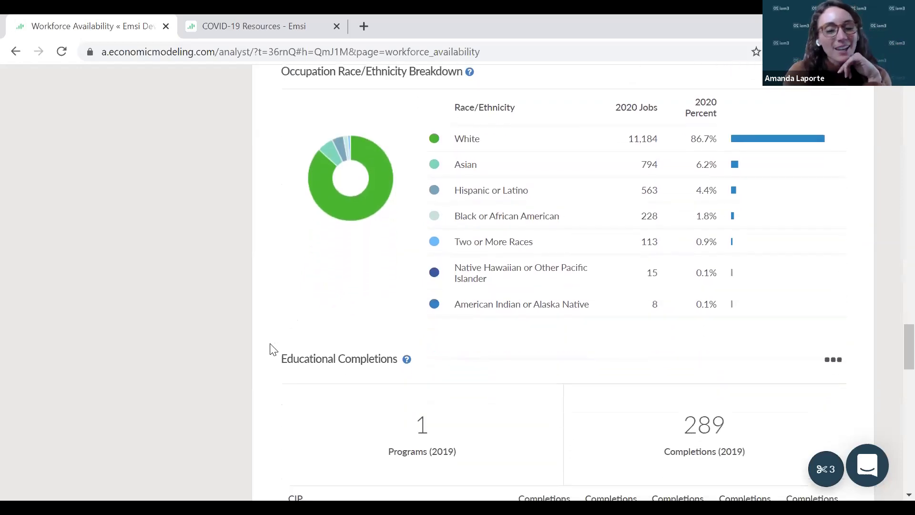
scroll(243, 354, "down", 3)
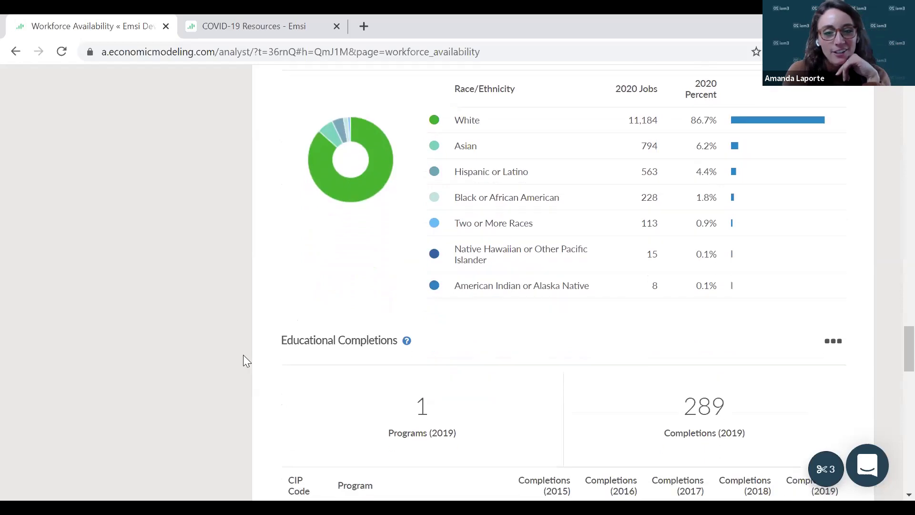
scroll(239, 353, "down", 5)
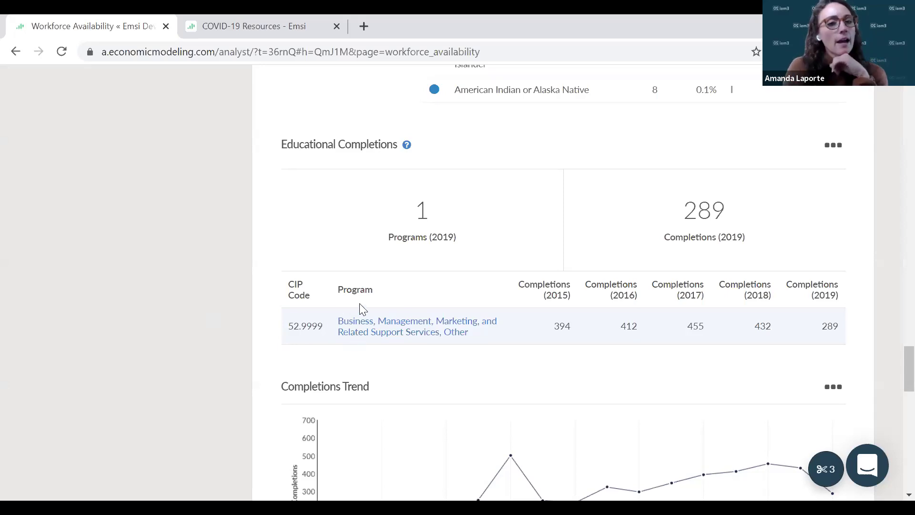
left_click_drag(281, 316, 276, 338)
left_click(285, 345)
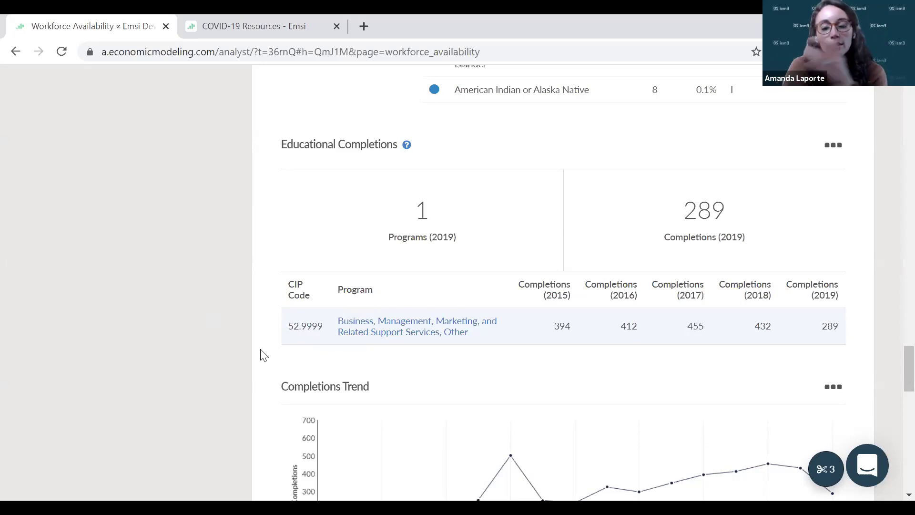
scroll(342, 334, "down", 1)
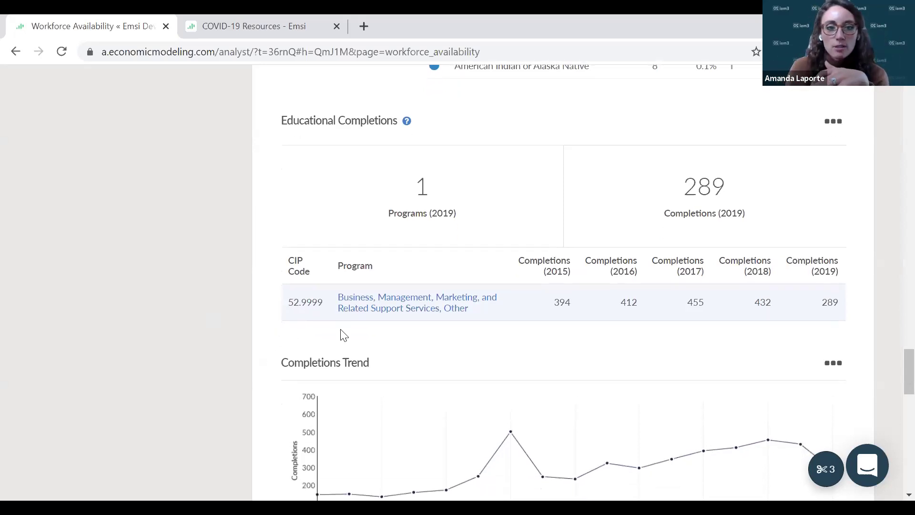
scroll(458, 367, "down", 1)
scroll(458, 368, "down", 1)
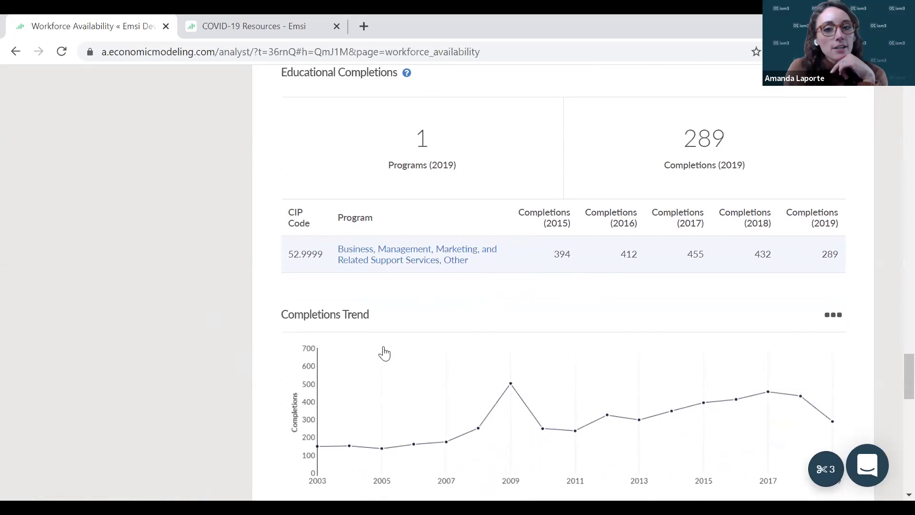
scroll(294, 355, "down", 2)
scroll(269, 359, "down", 1)
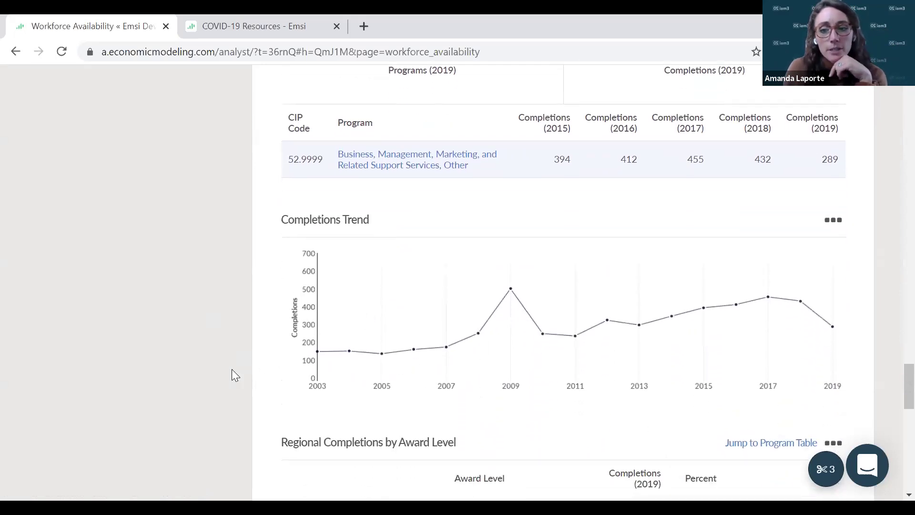
Step: Review the Regional Completions by Award Level and by Institution, then return to the award-level breakdown
scroll(231, 370, "down", 2)
scroll(221, 380, "down", 3)
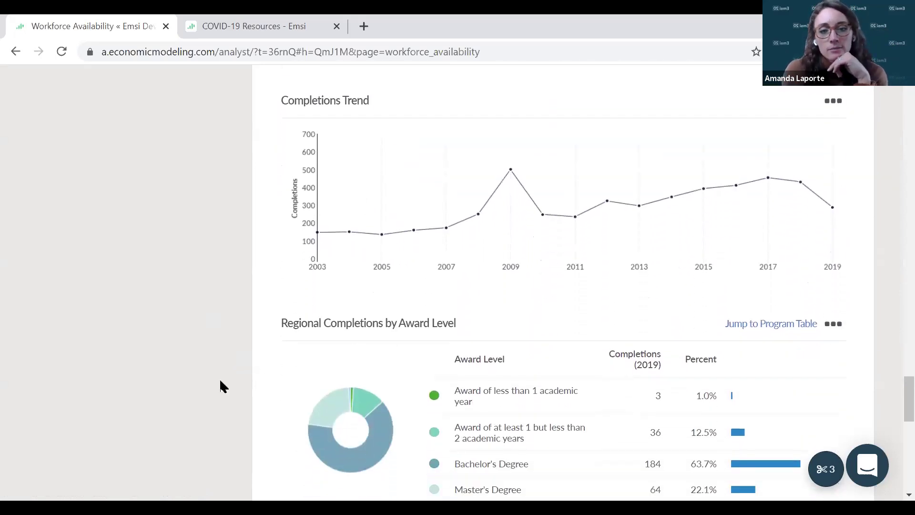
scroll(219, 378, "down", 4)
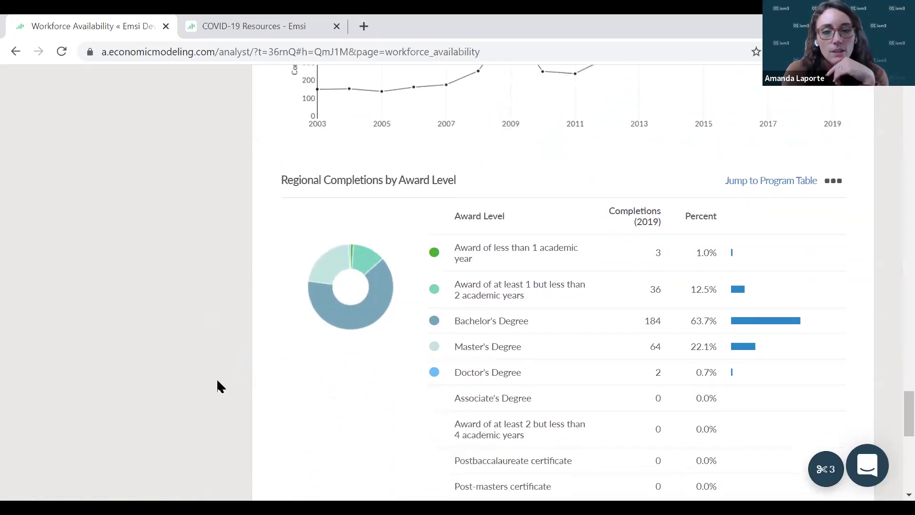
scroll(221, 370, "down", 2)
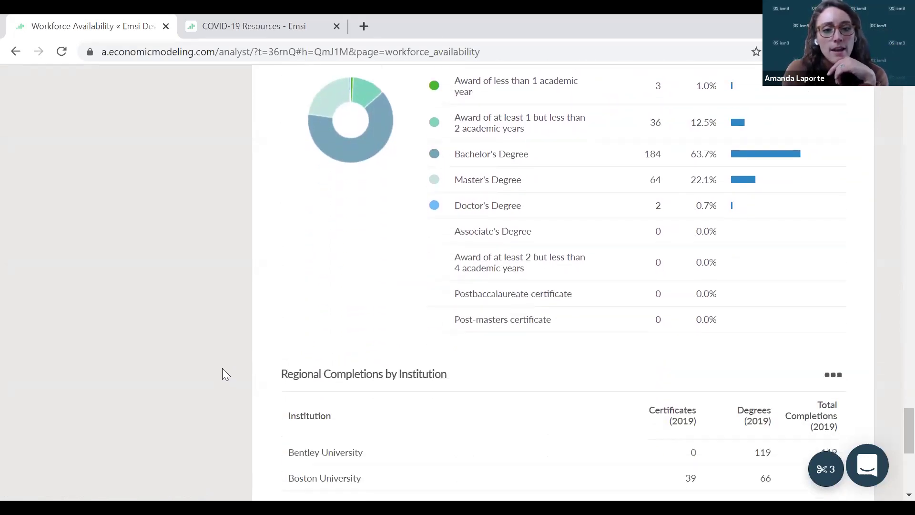
scroll(231, 349, "down", 2)
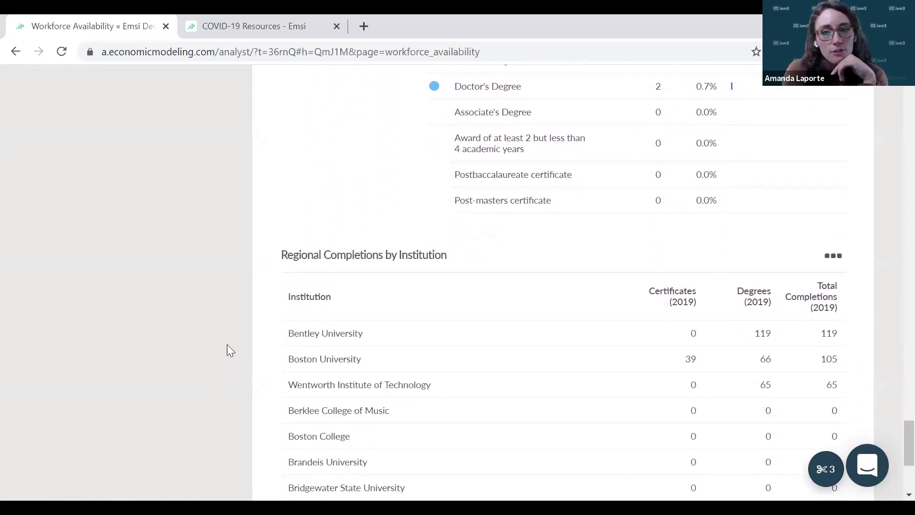
scroll(237, 330, "down", 3)
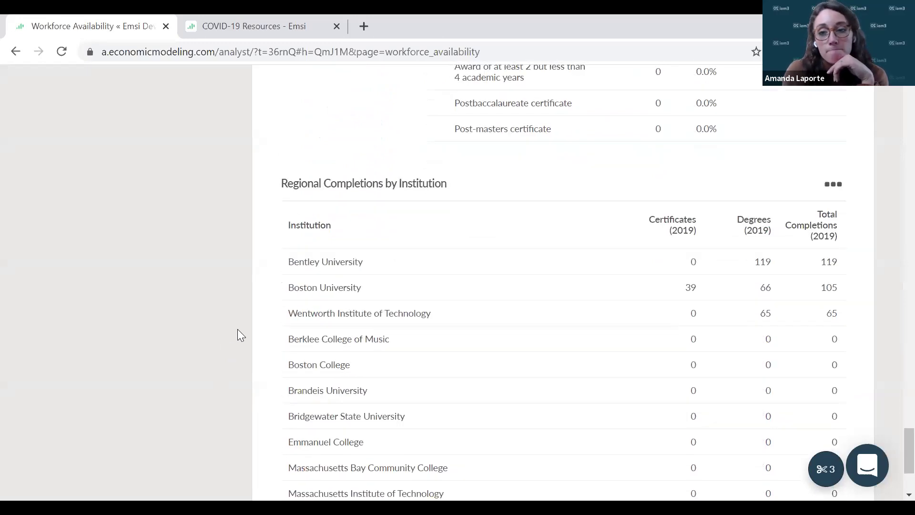
scroll(237, 334, "down", 1)
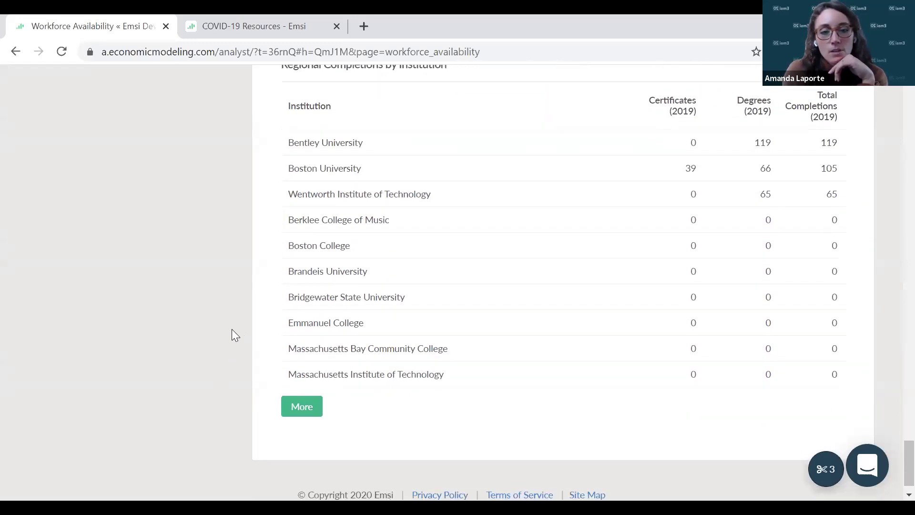
scroll(141, 358, "up", 7)
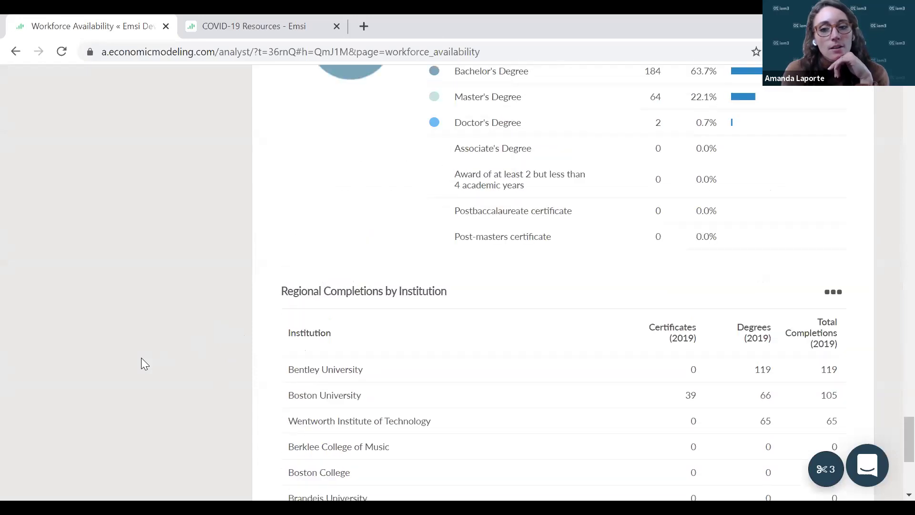
scroll(141, 357, "up", 3)
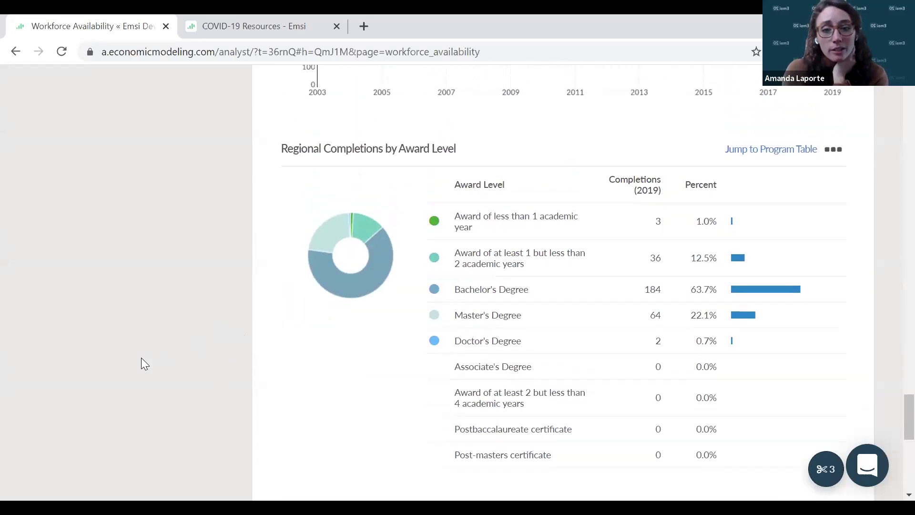
scroll(82, 372, "up", 3)
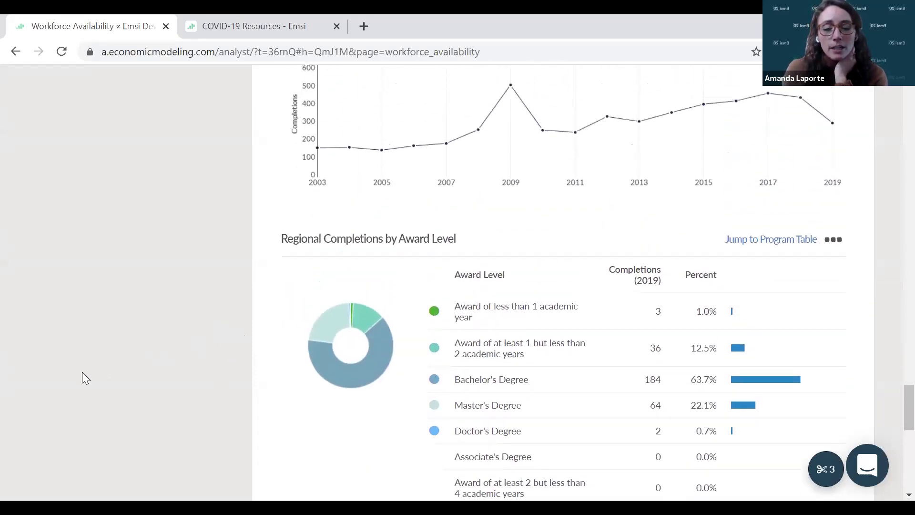
Step: Look back over the Completions Trend, the Educational Completions table and the Occupation Race/Ethnicity Breakdown
scroll(93, 388, "up", 2)
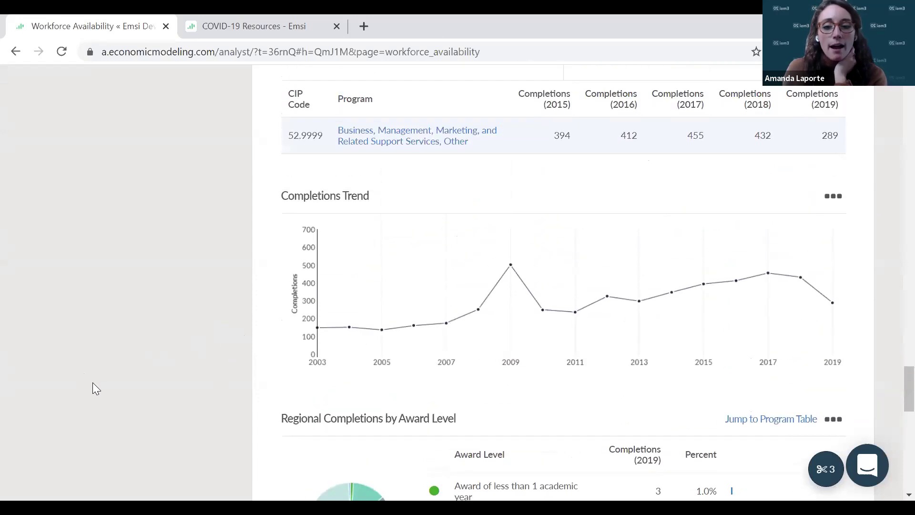
scroll(93, 382, "up", 2)
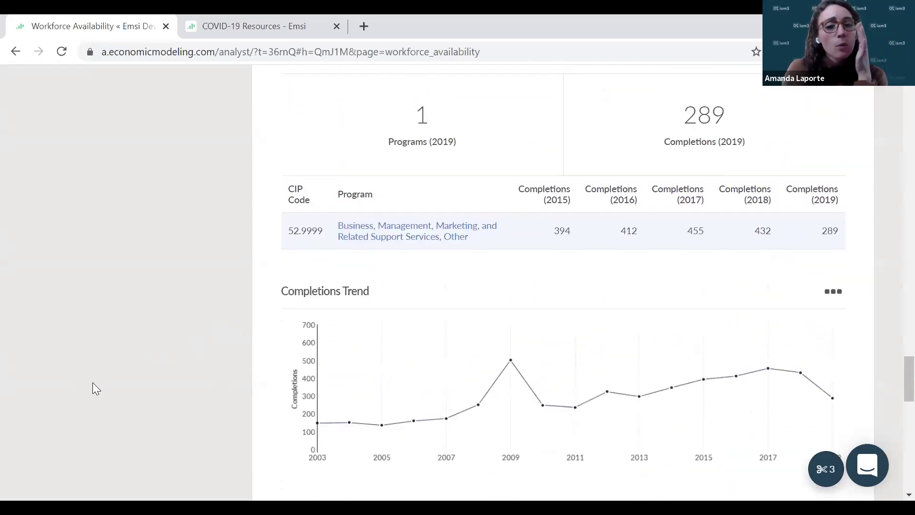
scroll(137, 377, "up", 2)
scroll(139, 383, "up", 1)
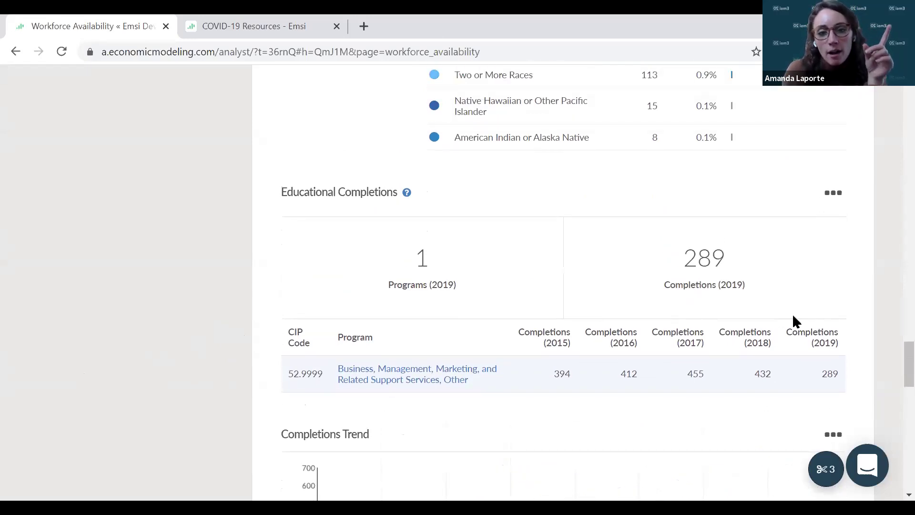
scroll(858, 283, "up", 1)
scroll(857, 282, "up", 3)
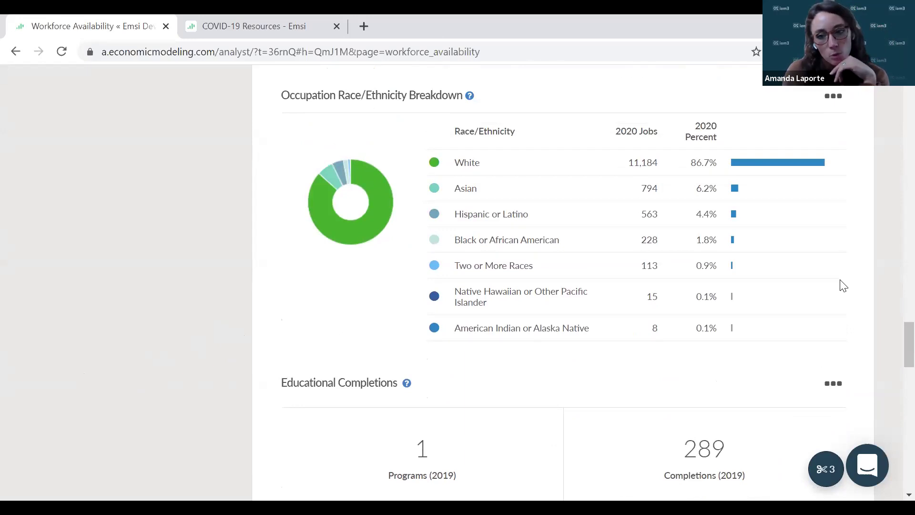
scroll(870, 287, "up", 2)
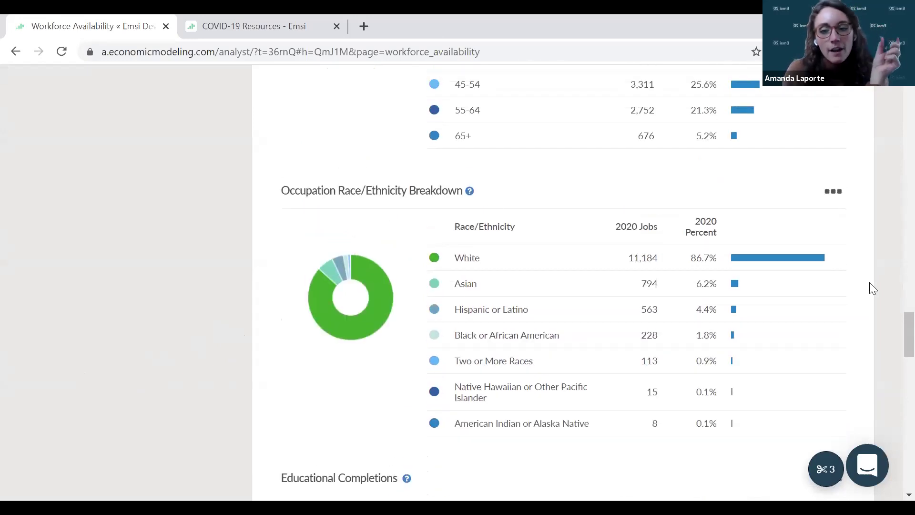
scroll(854, 230, "up", 1)
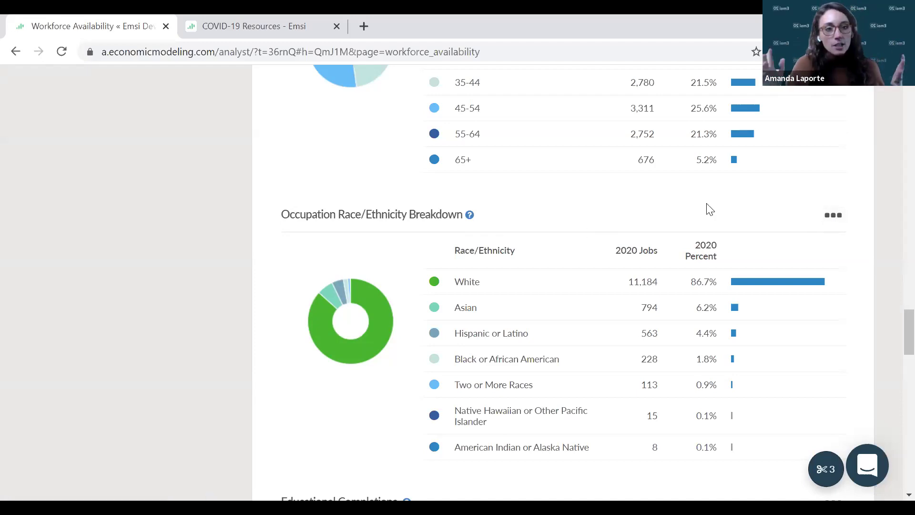
Step: Clip the Occupation Race/Ethnicity Breakdown and check the export formats offered in the Clippings list
left_click(839, 222)
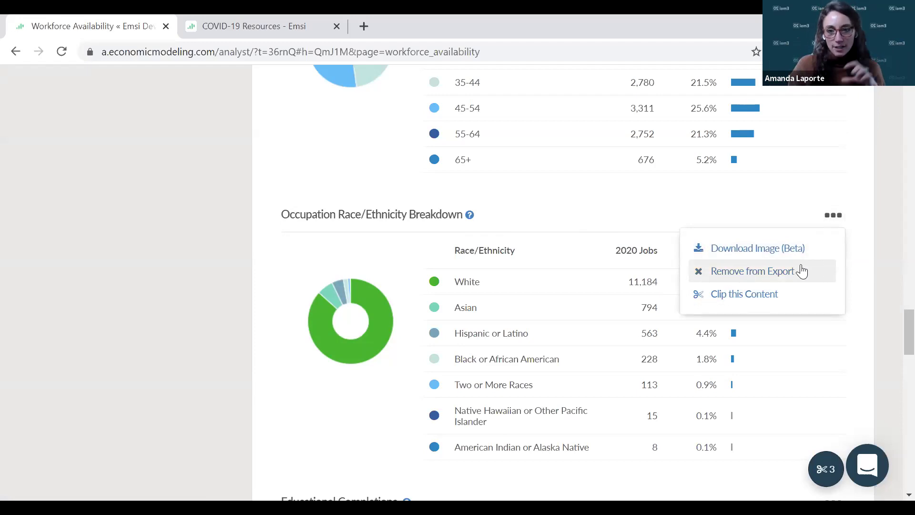
left_click(789, 301)
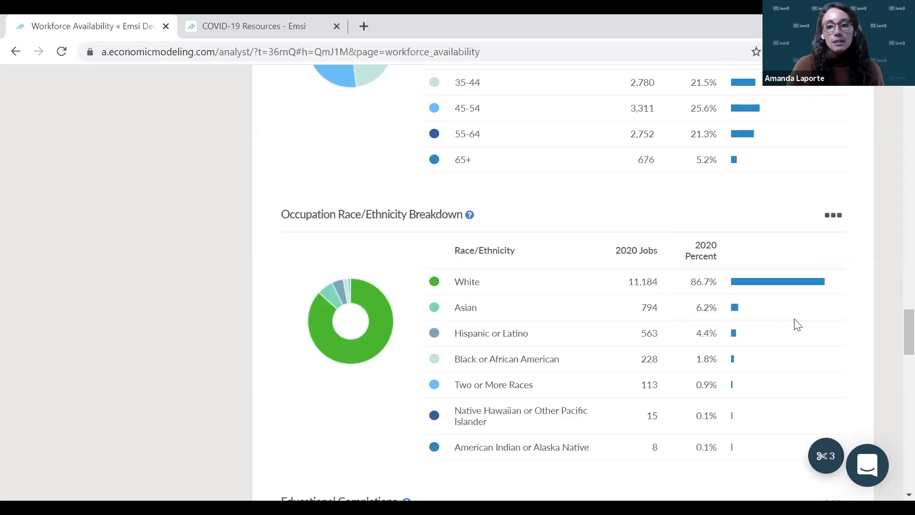
left_click(795, 446)
left_click(742, 364)
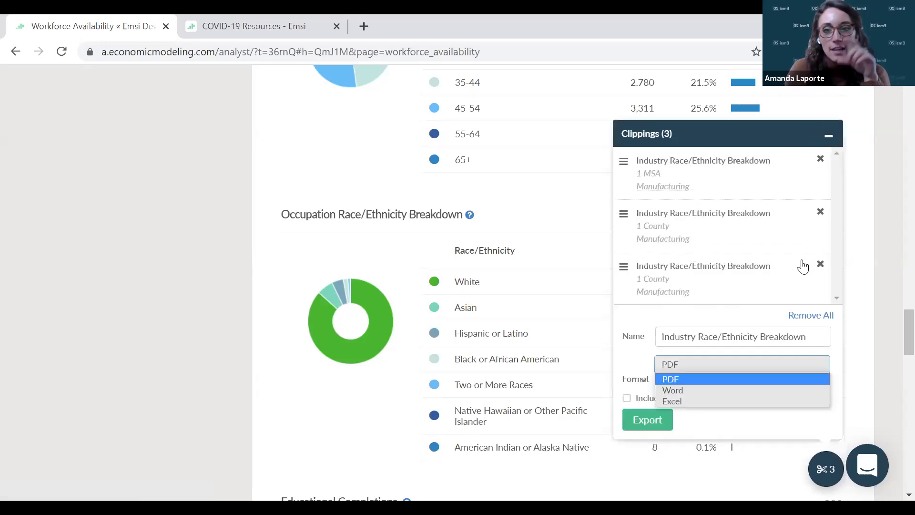
left_click(828, 136)
left_click(833, 215)
left_click(744, 294)
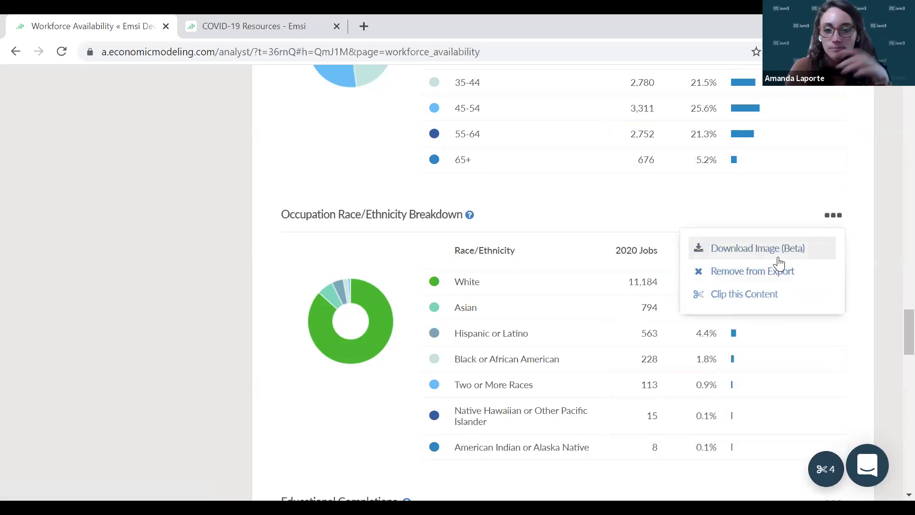
left_click(833, 218)
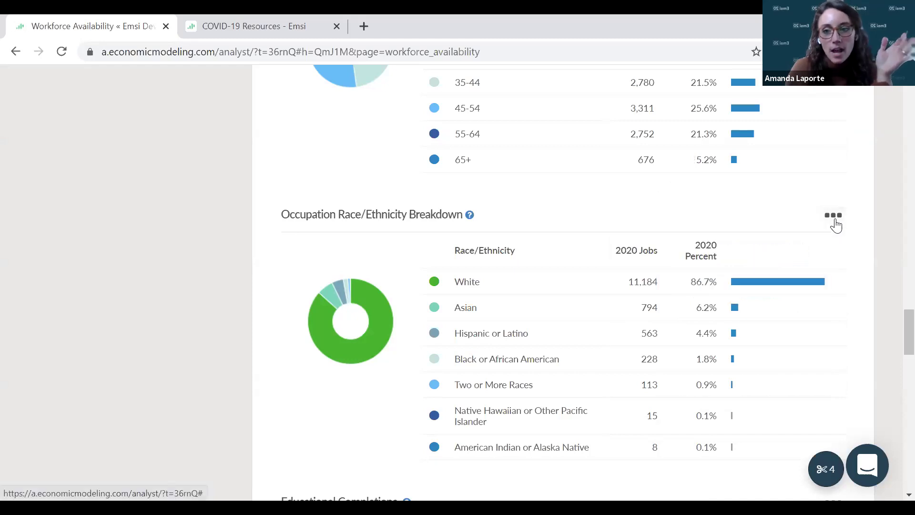
Step: View the export options for the whole Workforce Availability report without exporting it
scroll(833, 224, "up", 2)
scroll(835, 225, "up", 4)
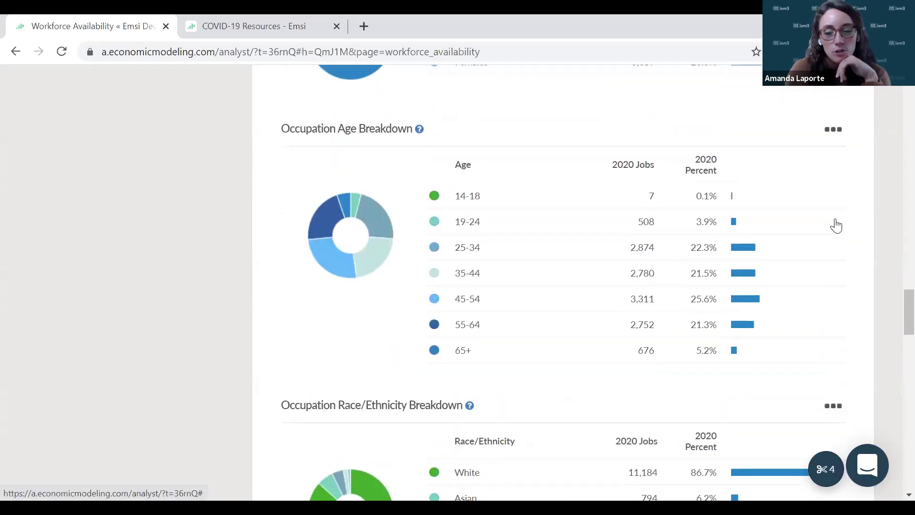
scroll(892, 296, "up", 20)
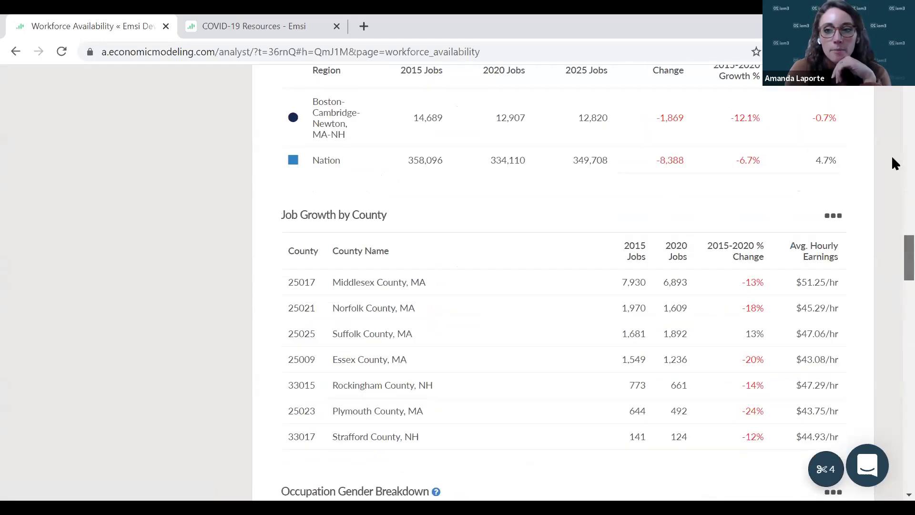
scroll(816, 210, "up", 15)
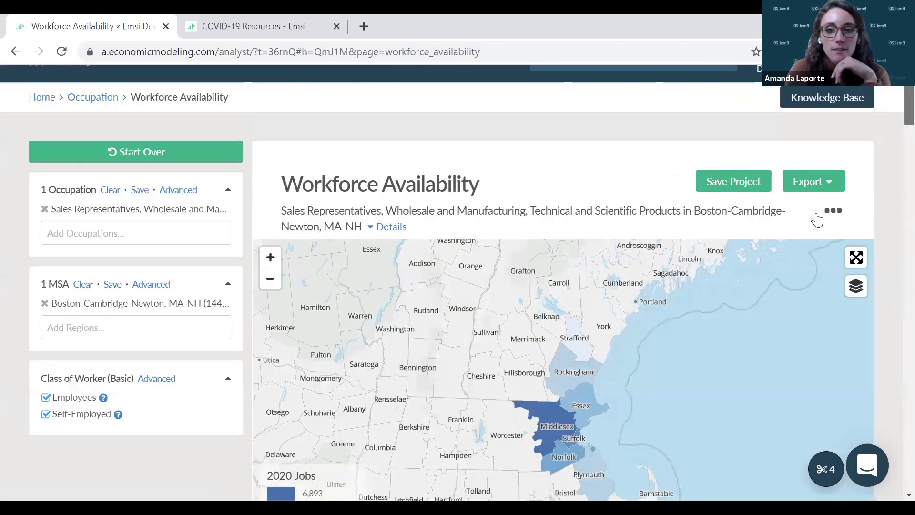
left_click(815, 213)
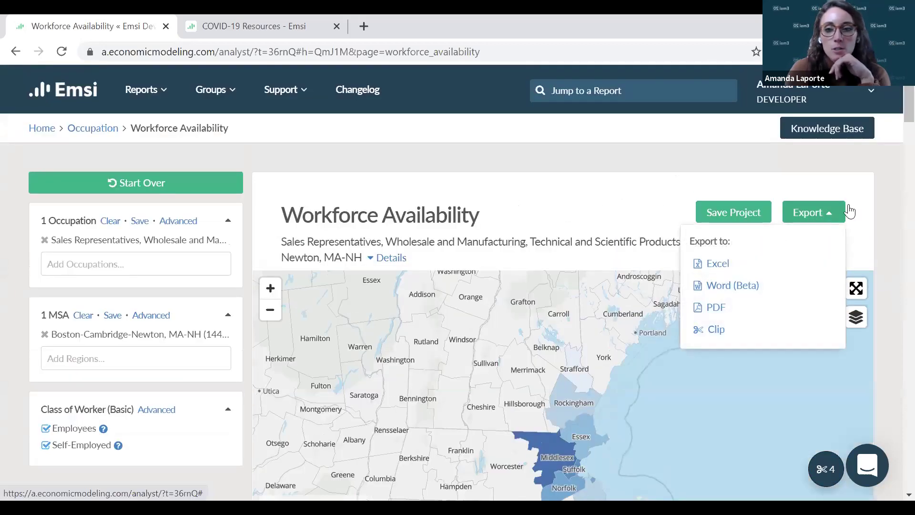
left_click(555, 188)
Step: Review the report's job map, Executive Summary and Earnings percentiles for the sales representatives occupation
scroll(185, 378, "down", 5)
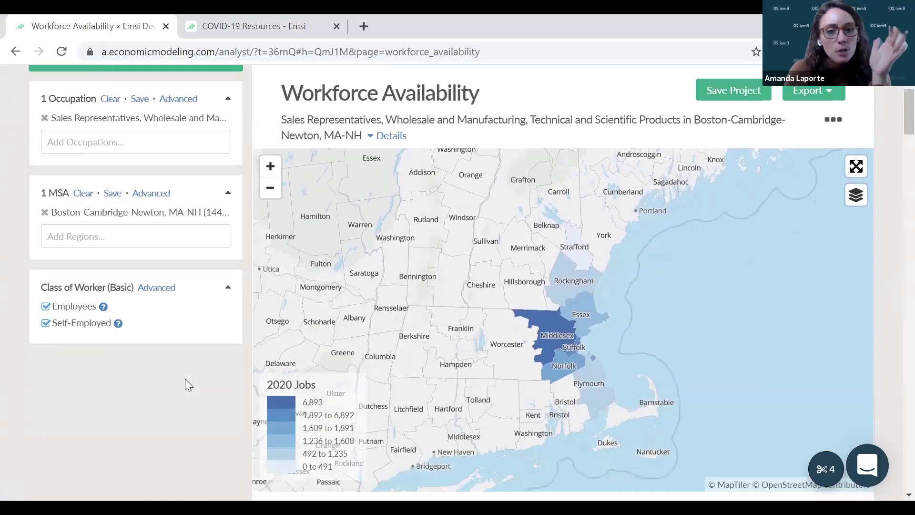
scroll(201, 329, "down", 6)
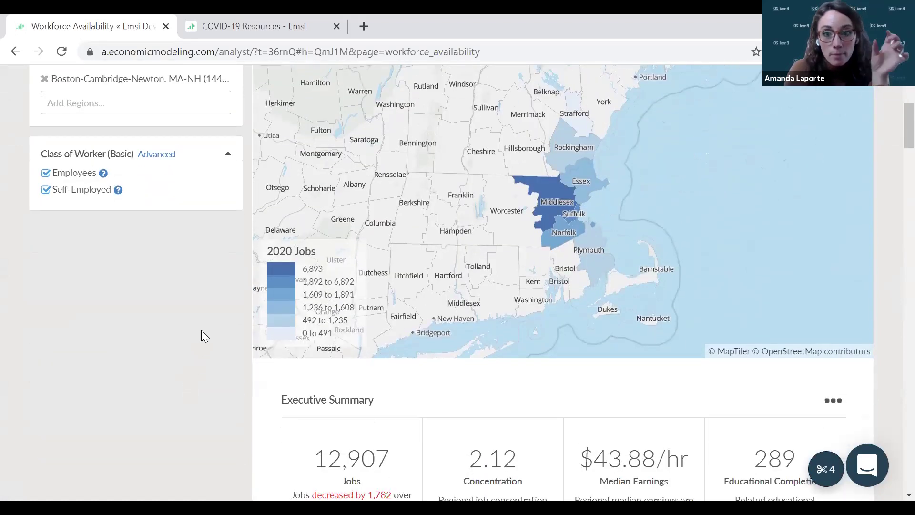
scroll(201, 320, "down", 4)
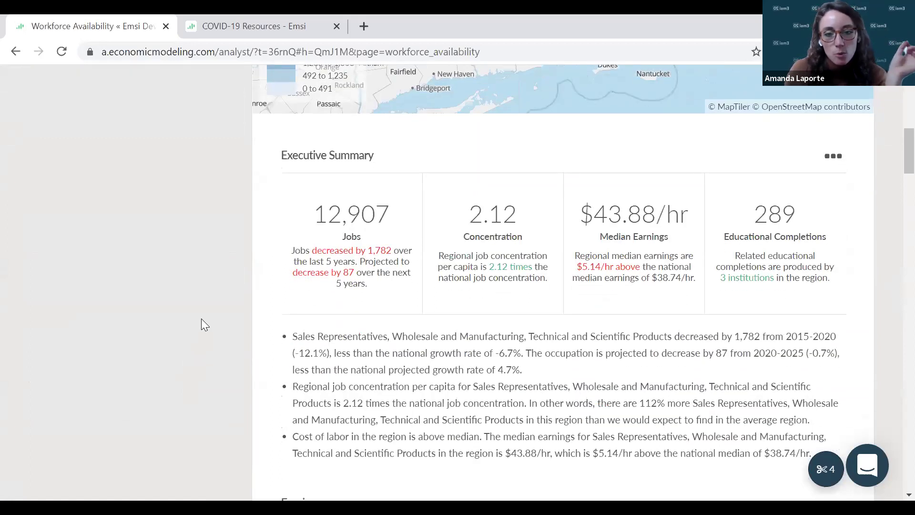
scroll(202, 320, "down", 2)
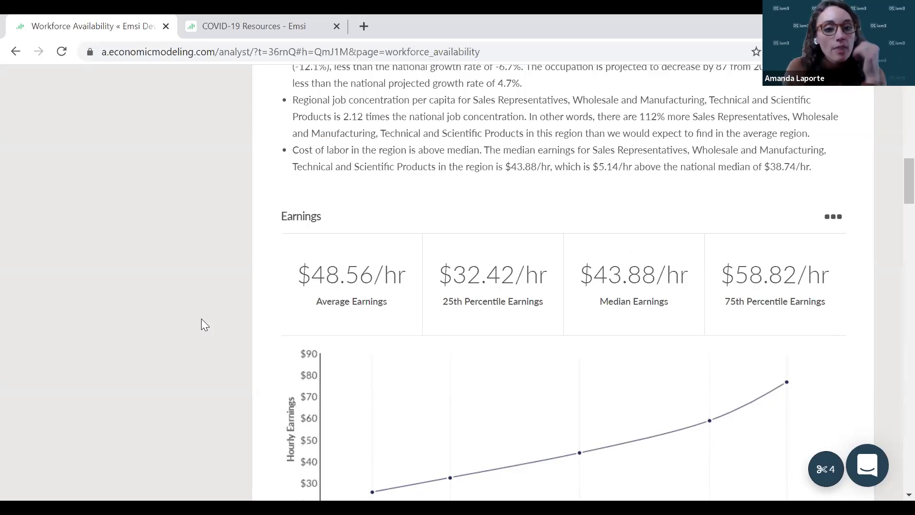
scroll(201, 319, "down", 1)
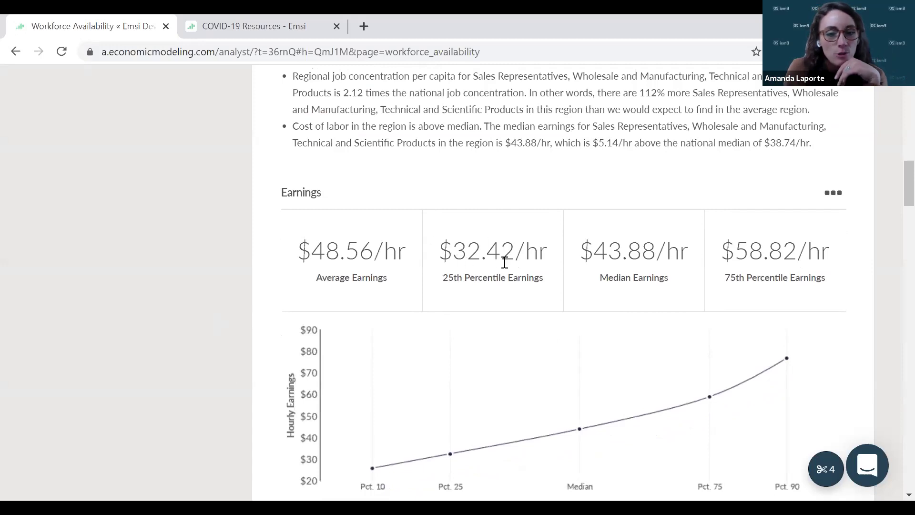
scroll(80, 400, "up", 4)
scroll(142, 329, "up", 5)
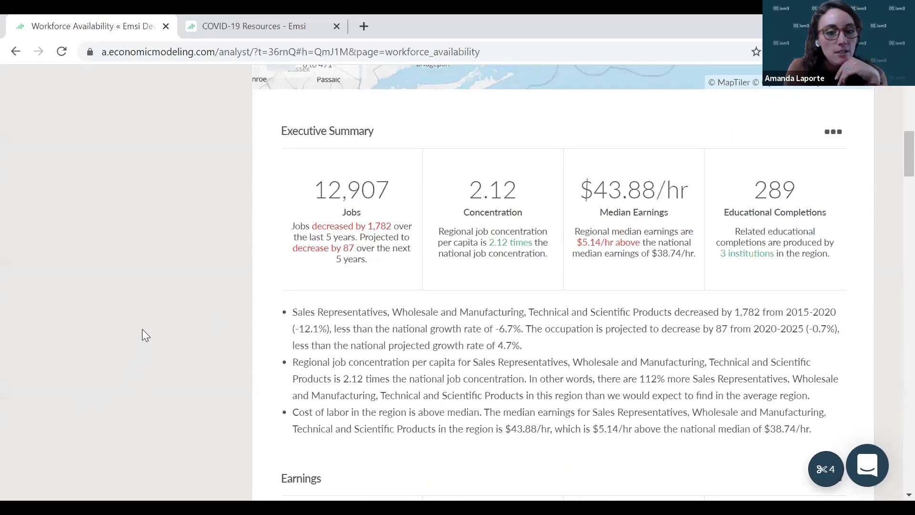
Step: Return to the list of Occupation reports and open Talent Supply by Compensation
scroll(145, 339, "up", 4)
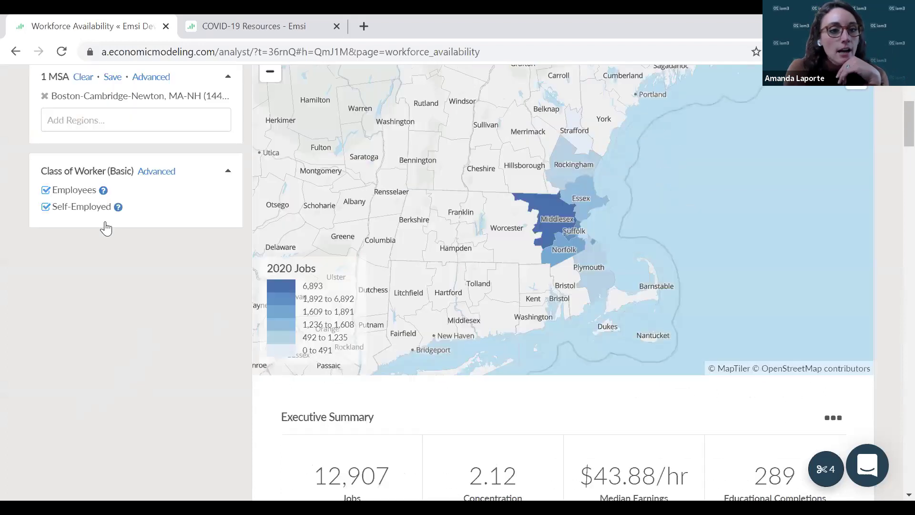
scroll(92, 127, "up", 5)
left_click(83, 129)
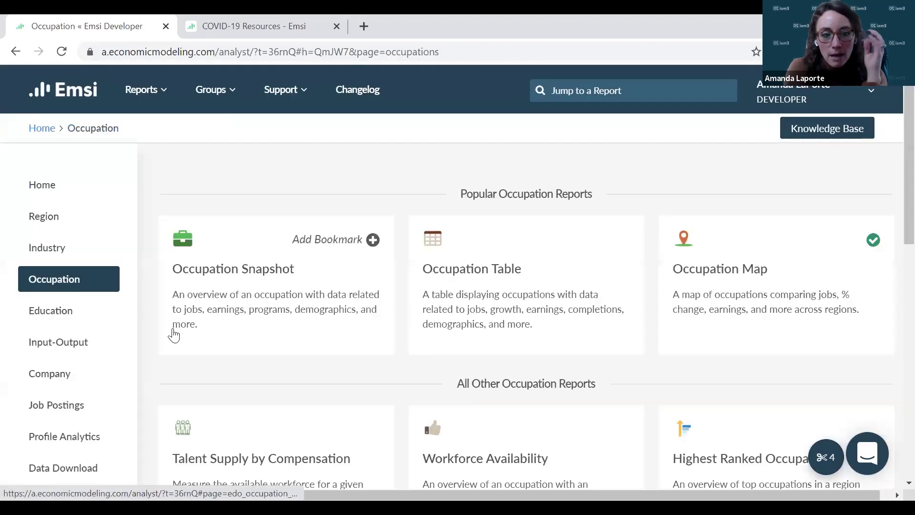
scroll(164, 357, "down", 3)
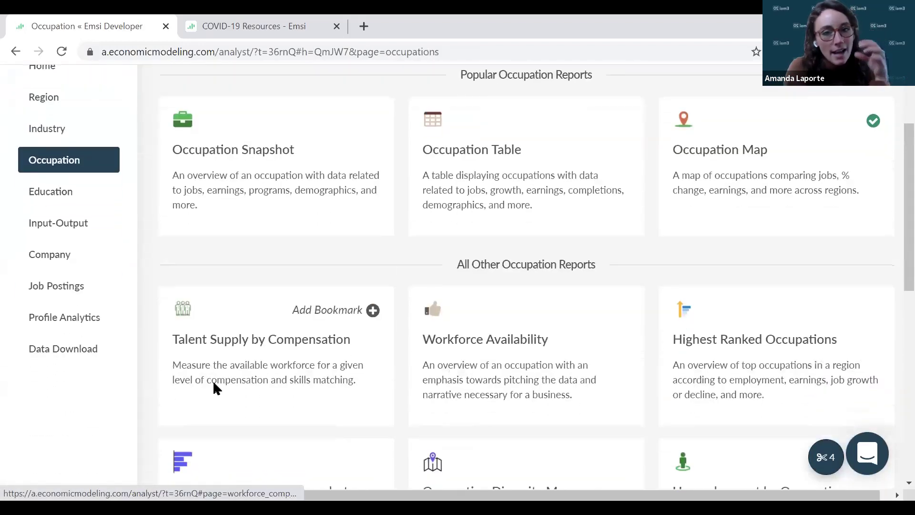
left_click(214, 389)
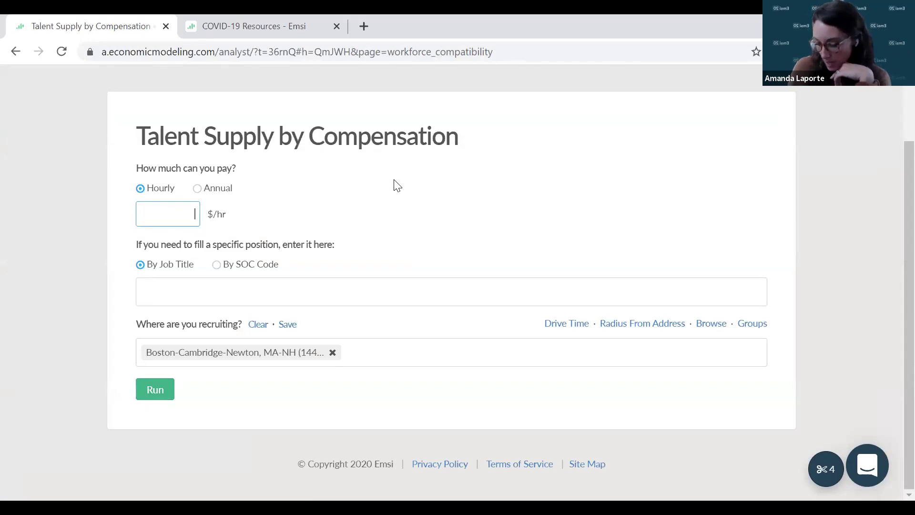
Step: Run the report with pay of 32 $/hr and the position specified by SOC code instead of job title
type("32")
left_click(275, 285)
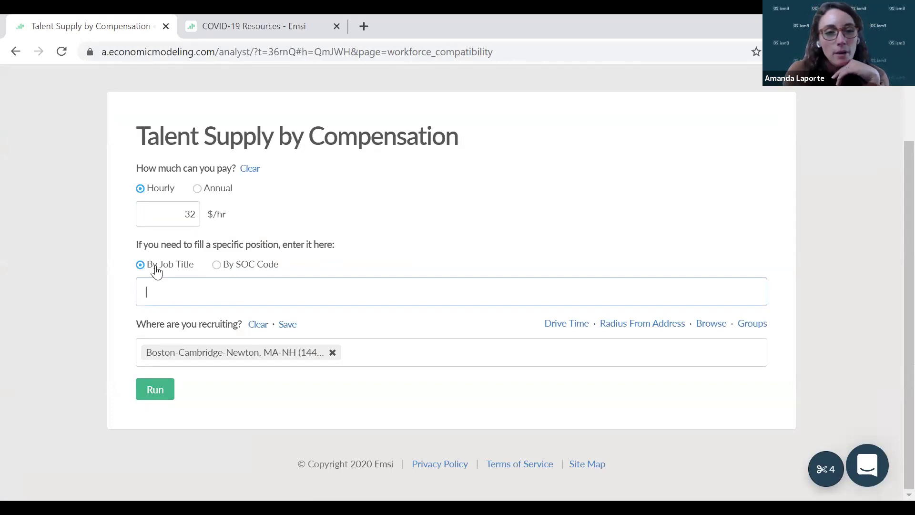
left_click(235, 266)
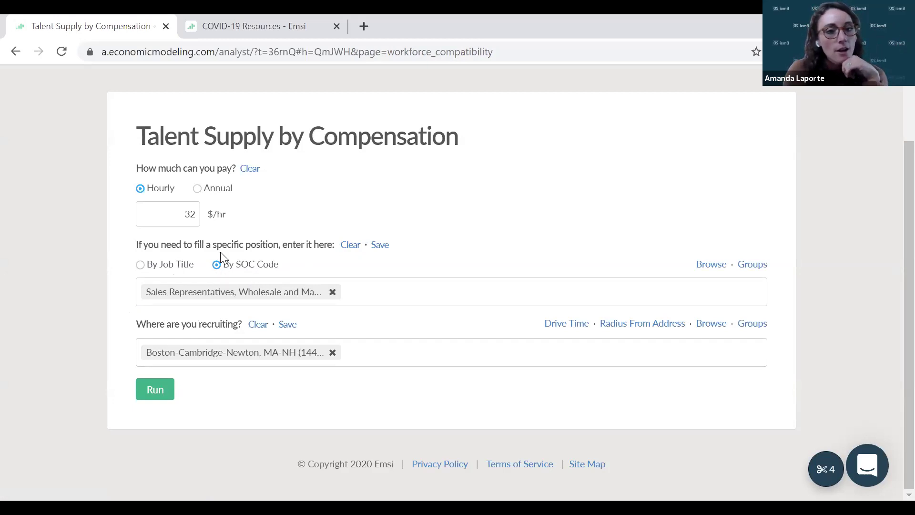
left_click(164, 387)
Step: Examine the Executive Summary's workforce availability by skillset match, from Any Skillset down to Exact Match
scroll(17, 381, "down", 4)
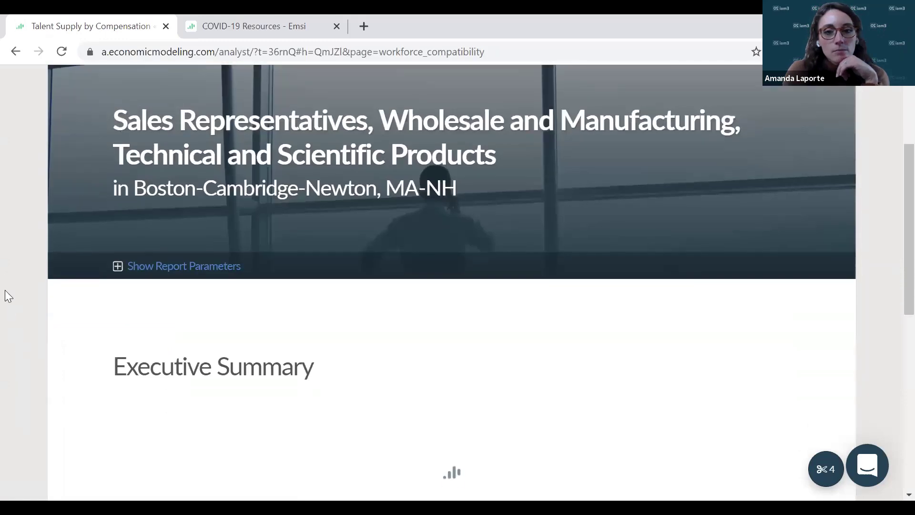
scroll(54, 305, "down", 3)
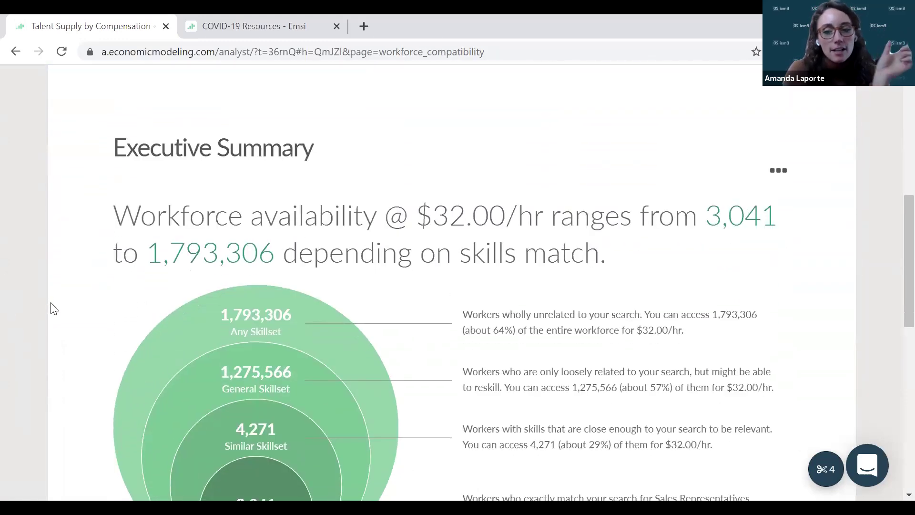
scroll(53, 308, "down", 2)
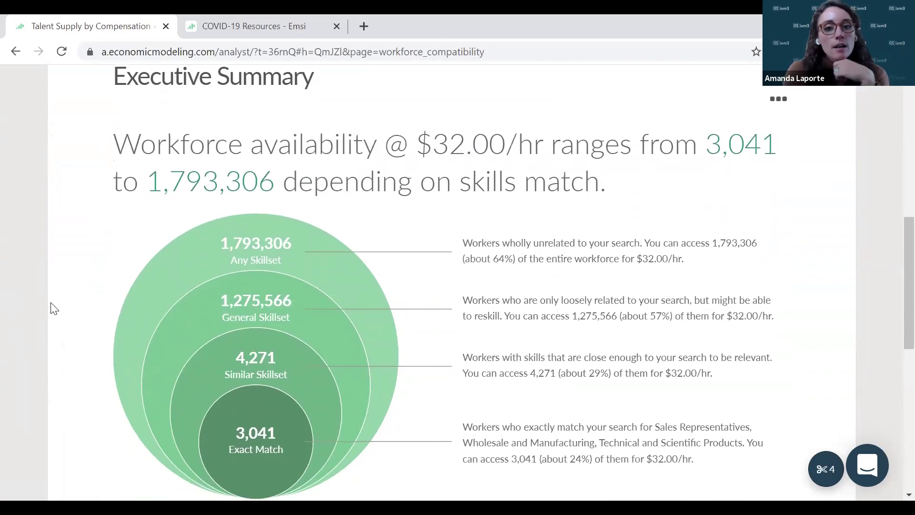
scroll(54, 309, "down", 1)
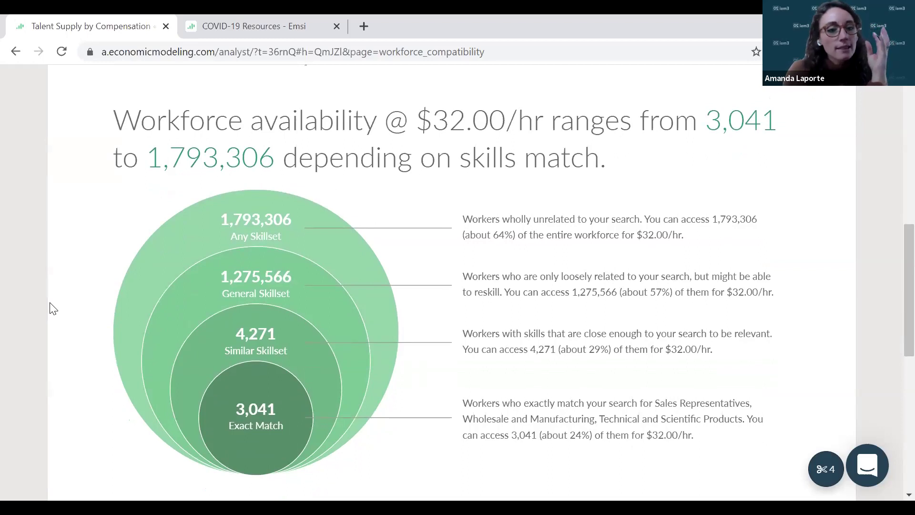
scroll(53, 308, "down", 1)
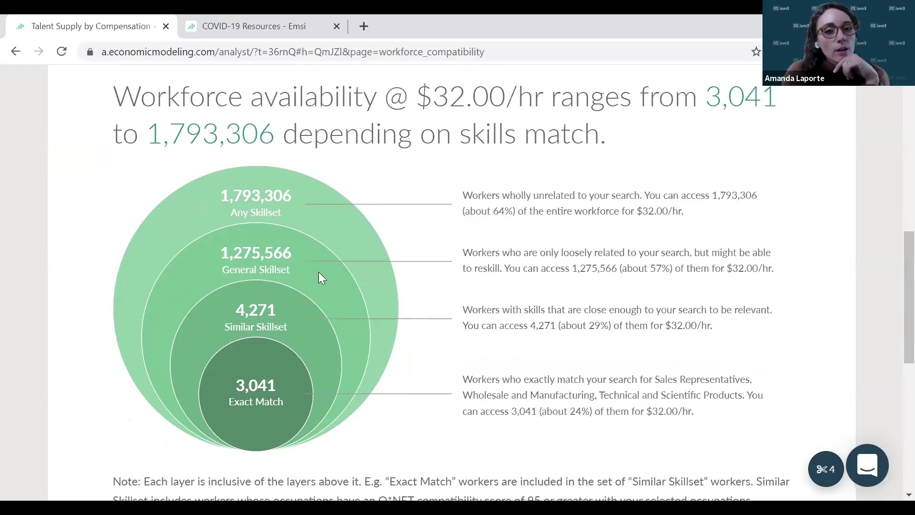
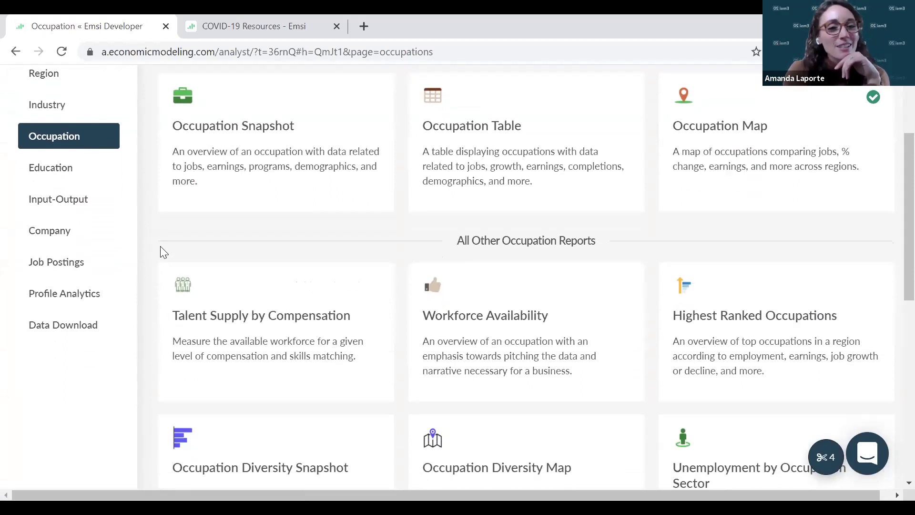
Step: Browse the All Other Occupation Reports section of the Occupation report list
scroll(158, 248, "down", 2)
scroll(141, 263, "down", 1)
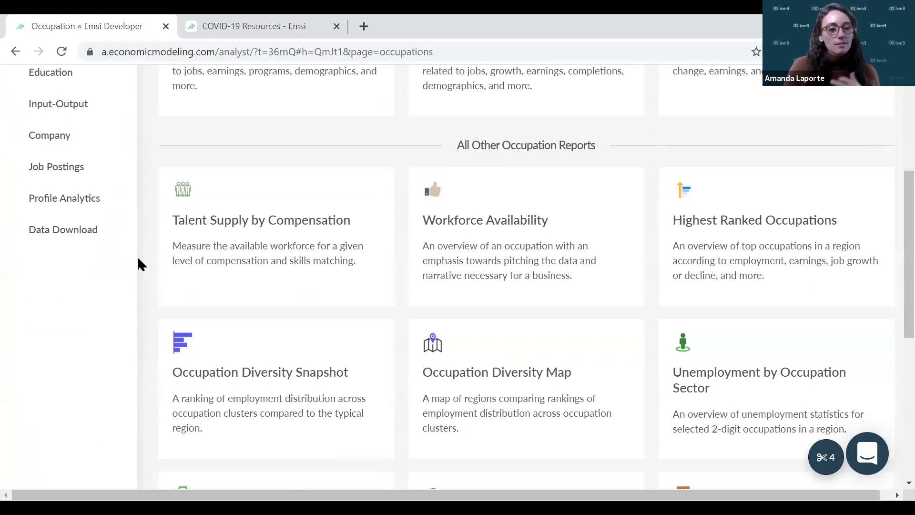
scroll(141, 340, "down", 3)
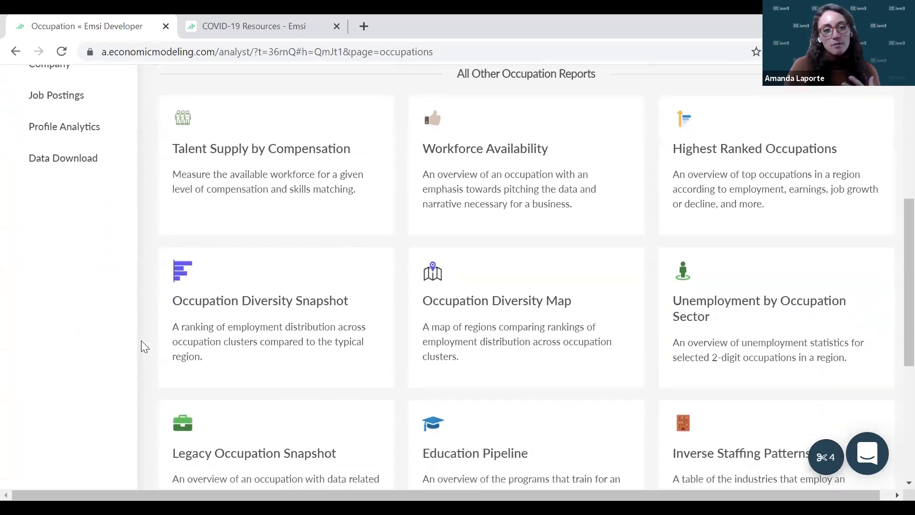
Step: Open the Skills Transferability report from the All Other Occupation Reports section
scroll(141, 340, "down", 1)
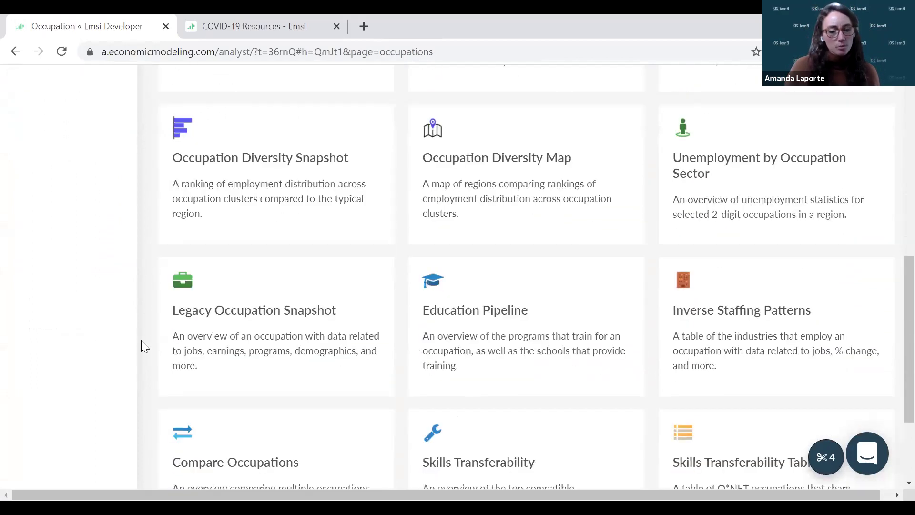
scroll(140, 340, "down", 1)
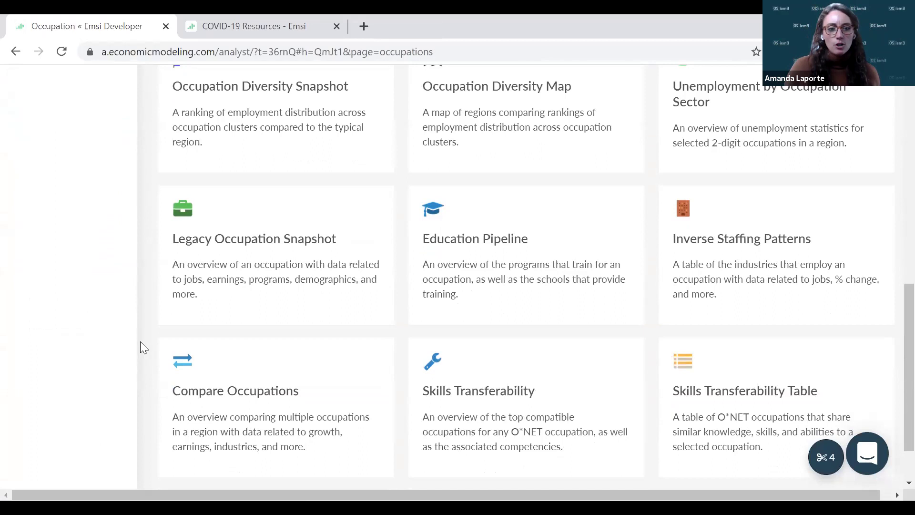
scroll(140, 341, "down", 1)
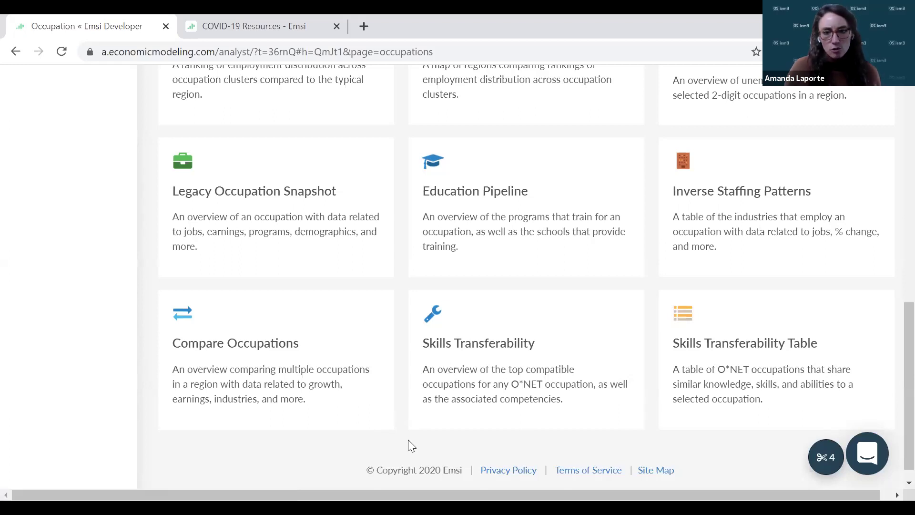
left_click(492, 414)
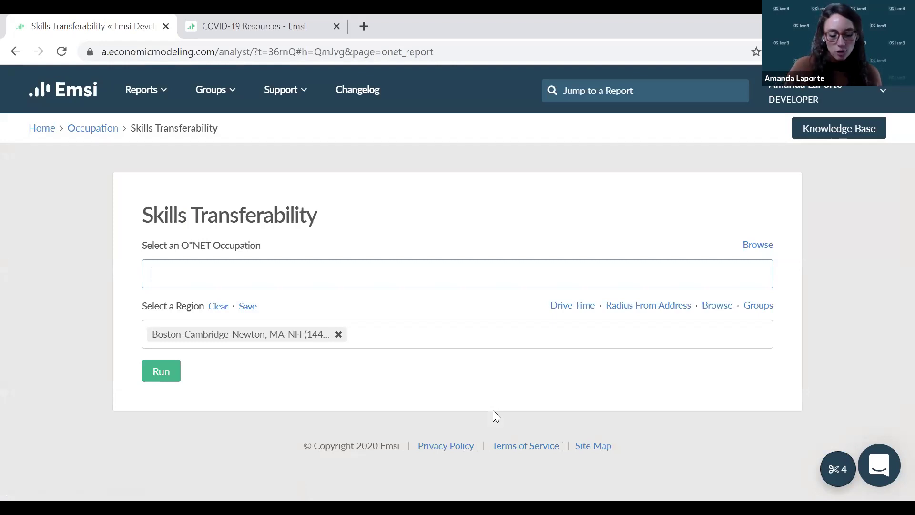
Step: Run the report for the O*NET occupation Flight Attendants, replacing the region with Atlanta-Sandy Springs-Alpharetta, GA
type("flight")
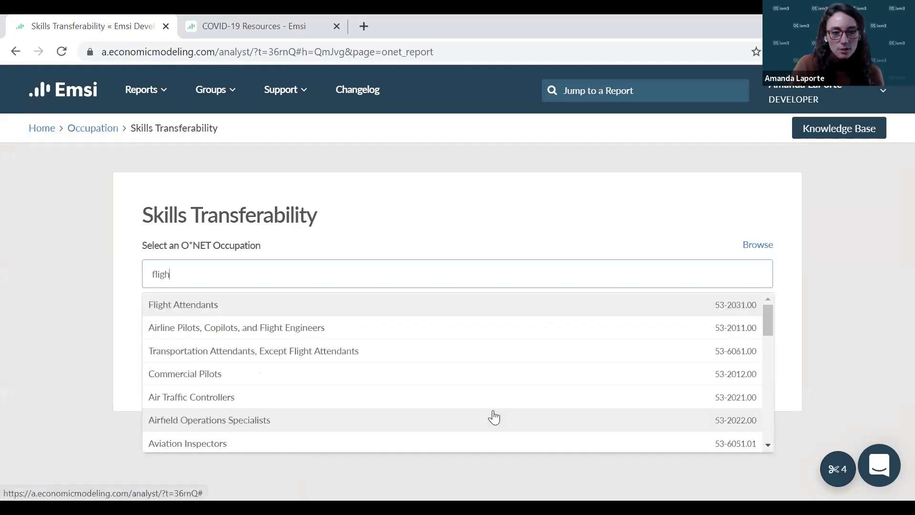
left_click(465, 310)
left_click(338, 334)
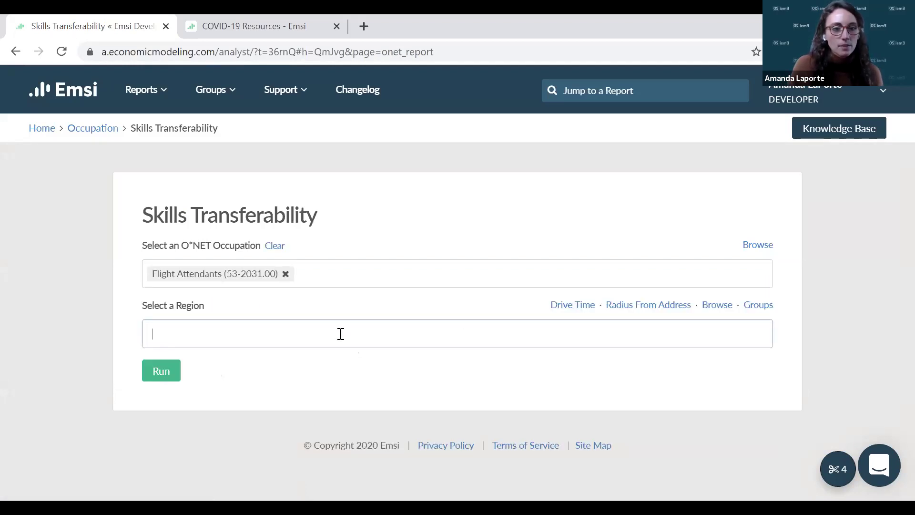
type("atl")
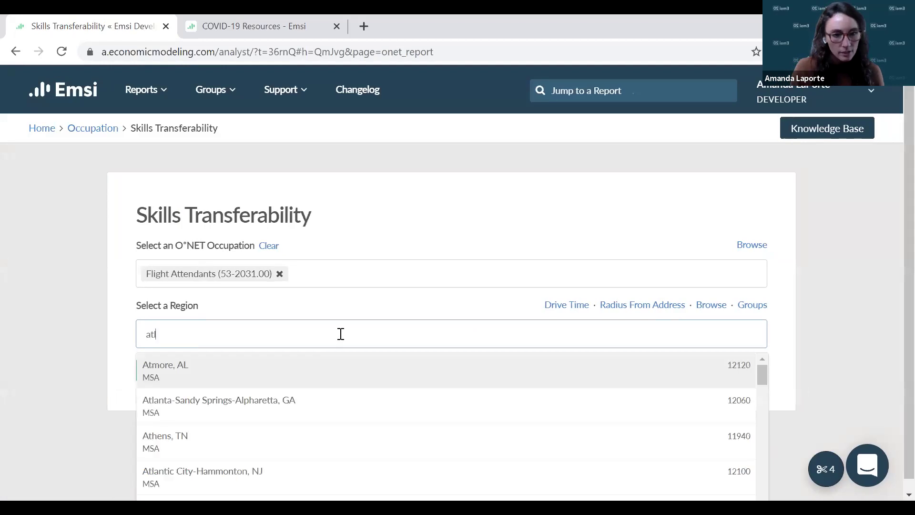
left_click(330, 364)
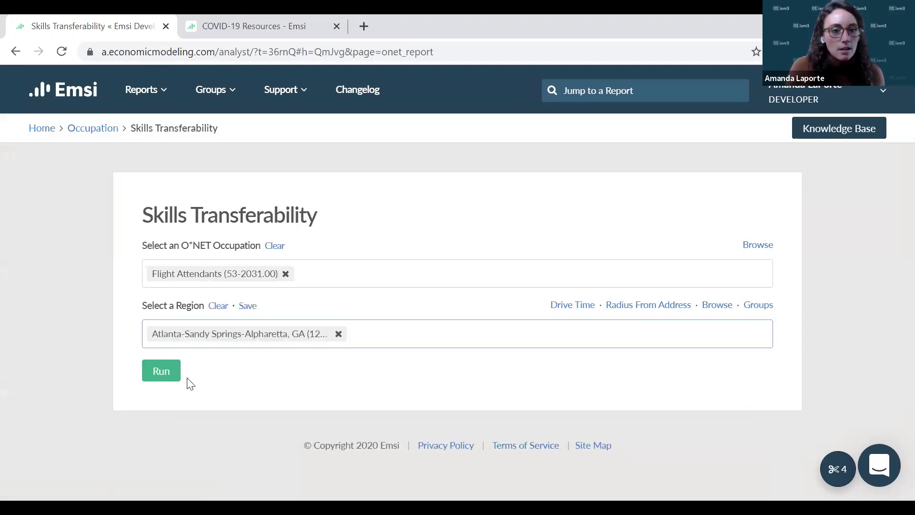
left_click(160, 377)
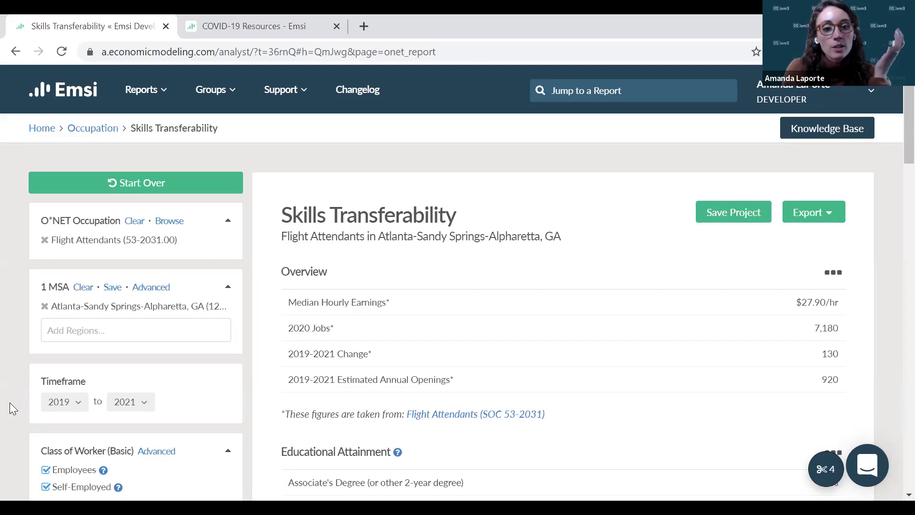
Step: Examine the Overview figures and the Educational Attainment breakdown for flight attendants in Atlanta
scroll(9, 402, "down", 1)
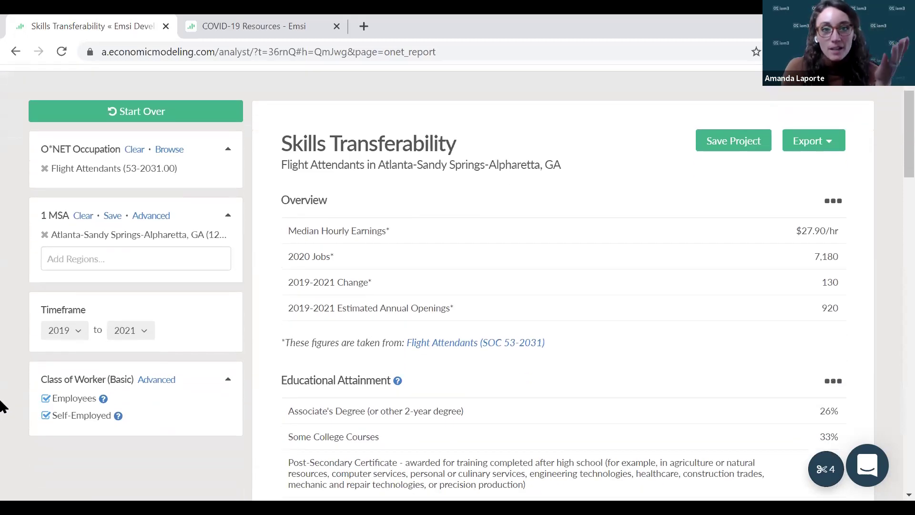
scroll(3, 407, "down", 1)
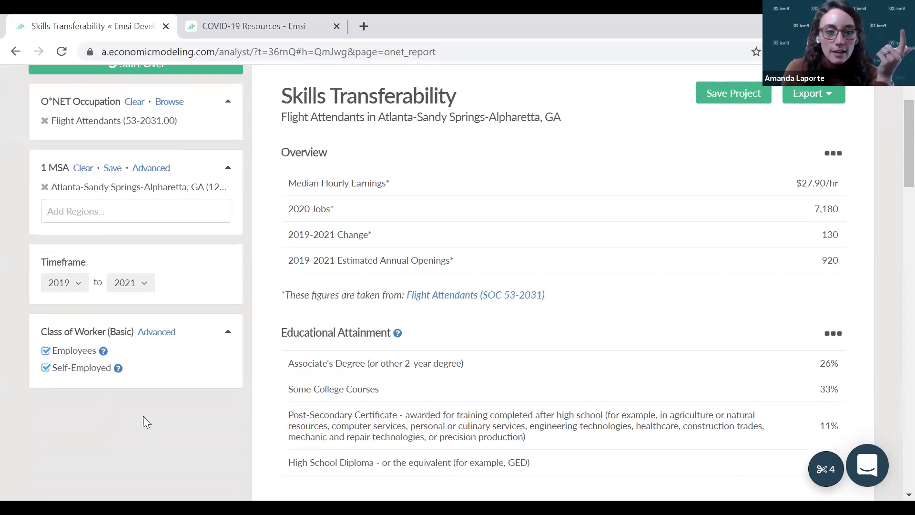
scroll(143, 438, "up", 1)
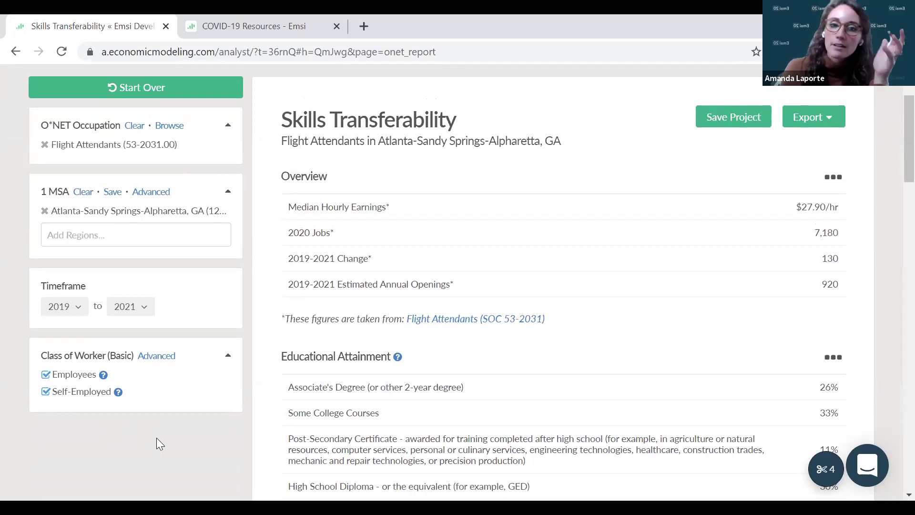
scroll(157, 439, "up", 1)
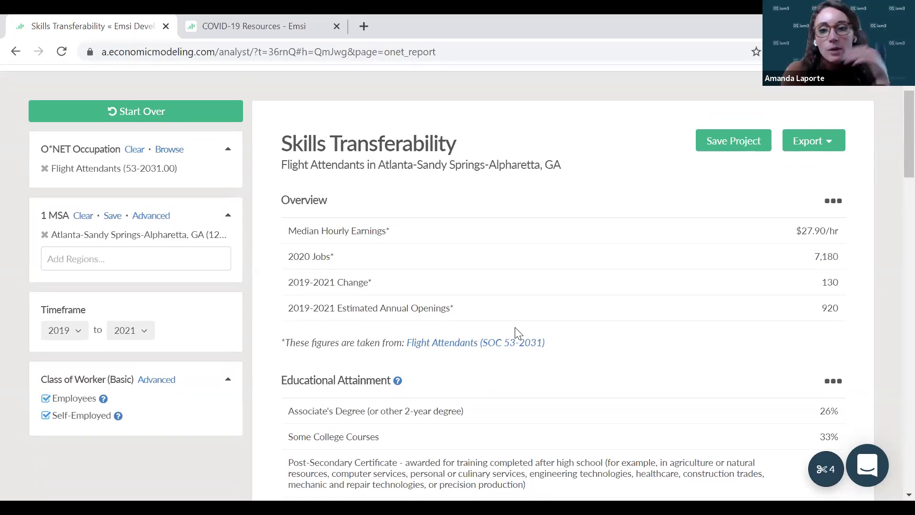
scroll(507, 328, "down", 1)
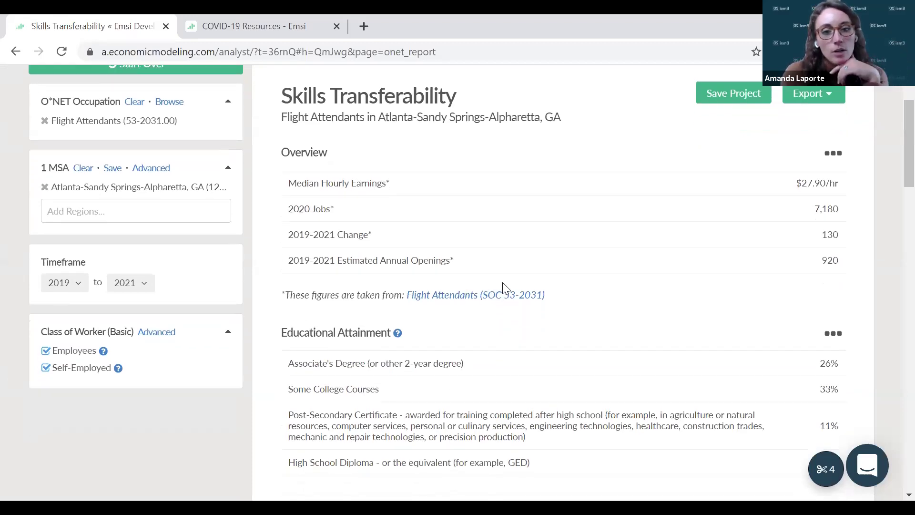
scroll(410, 367, "down", 1)
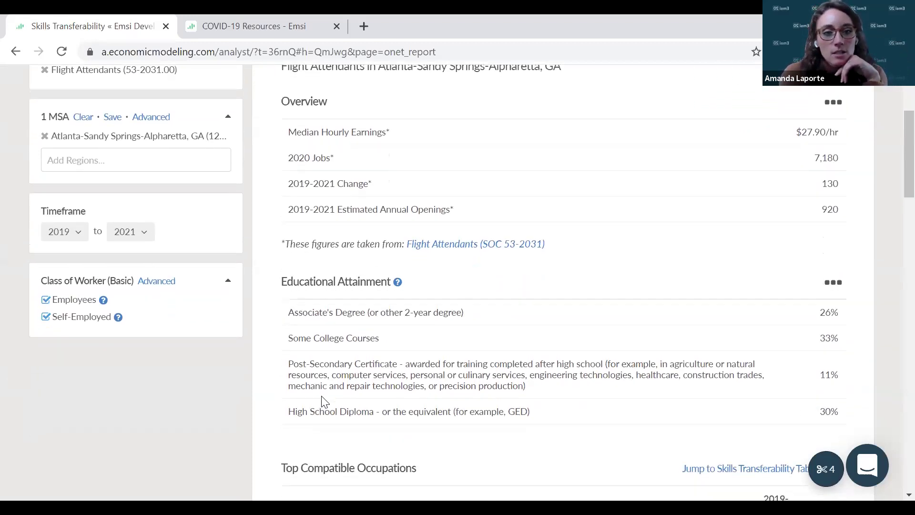
scroll(324, 401, "down", 1)
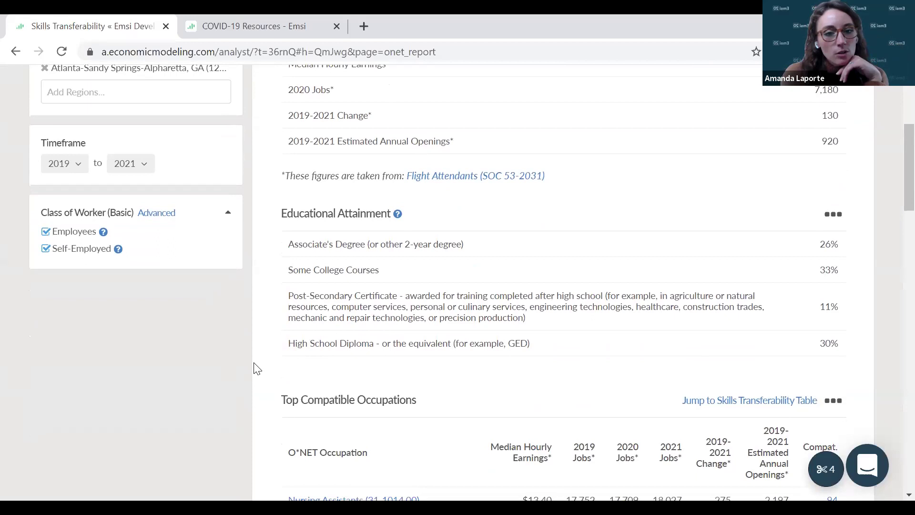
Step: Review the Top Compatible Occupations and open the knowledge, skills and abilities comparison with Childcare Workers through its compatibility index
scroll(257, 369, "down", 2)
scroll(241, 355, "down", 1)
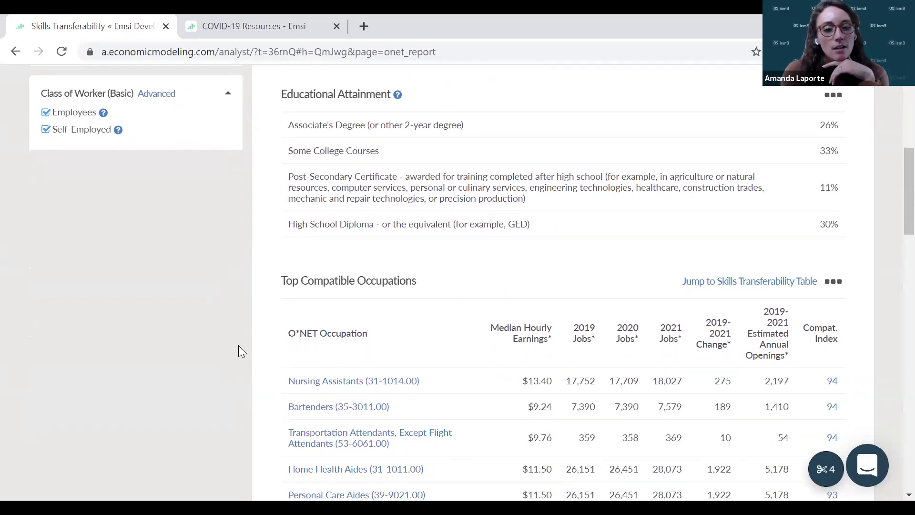
scroll(242, 353, "down", 2)
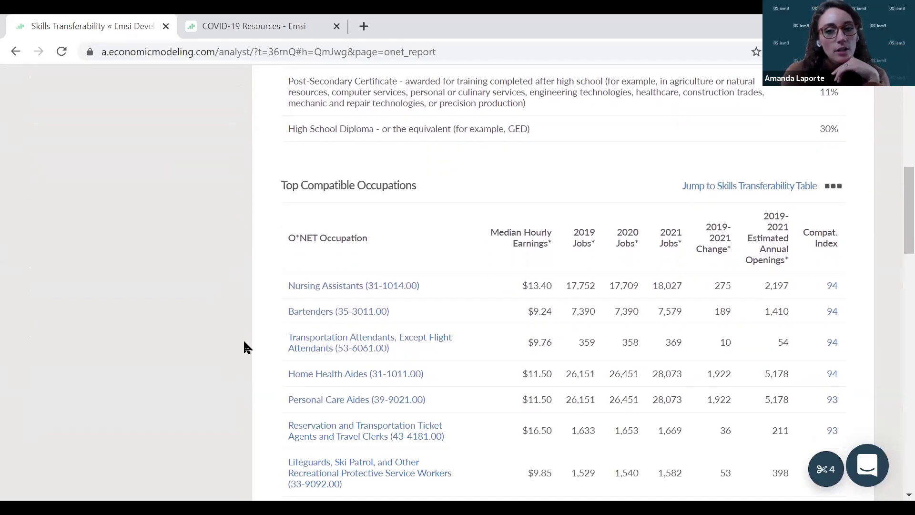
scroll(247, 347, "down", 1)
scroll(218, 340, "down", 1)
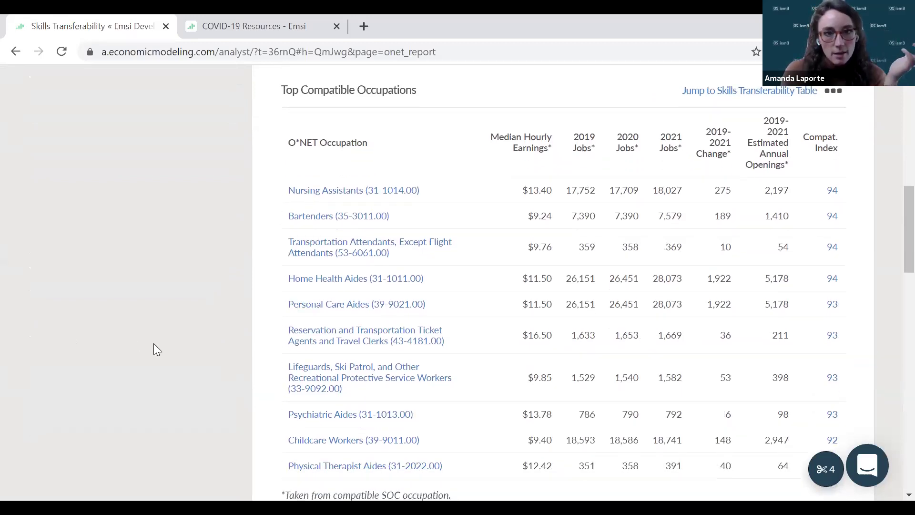
scroll(153, 343, "down", 1)
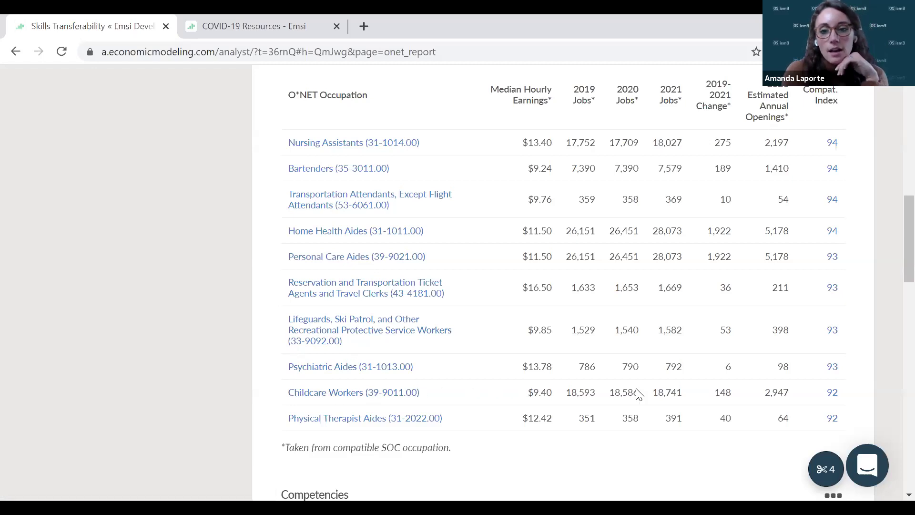
left_click(833, 393)
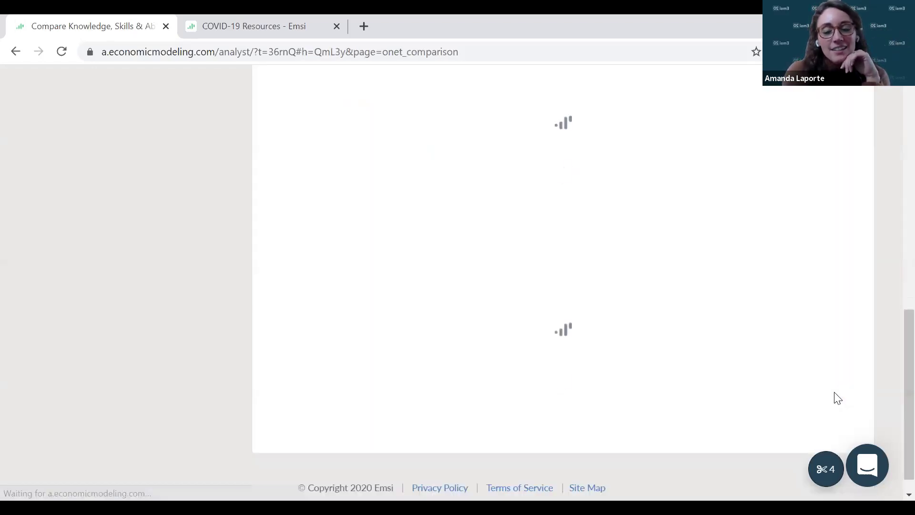
Step: Examine the source and target occupations and compare their Education Levels in the chart and table
scroll(268, 299, "up", 4)
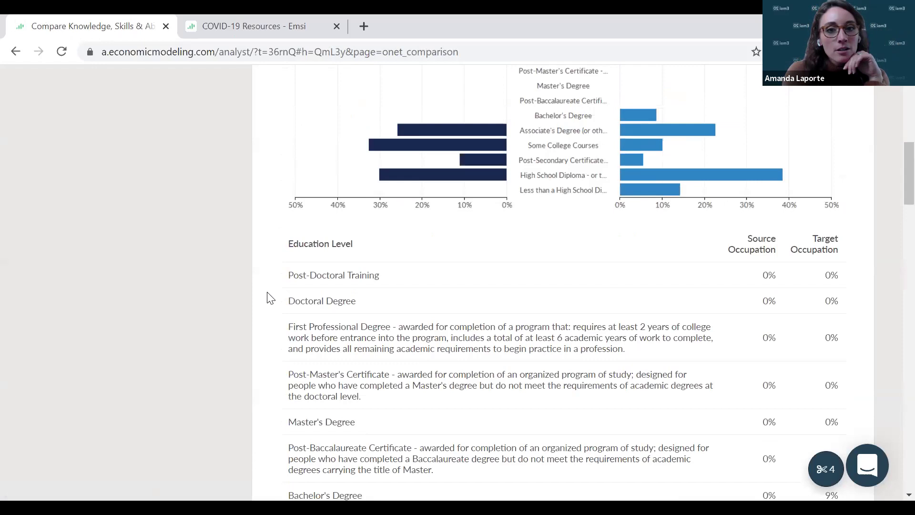
scroll(270, 298, "up", 8)
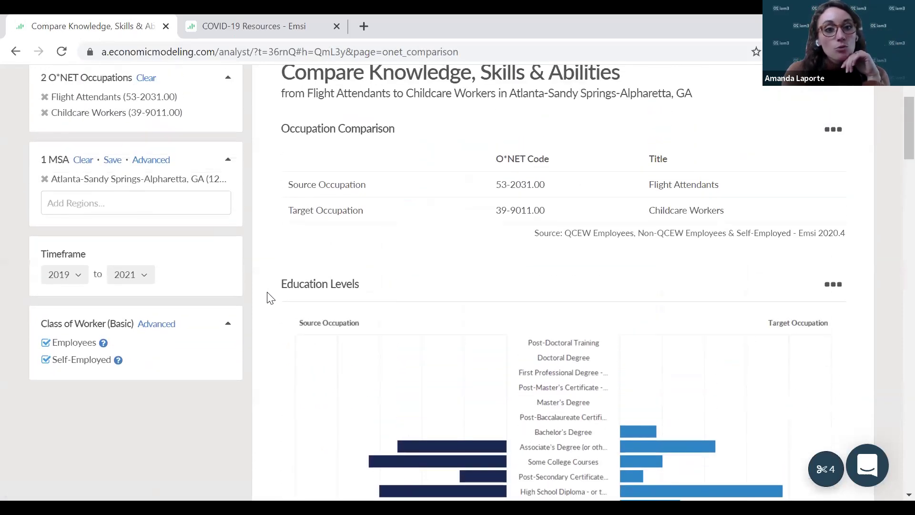
scroll(271, 298, "up", 2)
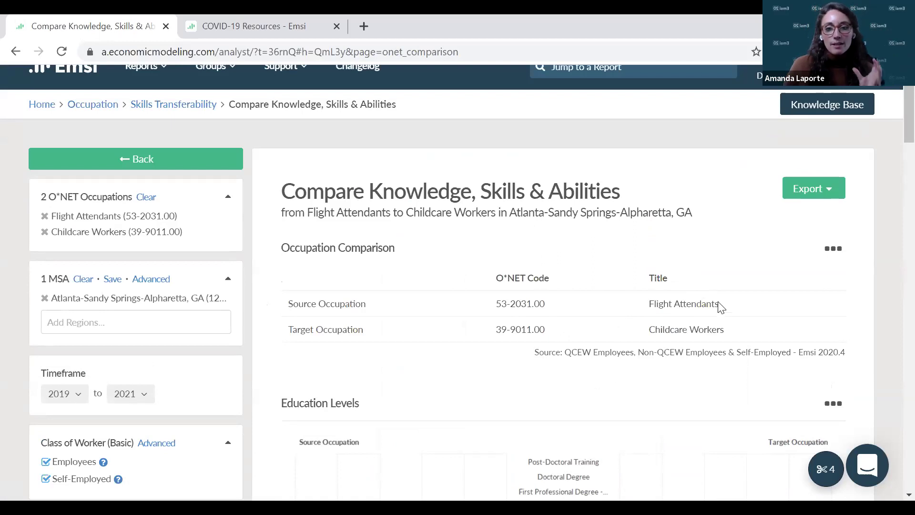
left_click_drag(721, 305, 734, 332)
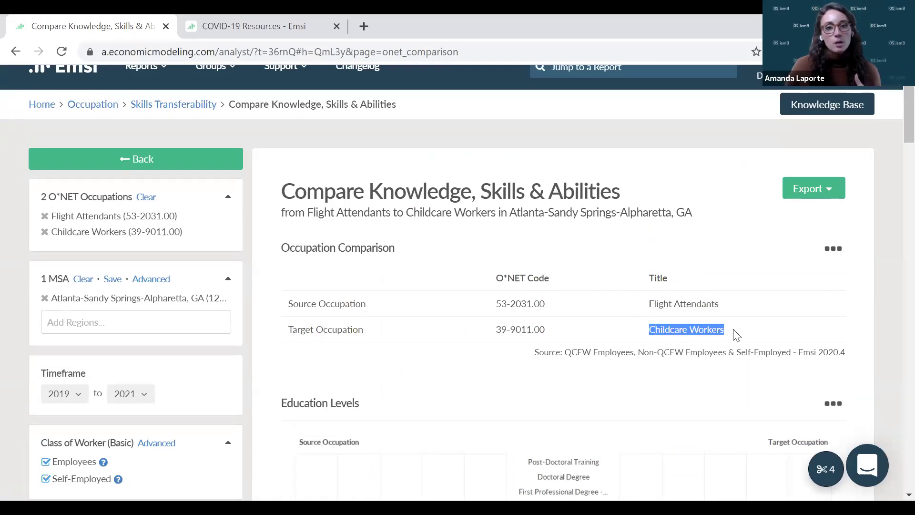
scroll(763, 350, "down", 2)
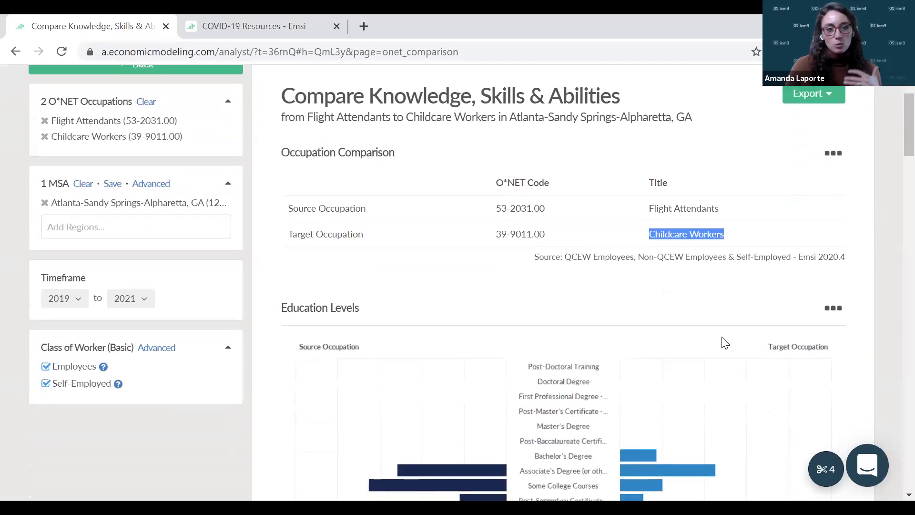
scroll(725, 343, "down", 2)
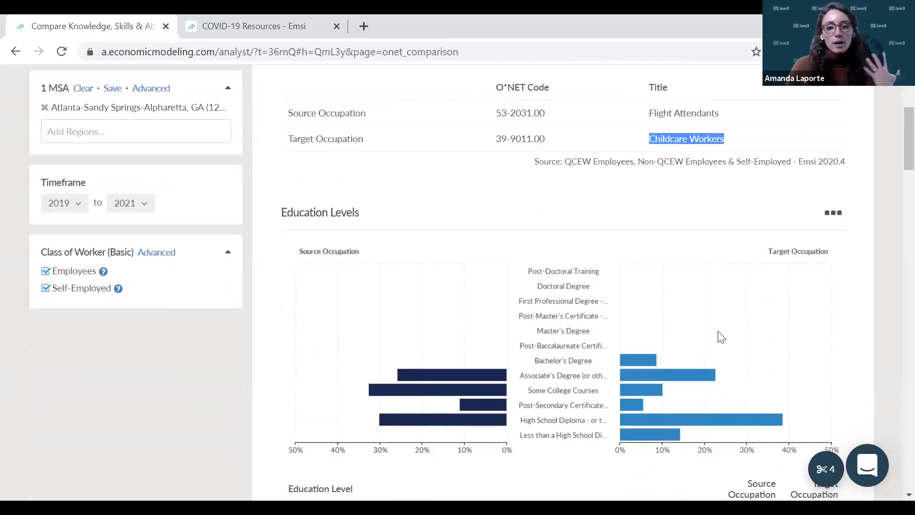
scroll(717, 337, "down", 1)
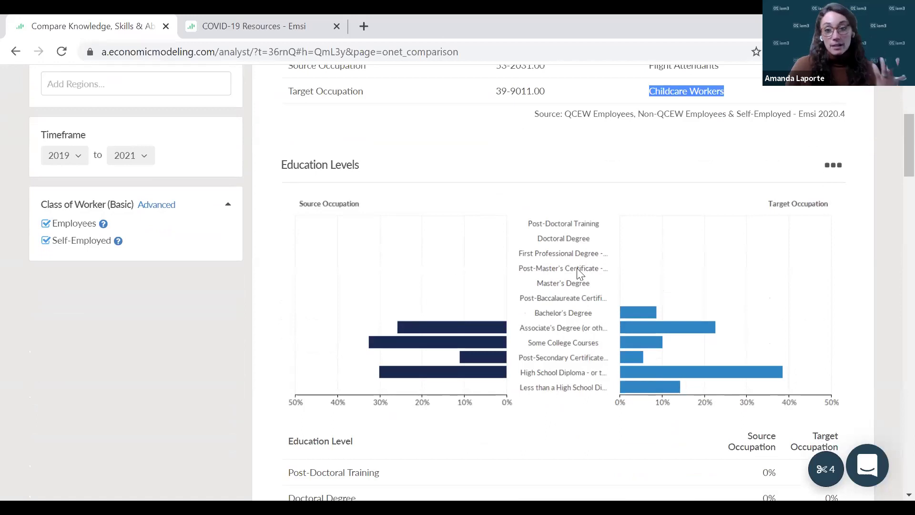
scroll(544, 342, "down", 2)
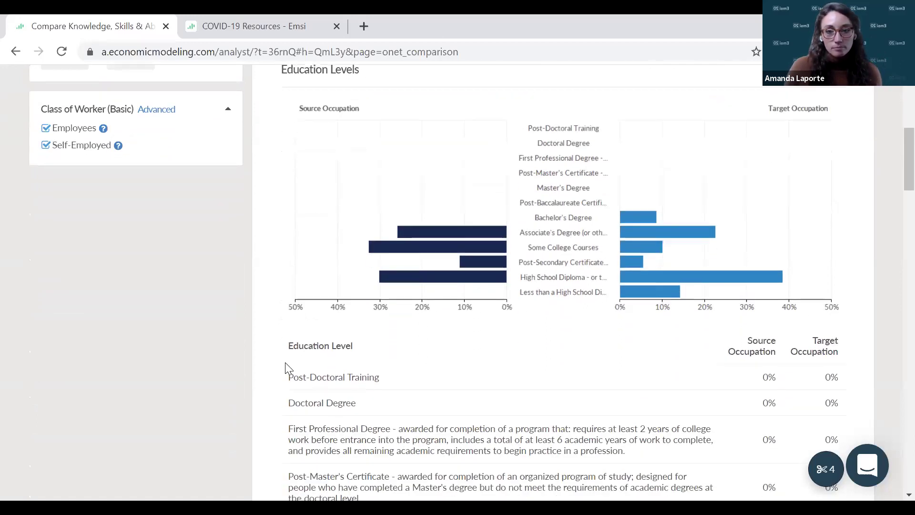
scroll(285, 363, "down", 3)
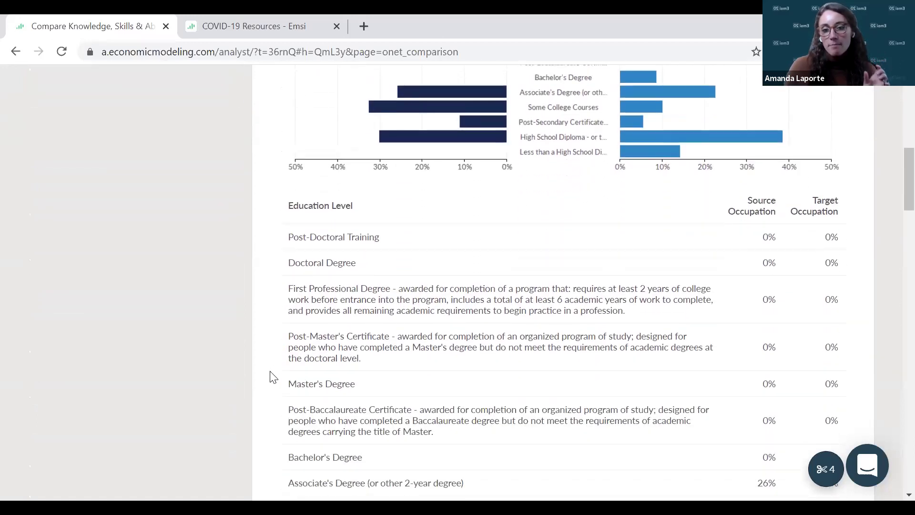
scroll(272, 377, "down", 3)
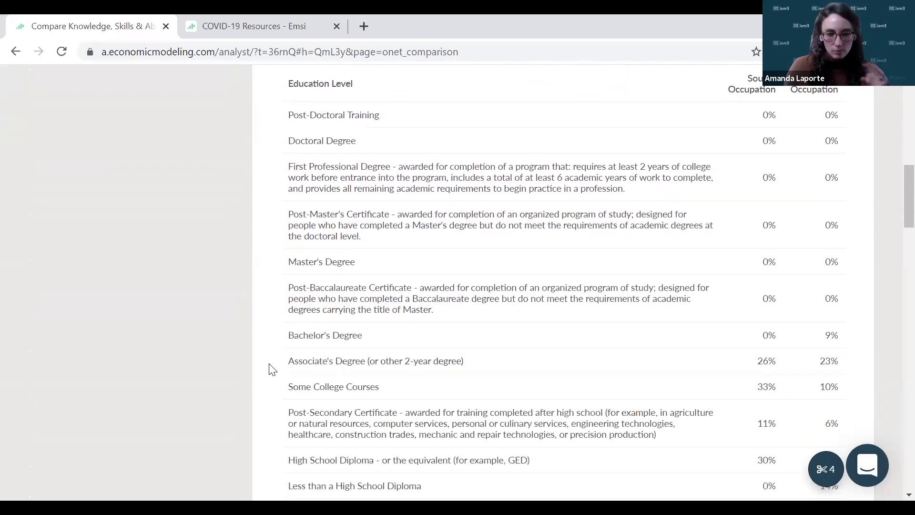
Step: Review the Wages comparison and switch the Competency Requirements chart from Knowledge to Skills
scroll(267, 370, "down", 4)
scroll(263, 367, "down", 5)
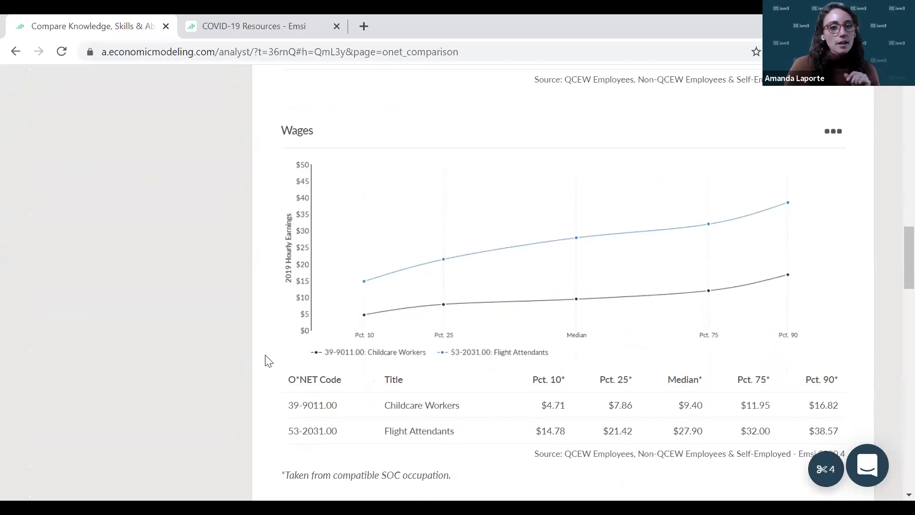
scroll(267, 361, "down", 4)
scroll(264, 361, "down", 4)
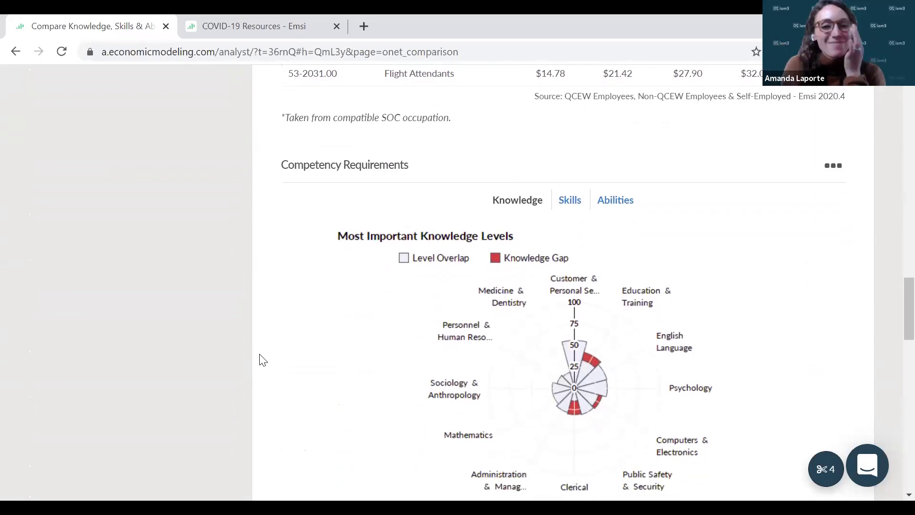
scroll(574, 300, "down", 1)
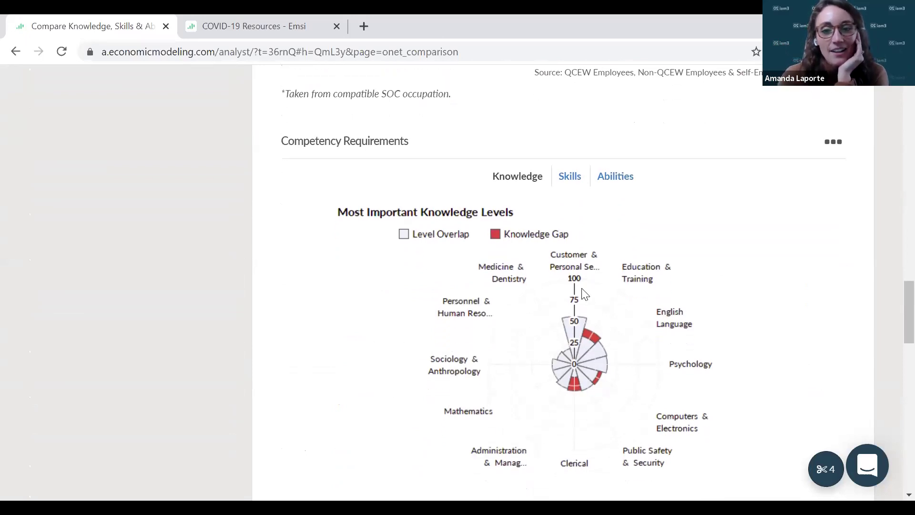
left_click(571, 178)
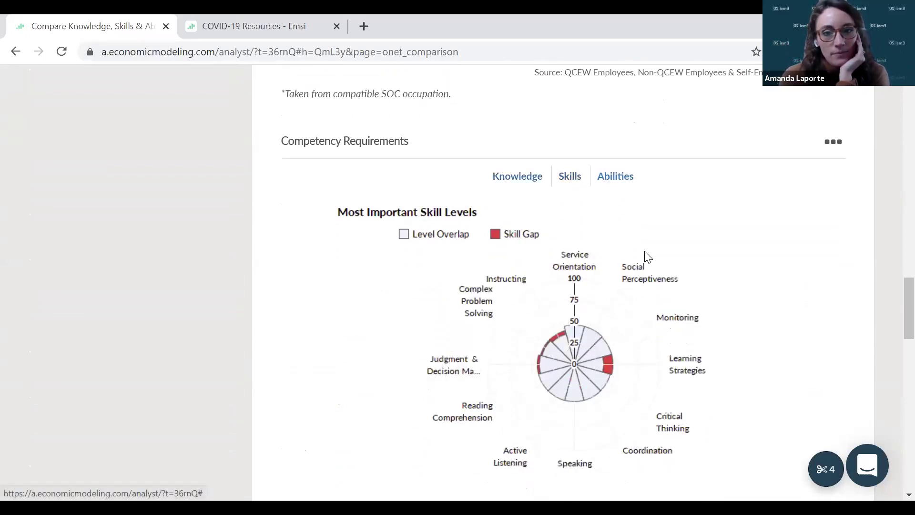
Step: Examine the Most Important Skill Levels chart and the start of its skill gap table
scroll(694, 274, "down", 1)
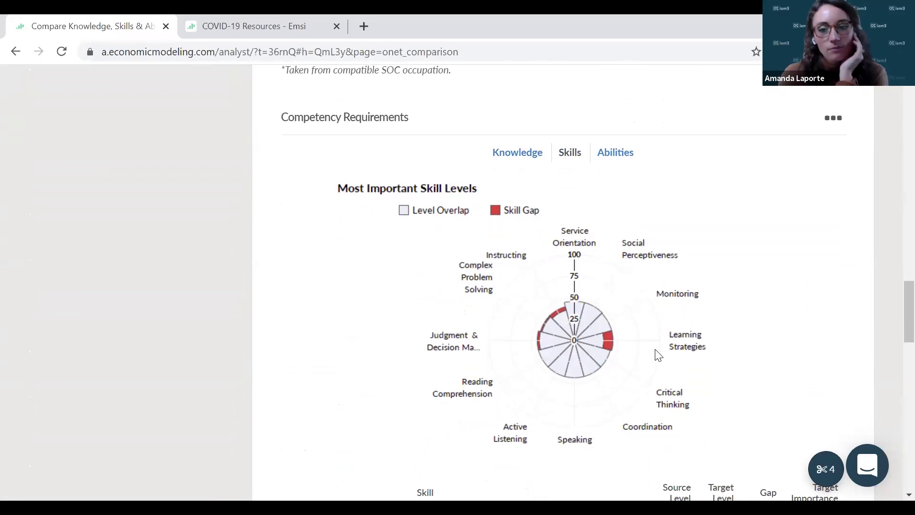
scroll(688, 338, "down", 1)
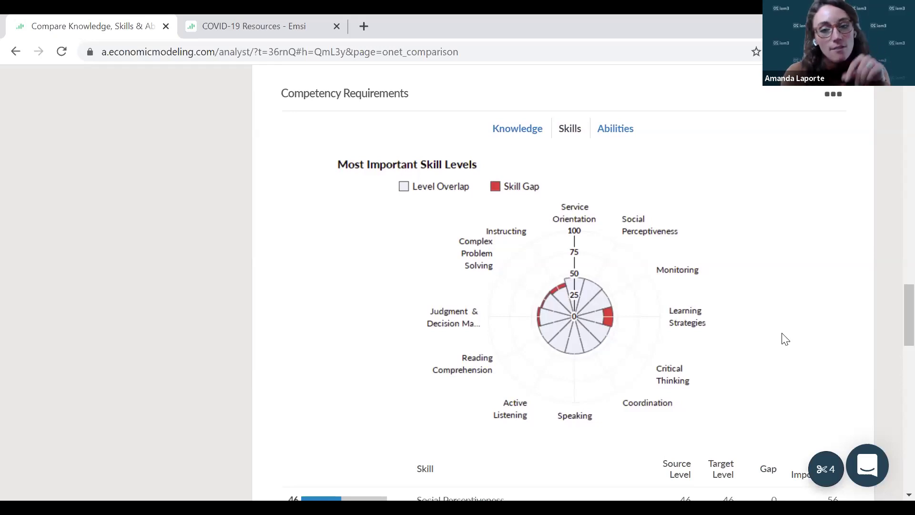
scroll(780, 338, "down", 1)
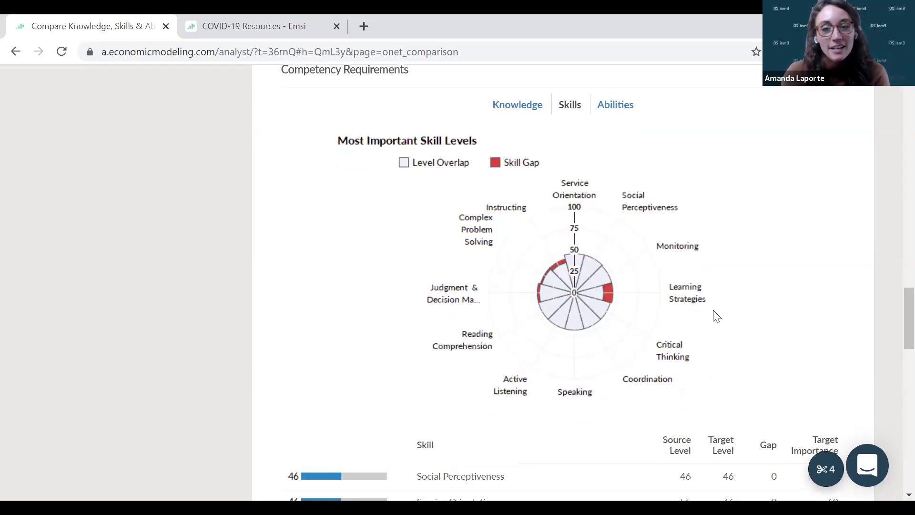
scroll(732, 233, "down", 1)
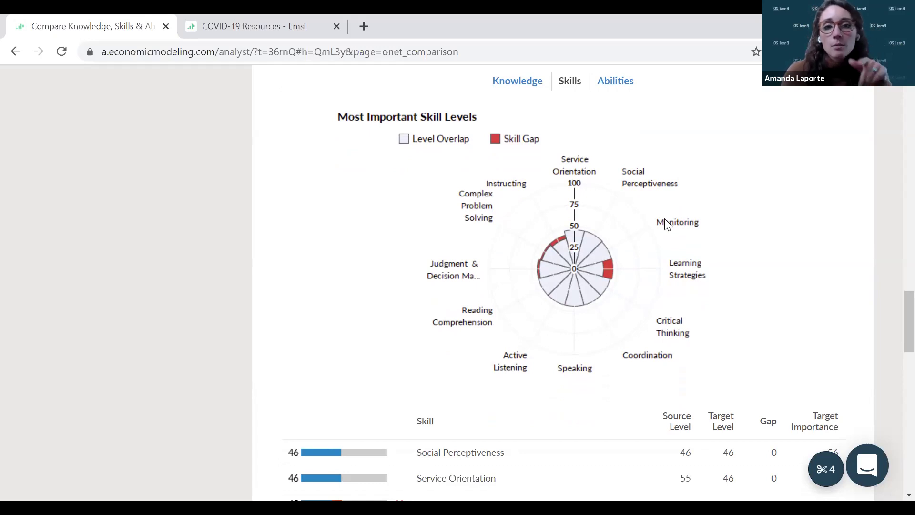
scroll(587, 220, "up", 1)
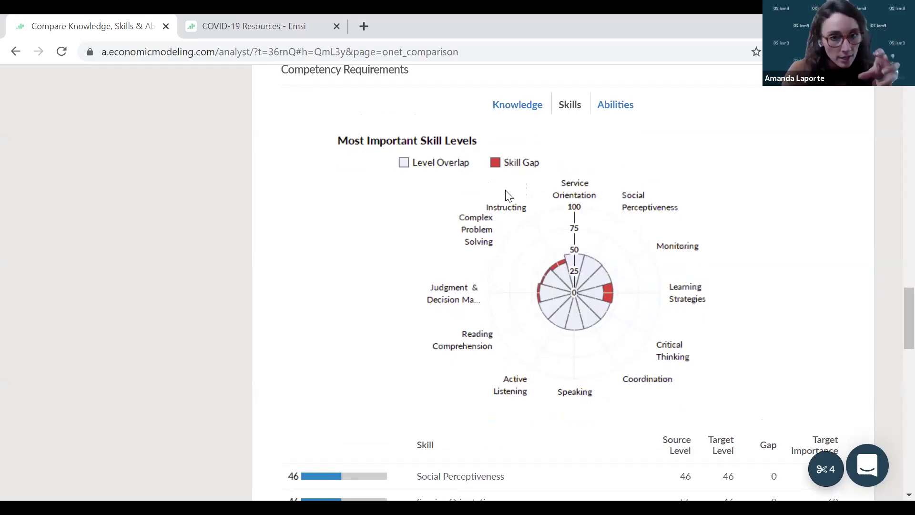
Step: Switch the Competency Requirements to Knowledge and examine the knowledge levels and gaps, returning to the Wages comparison
left_click(512, 107)
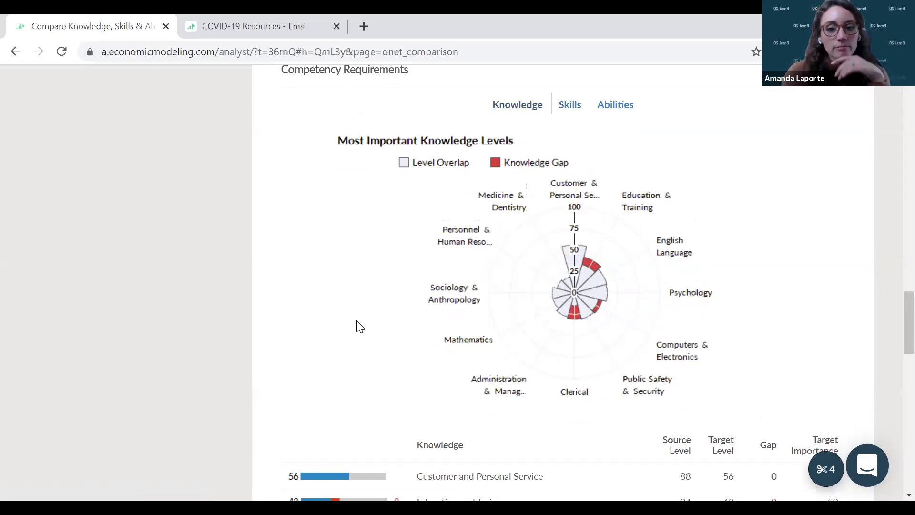
scroll(265, 286, "down", 3)
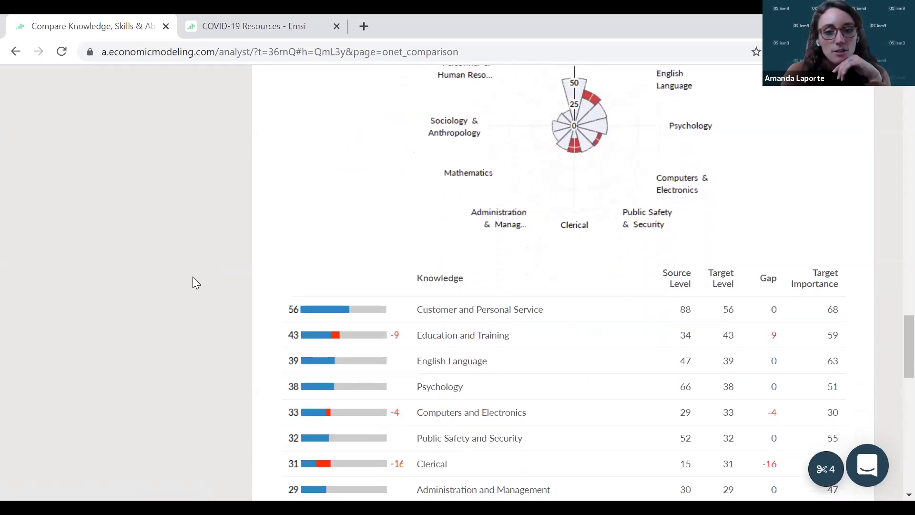
scroll(193, 301, "up", 2)
scroll(192, 301, "up", 9)
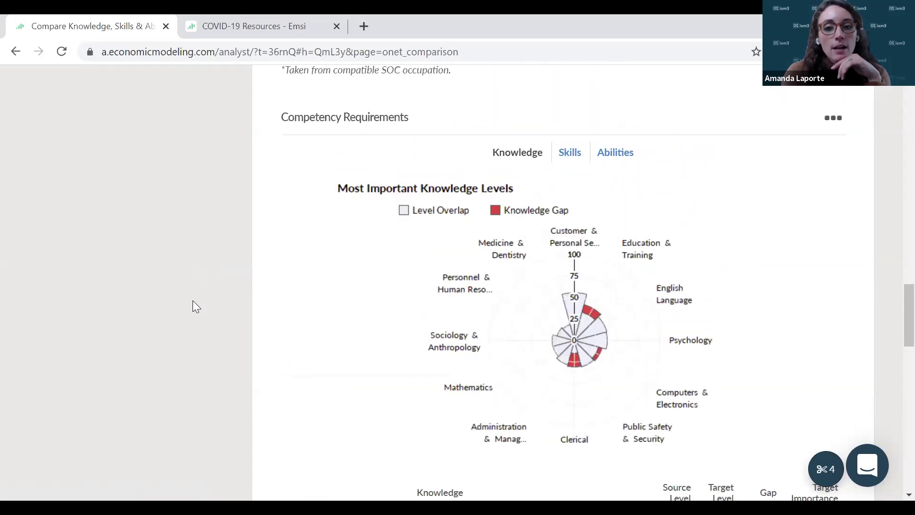
scroll(192, 300, "up", 6)
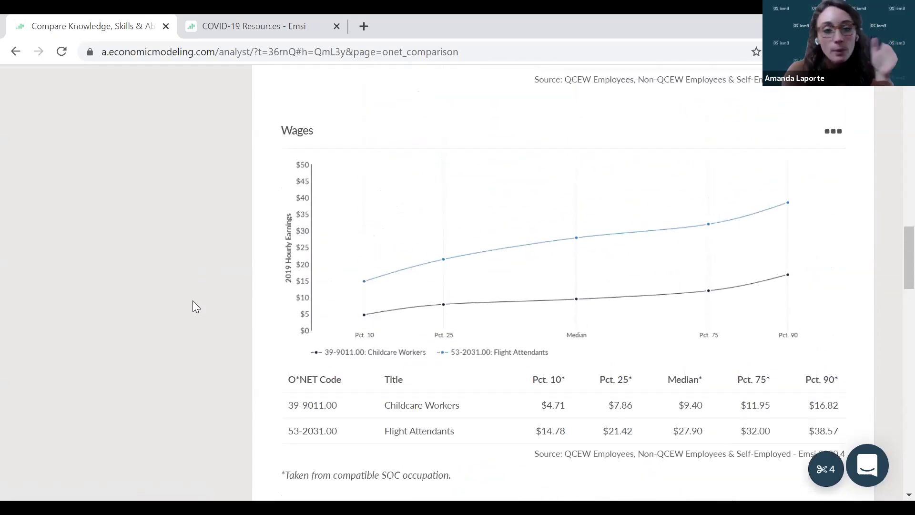
Step: Return to the Skills Transferability report for flight attendants and review its Top Compatible Occupations table
left_click(15, 52)
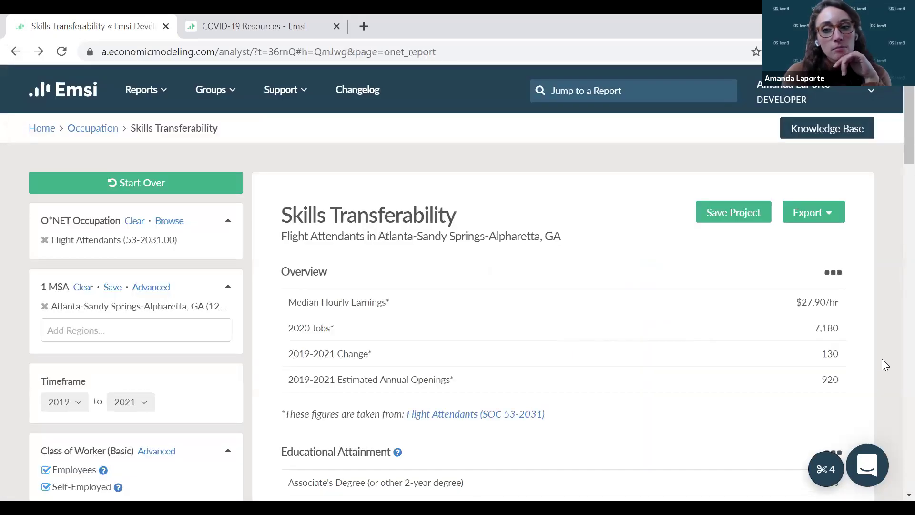
scroll(885, 361, "down", 4)
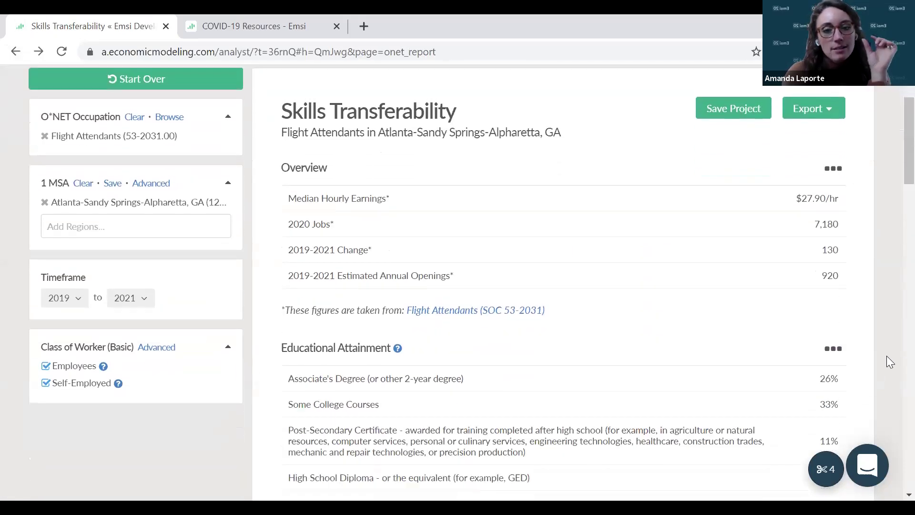
scroll(887, 356, "down", 6)
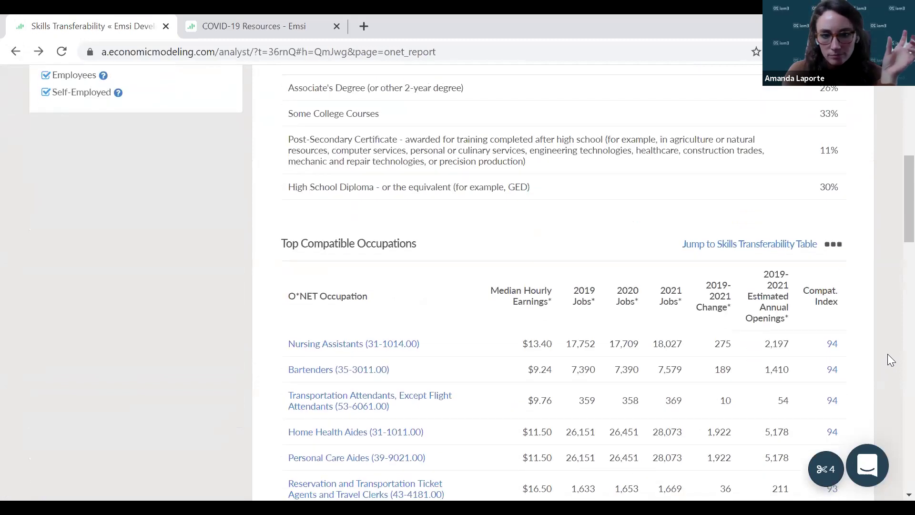
scroll(890, 360, "down", 1)
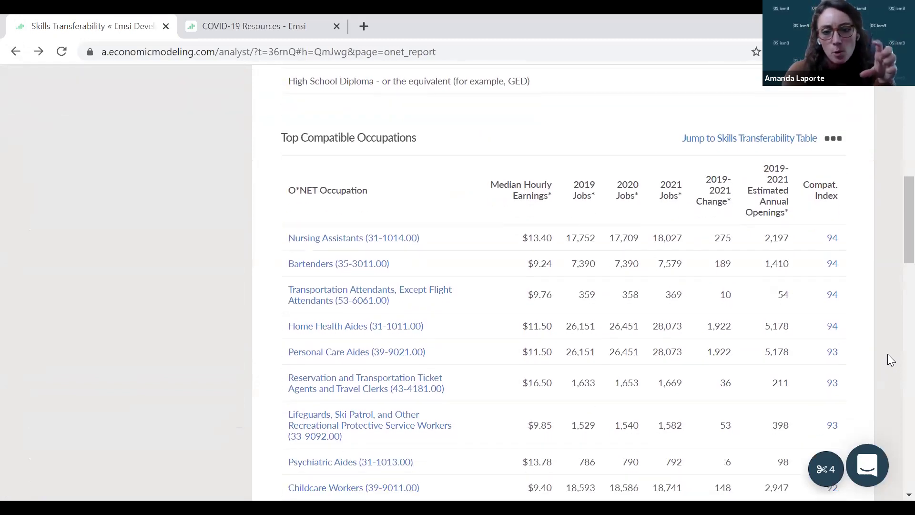
scroll(887, 353, "down", 2)
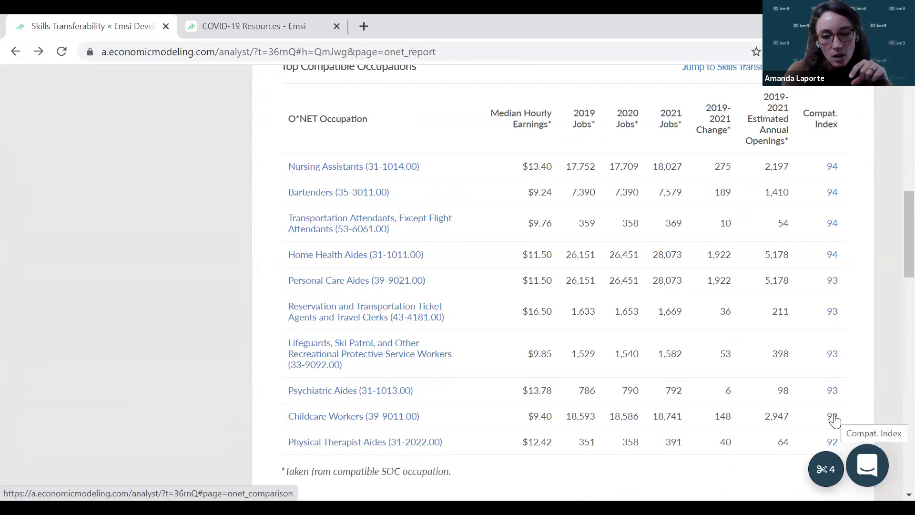
Step: Review the flight attendants' Knowledge competencies and switch the Competencies table to Skills
scroll(881, 403, "down", 2)
scroll(881, 403, "down", 3)
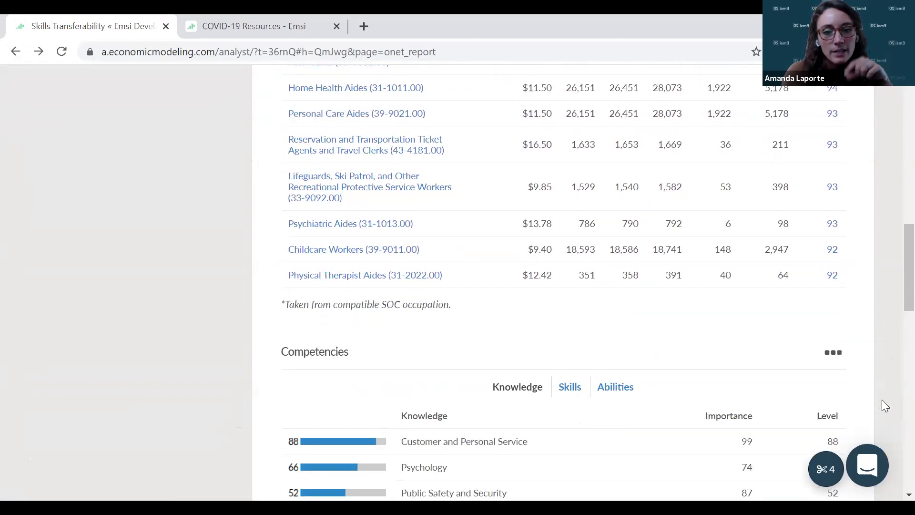
scroll(884, 405, "down", 1)
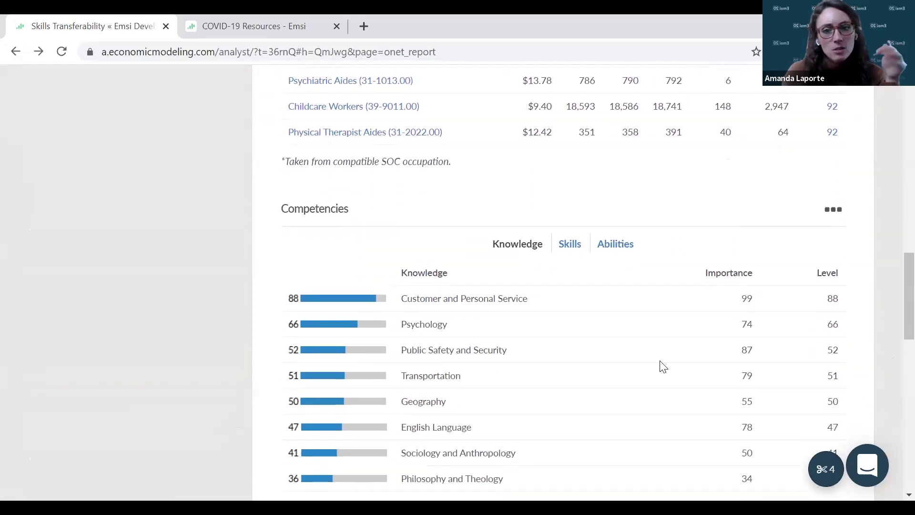
scroll(590, 257, "down", 1)
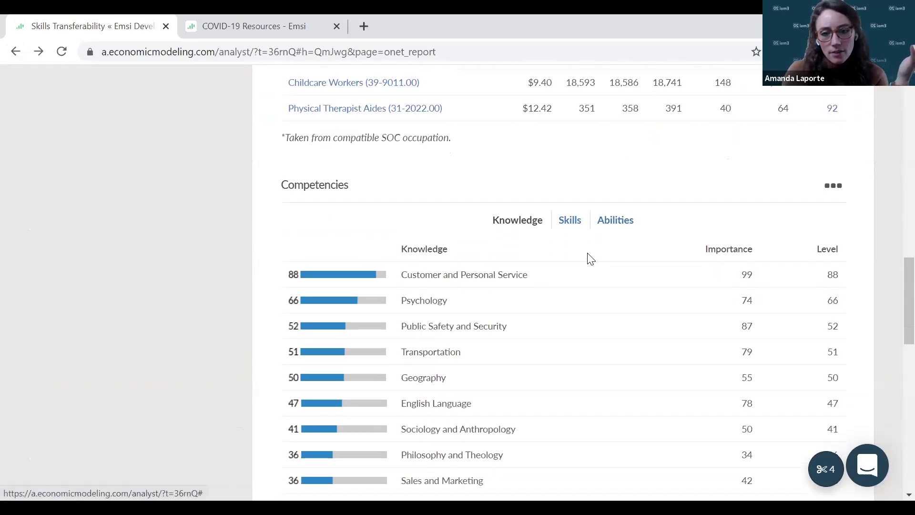
scroll(528, 264, "down", 1)
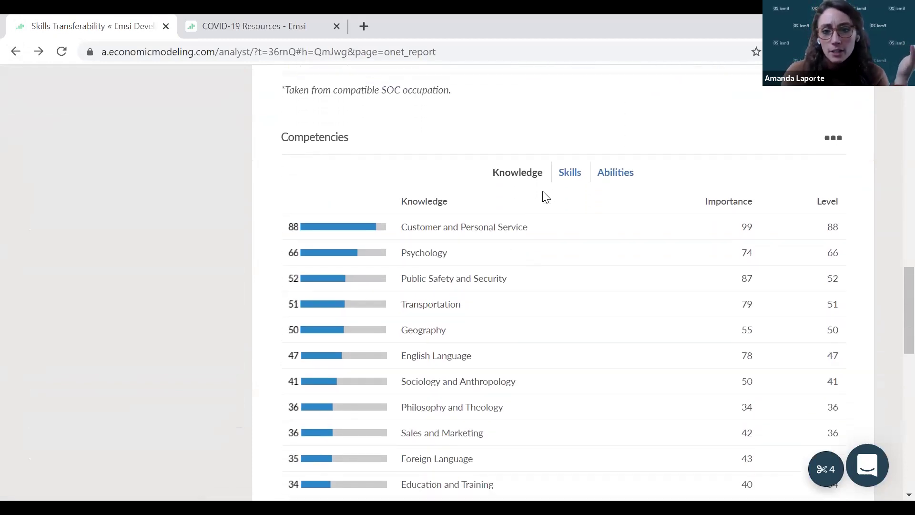
left_click(567, 185)
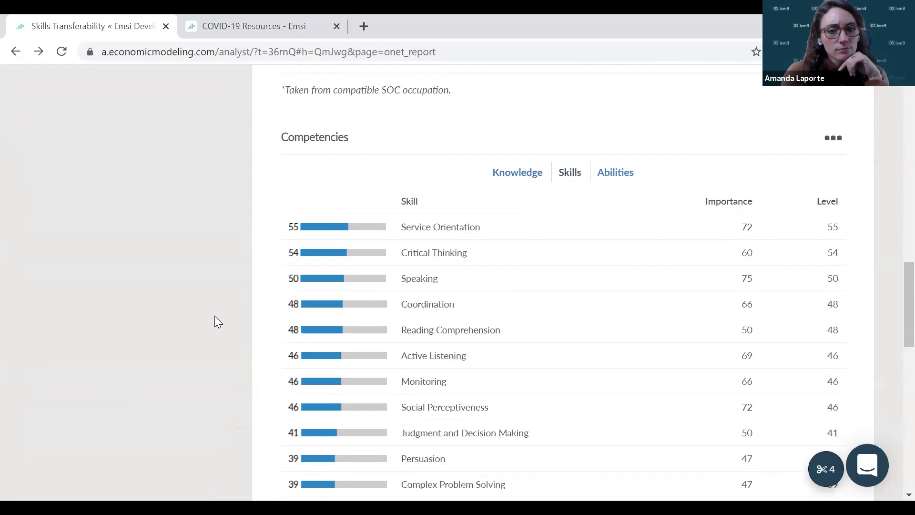
Step: Leave the Skills Transferability report for the Occupation reports and open Occupation Snapshot
scroll(215, 317, "up", 1)
scroll(215, 317, "up", 6)
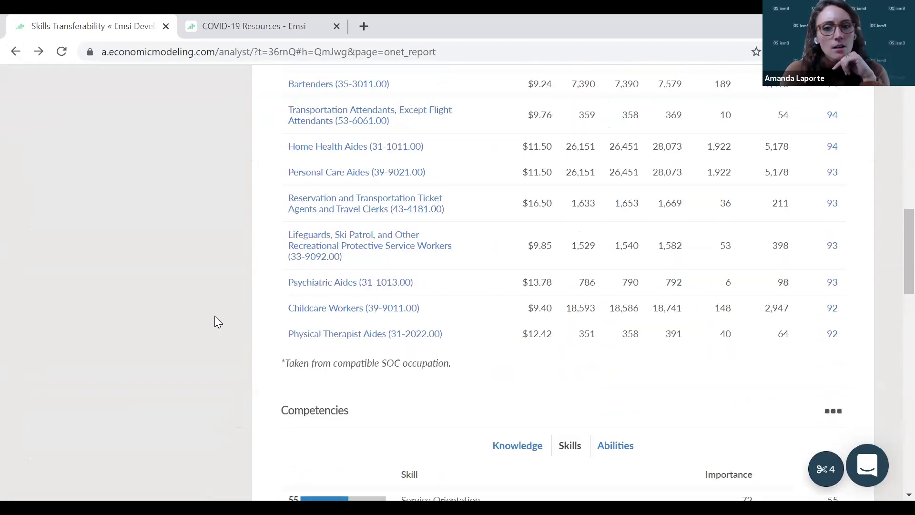
scroll(215, 321, "up", 5)
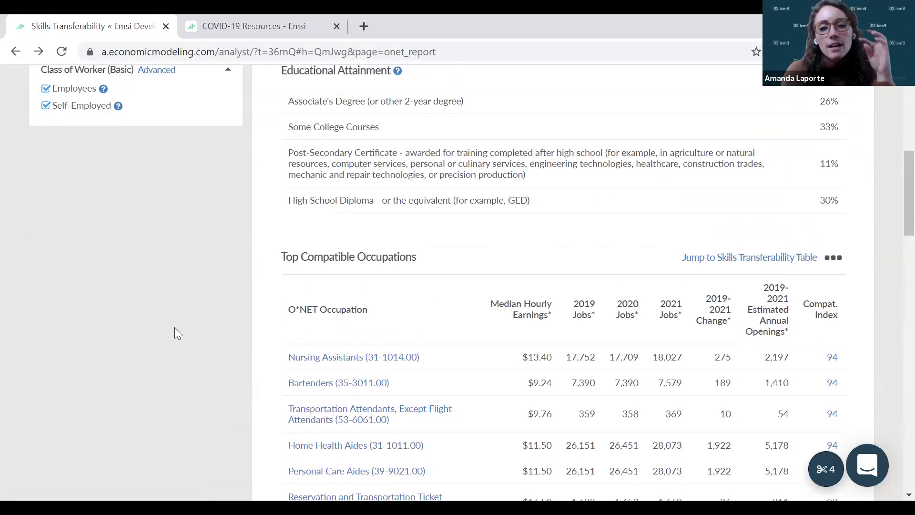
scroll(175, 328, "up", 7)
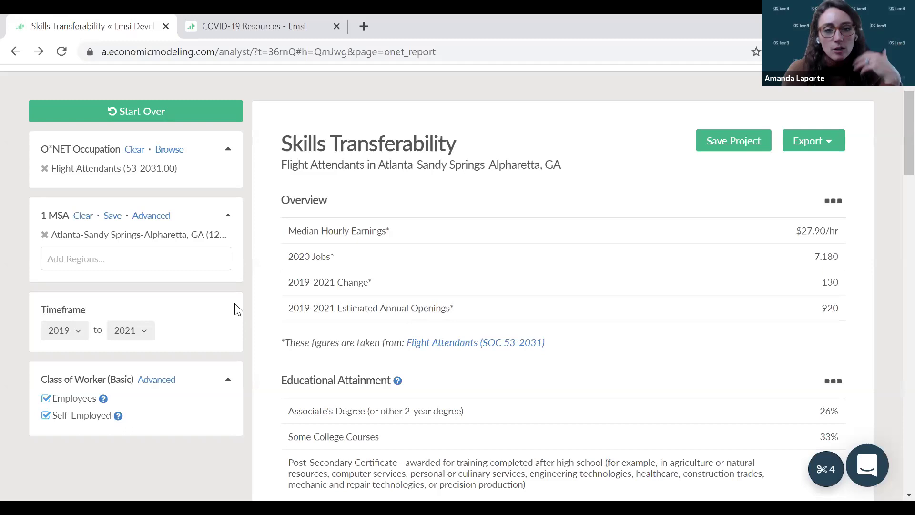
scroll(247, 300, "up", 2)
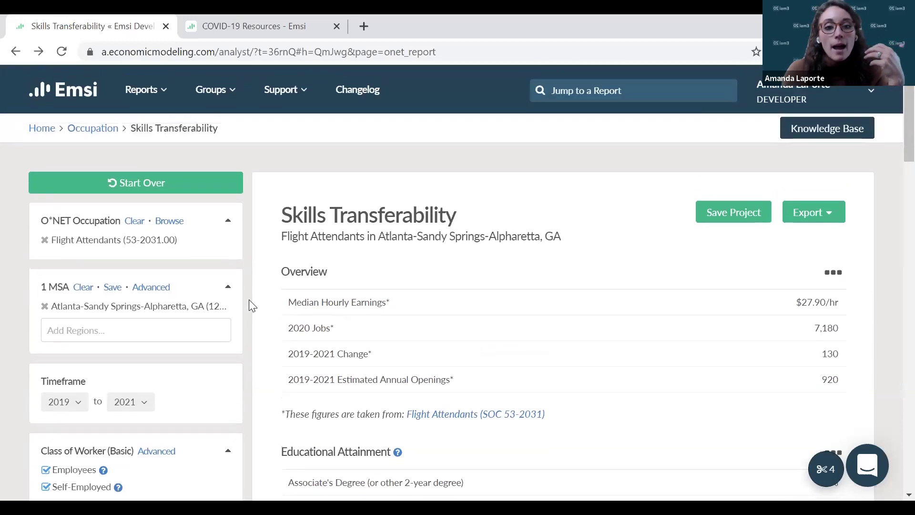
left_click(93, 129)
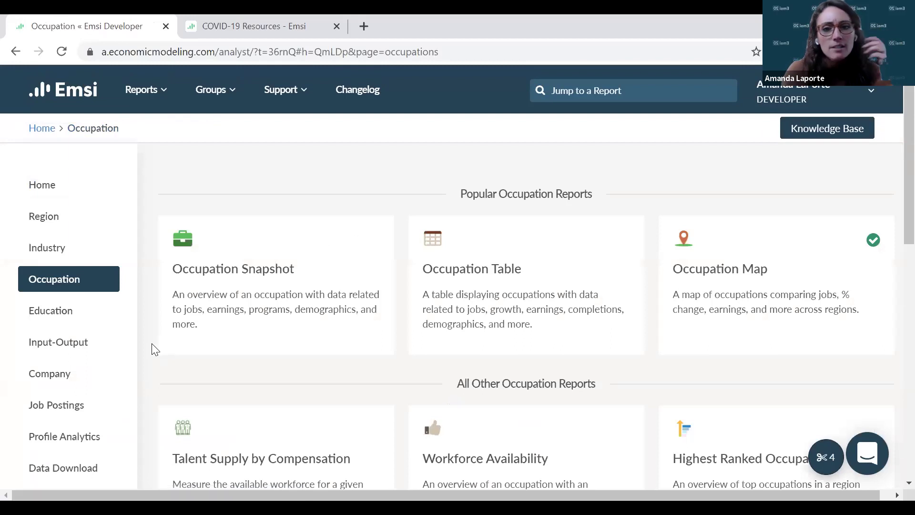
scroll(151, 348, "down", 1)
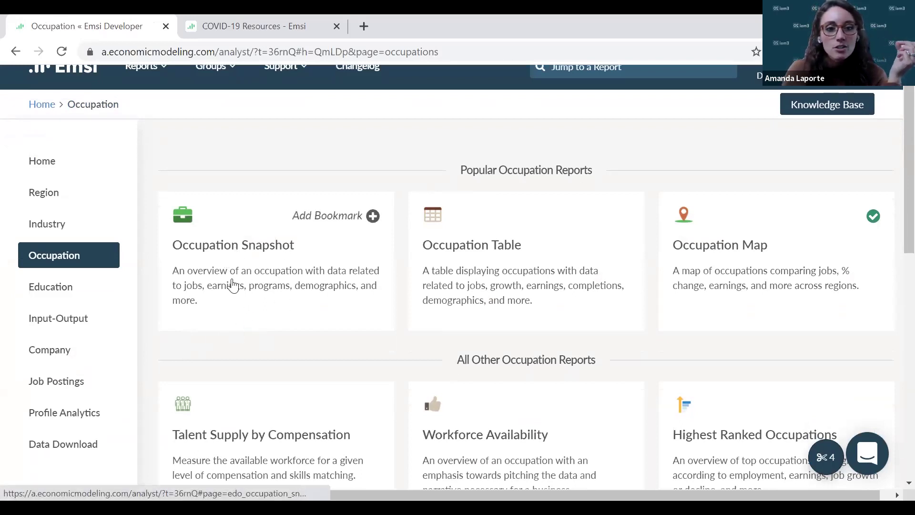
left_click(269, 281)
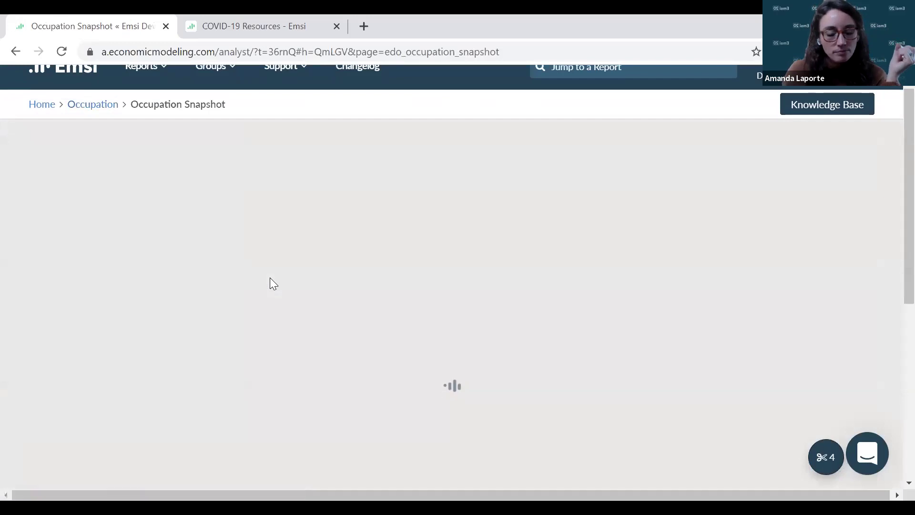
Step: Replace the occupation by SOC code with Childcare Workers (39-9011) and run the snapshot for Atlanta-Sandy Springs-Alpharetta, GA
left_click(244, 255)
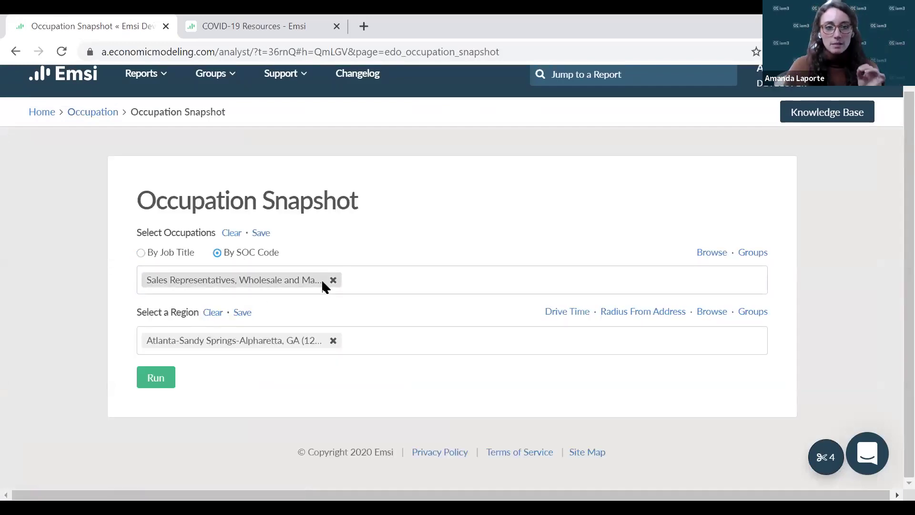
left_click(333, 280)
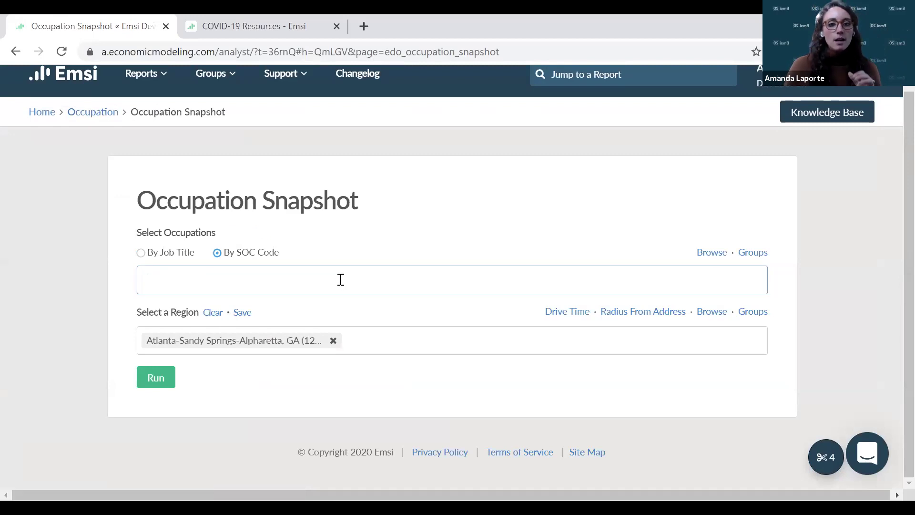
type("chi")
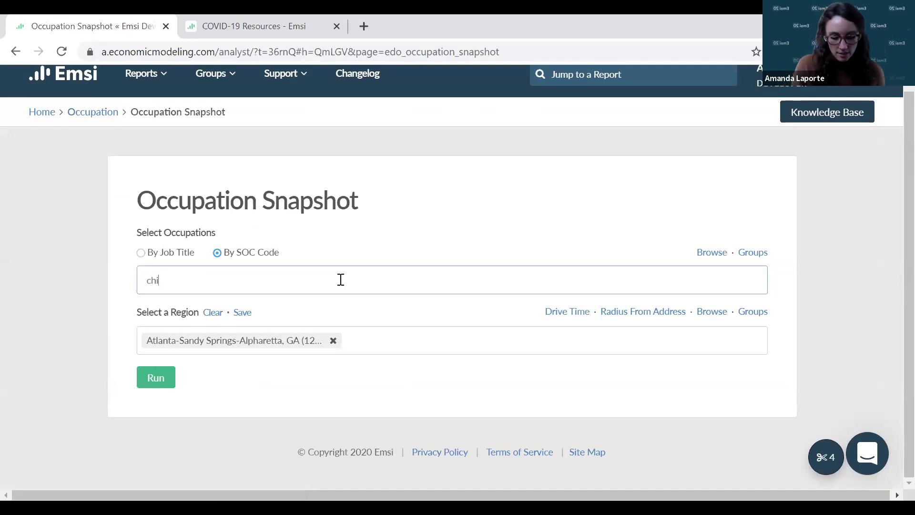
type("ld")
left_click(298, 314)
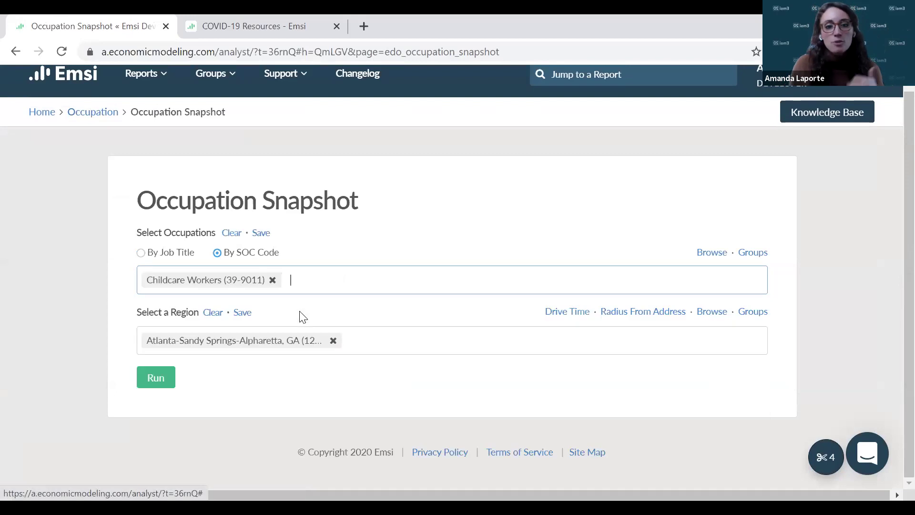
left_click(156, 377)
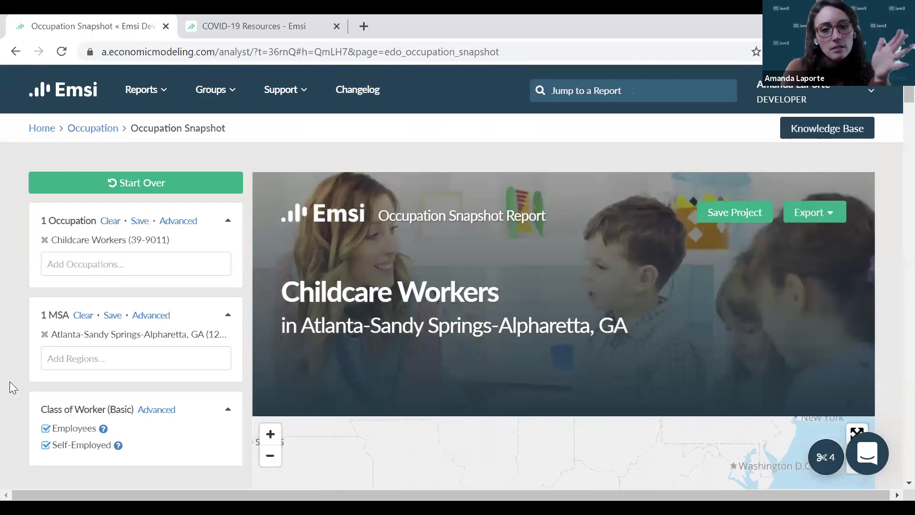
Step: Examine the report header and the county map of 2020 jobs for childcare workers around Atlanta
scroll(10, 382, "down", 1)
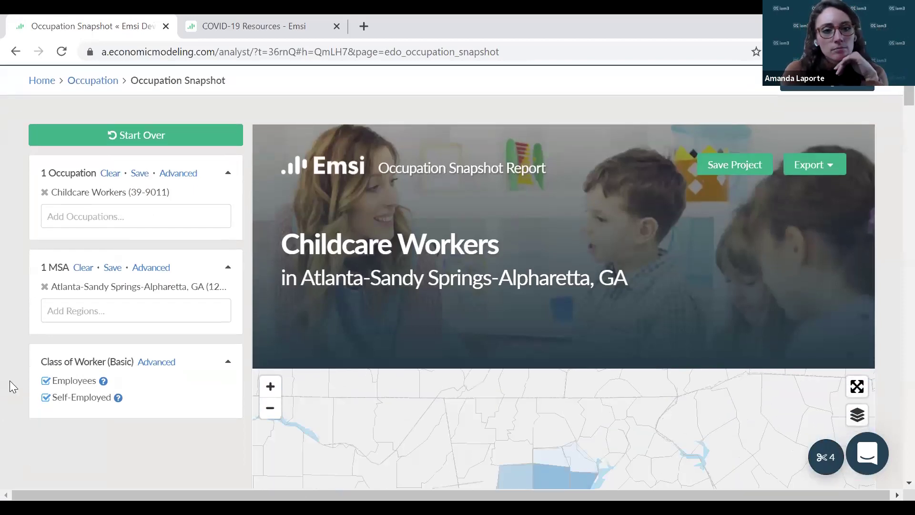
scroll(149, 407, "down", 2)
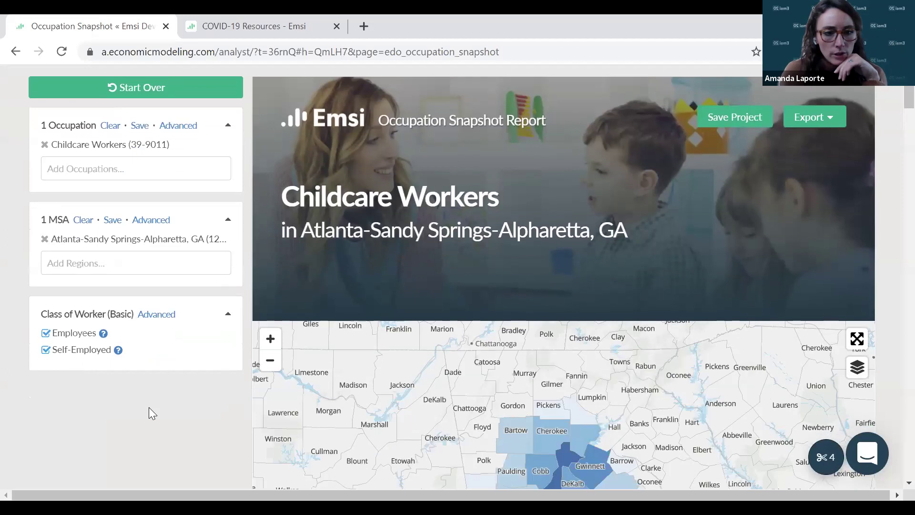
scroll(136, 398, "down", 1)
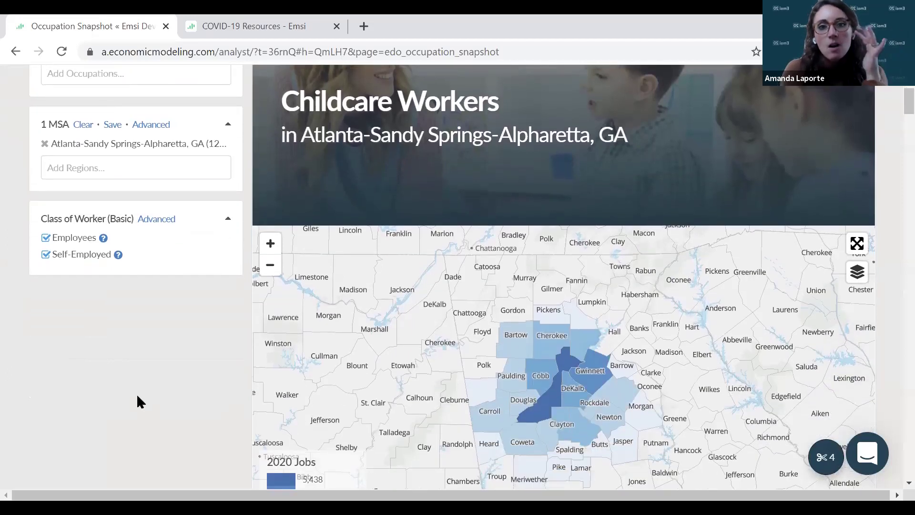
scroll(137, 396, "down", 2)
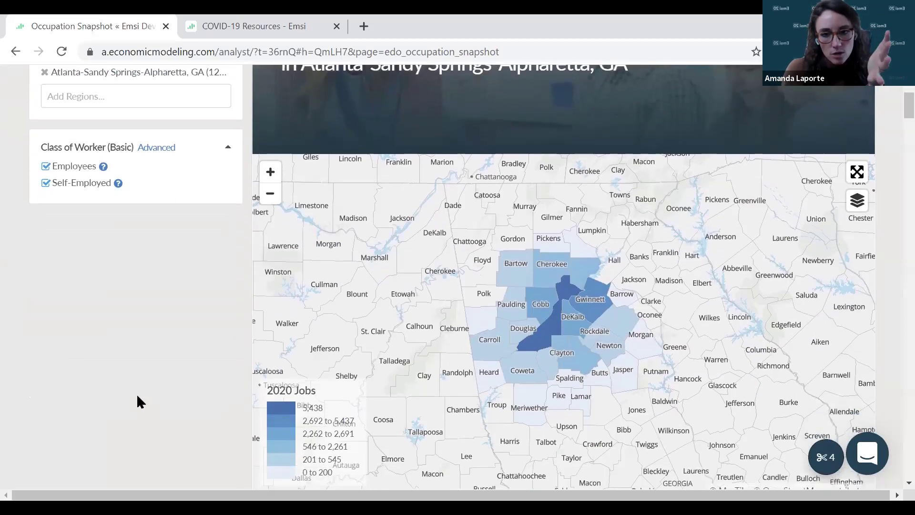
Step: Review the Executive Summary gauges for supply, compensation and demand for childcare workers in the Atlanta area
scroll(137, 396, "down", 3)
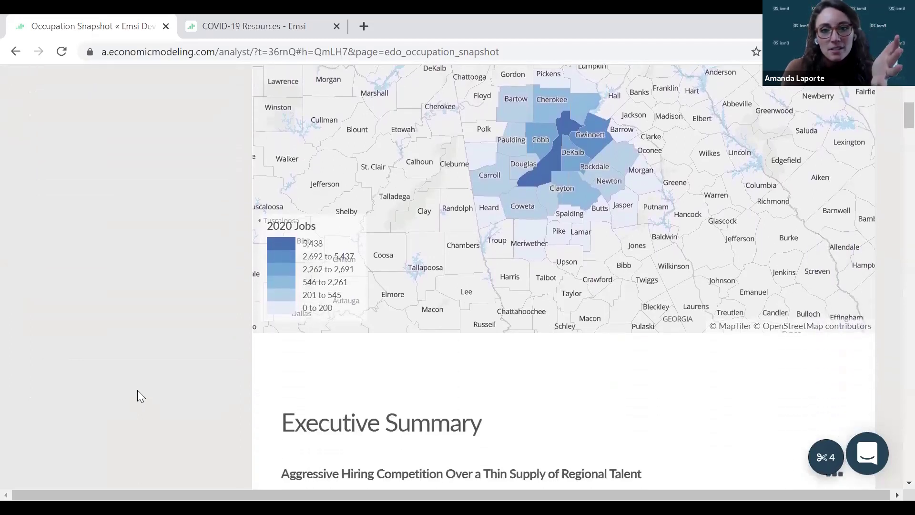
scroll(137, 391, "down", 1)
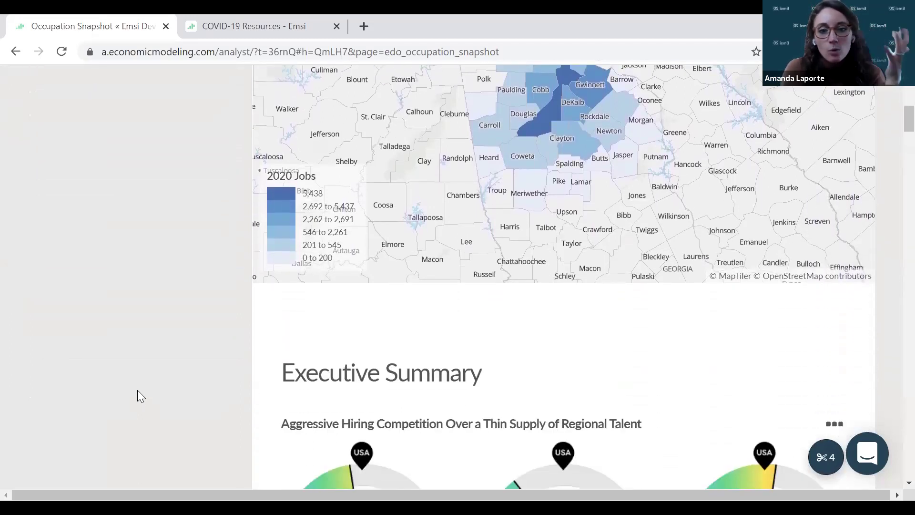
scroll(137, 370, "down", 2)
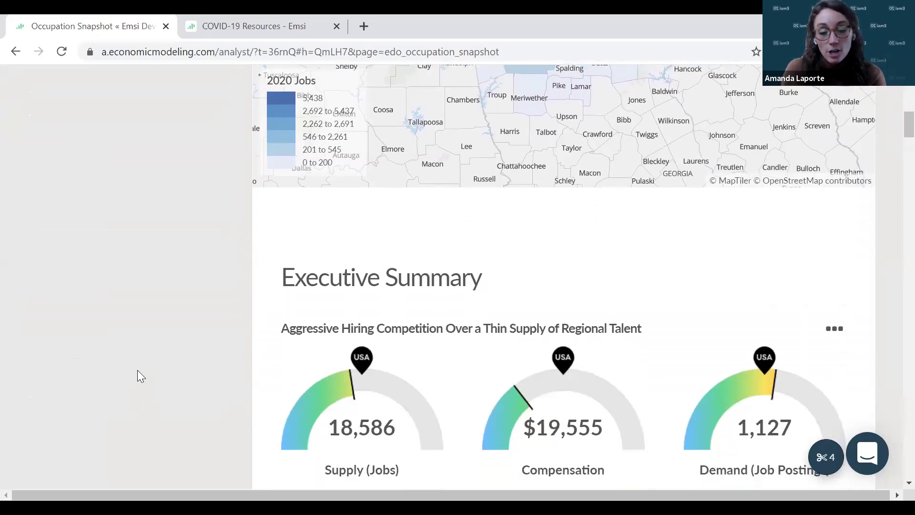
scroll(137, 369, "down", 2)
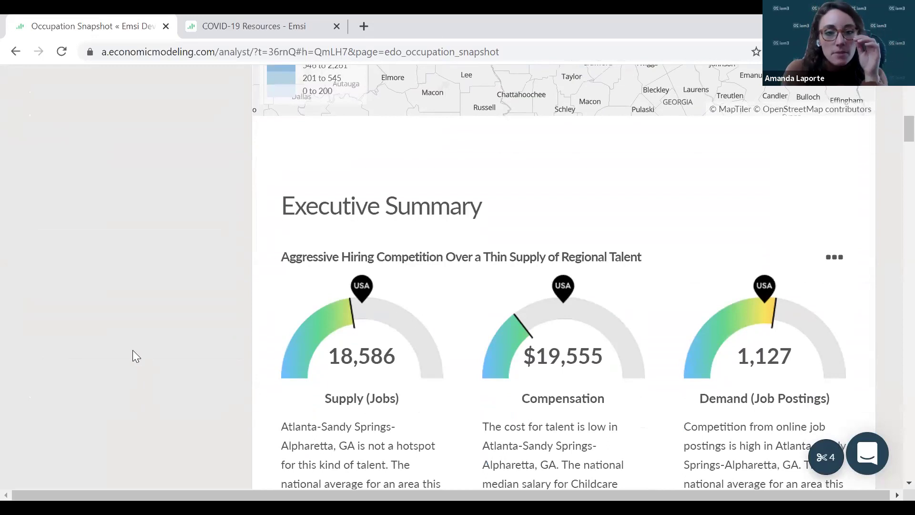
scroll(132, 352, "down", 1)
scroll(133, 352, "down", 1)
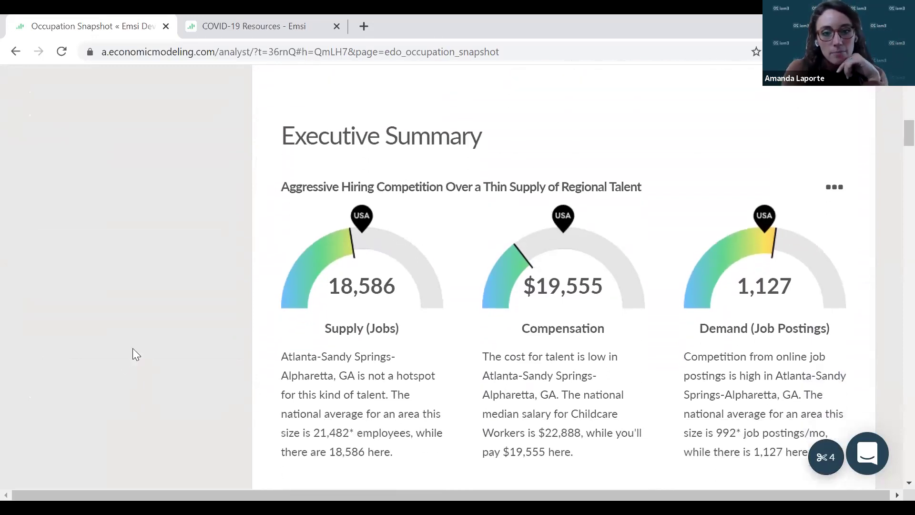
scroll(141, 336, "down", 1)
scroll(140, 331, "down", 1)
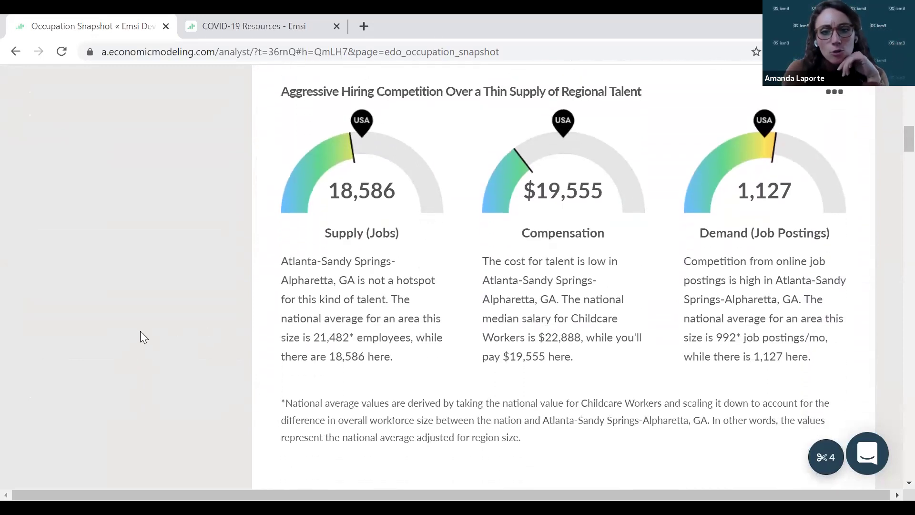
Step: Examine the Supply (Jobs) section and its chart comparing regional employment with the national average
scroll(140, 329, "down", 2)
scroll(140, 329, "down", 3)
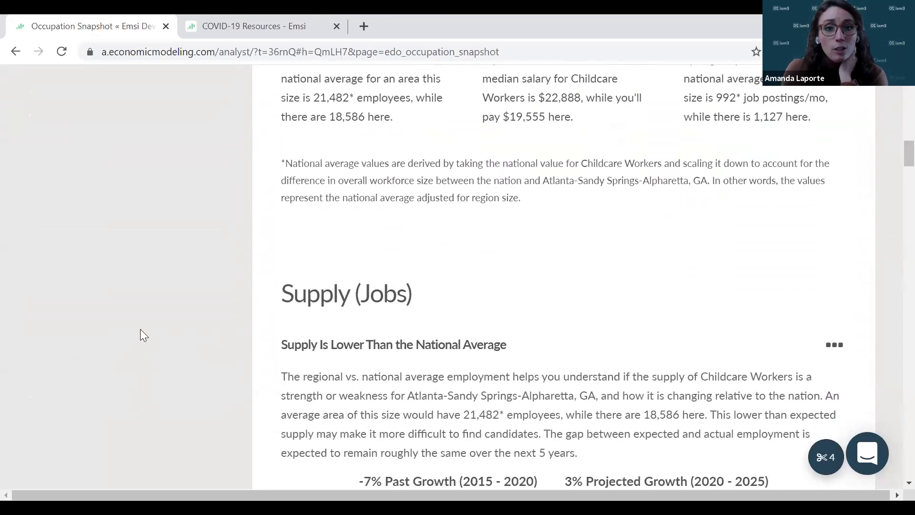
scroll(140, 329, "down", 1)
scroll(142, 325, "down", 3)
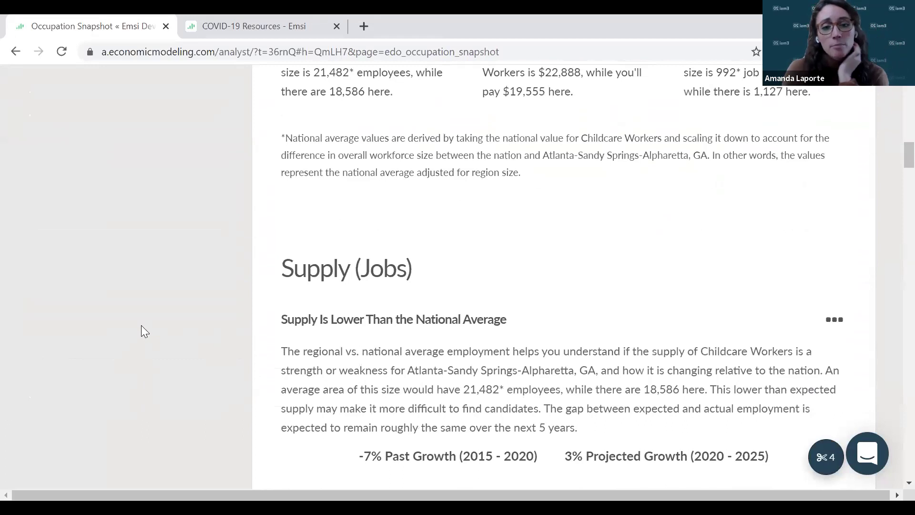
scroll(282, 291, "down", 2)
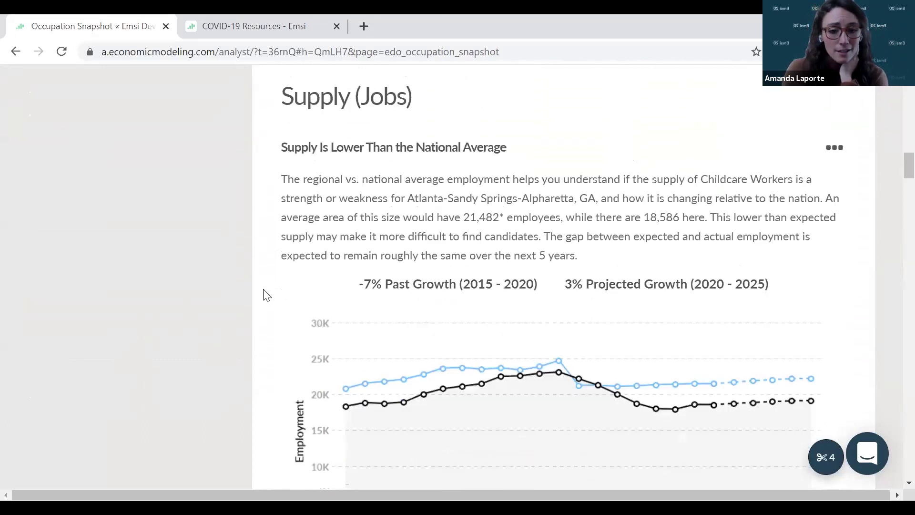
scroll(227, 367, "down", 6)
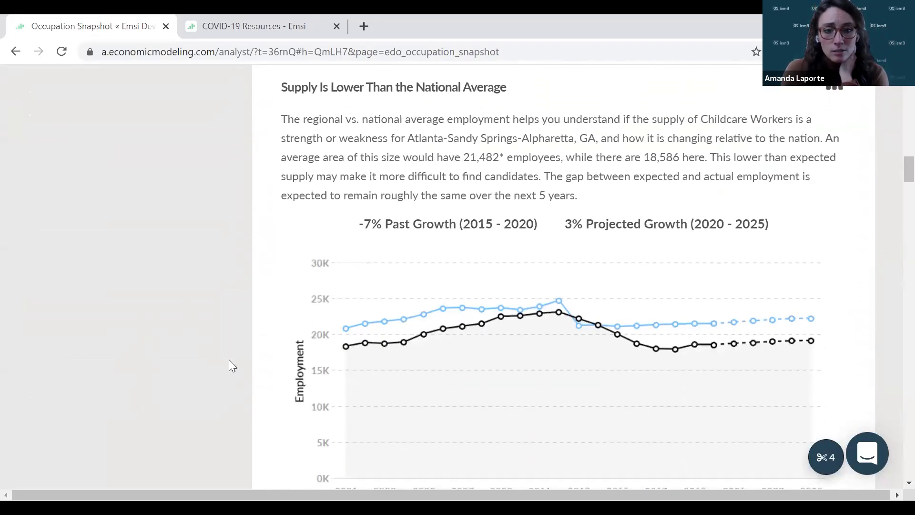
Step: Review the breakdown of industries employing childcare workers and the link to Inverse Staffing Patterns
scroll(231, 325, "down", 4)
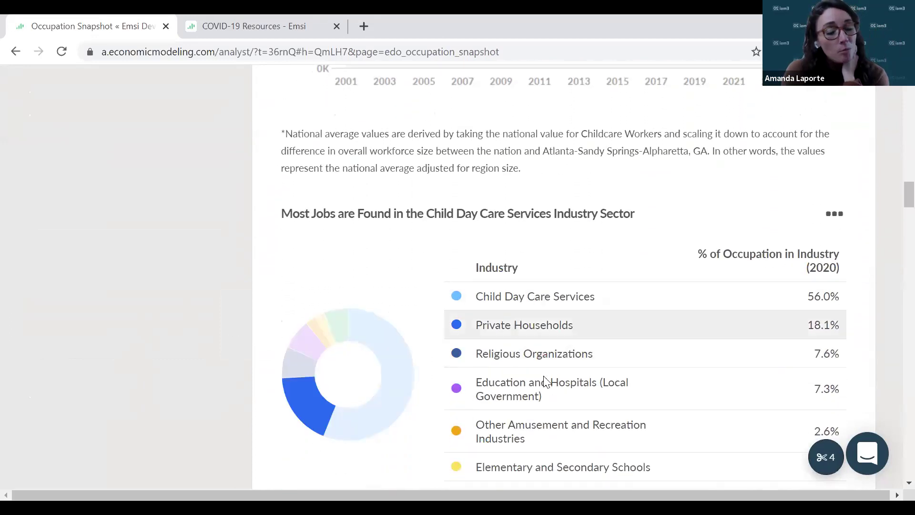
scroll(578, 378, "down", 1)
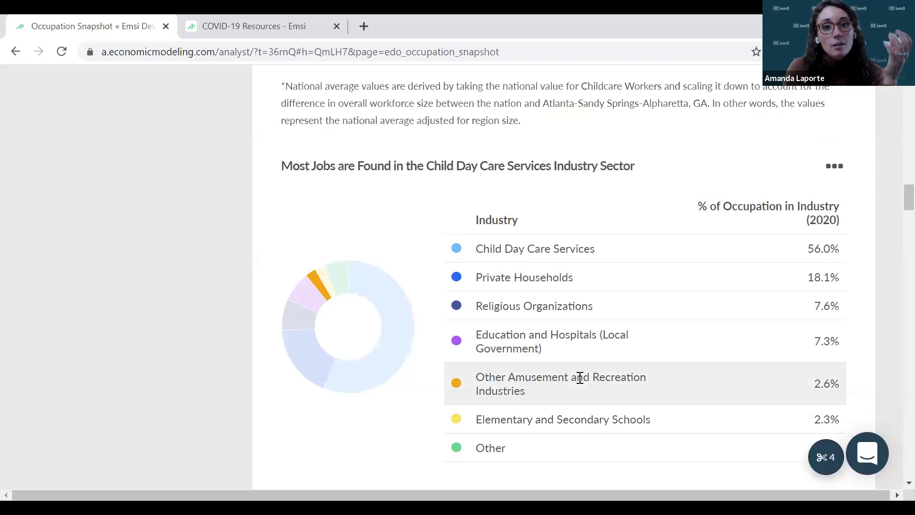
scroll(582, 317, "down", 1)
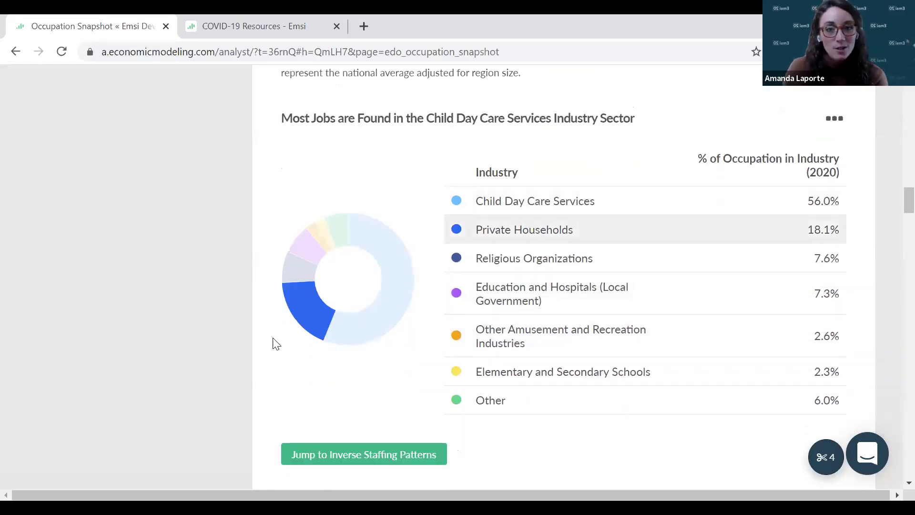
scroll(145, 346, "down", 1)
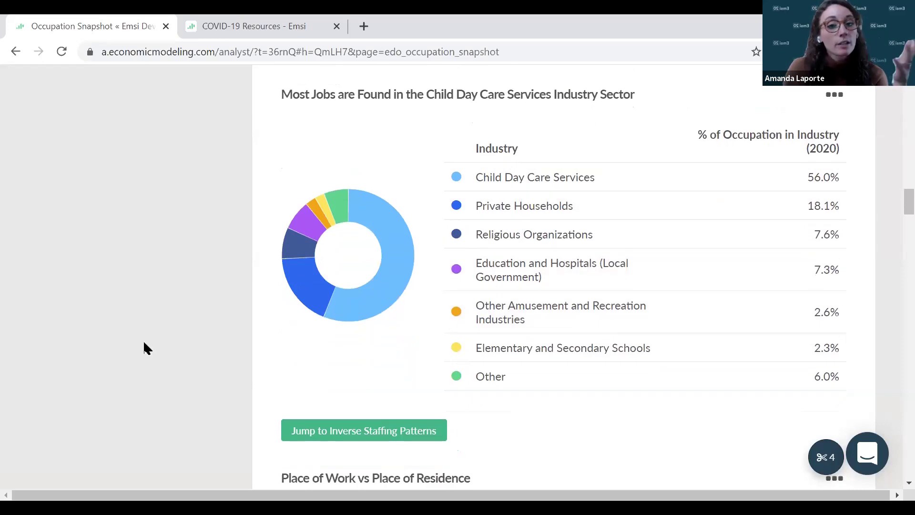
scroll(144, 343, "down", 1)
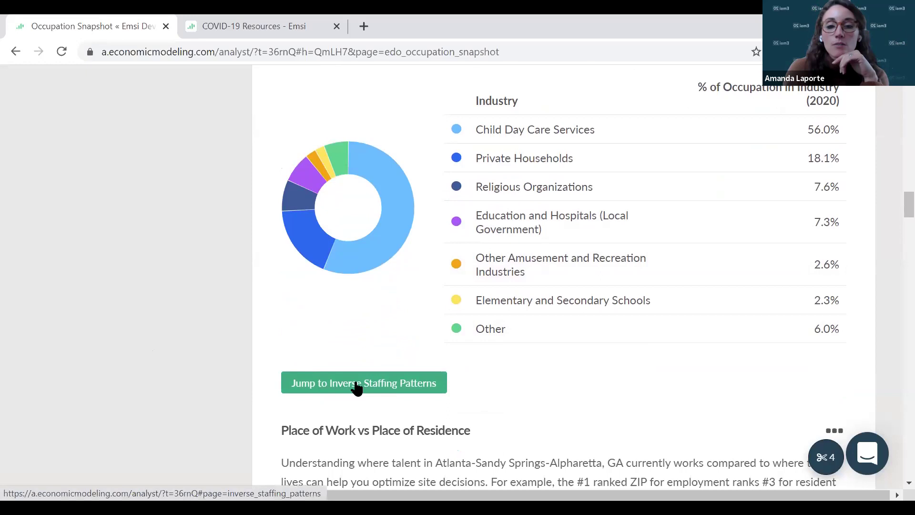
scroll(200, 372, "down", 1)
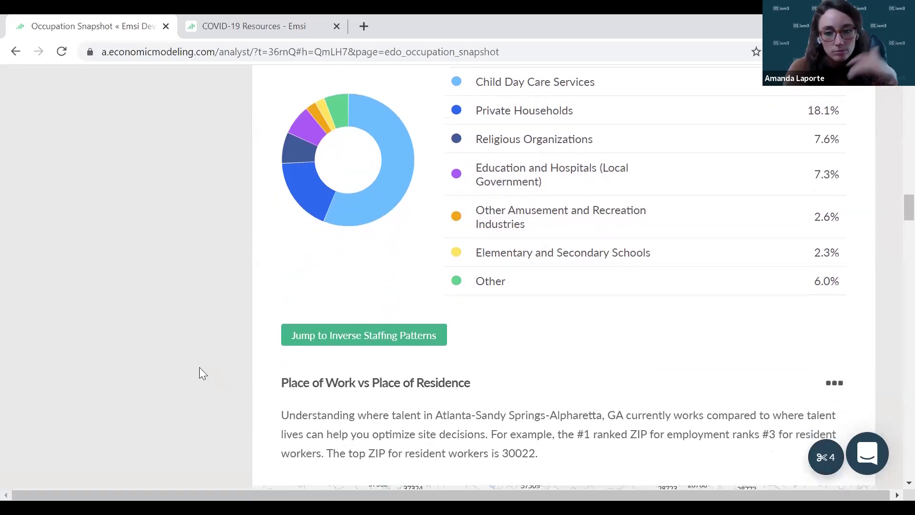
Step: Examine the Place of Work vs Place of Residence commuter map and the Where Talent Works and Where Talent Lives tables
scroll(200, 371, "down", 2)
scroll(173, 285, "down", 5)
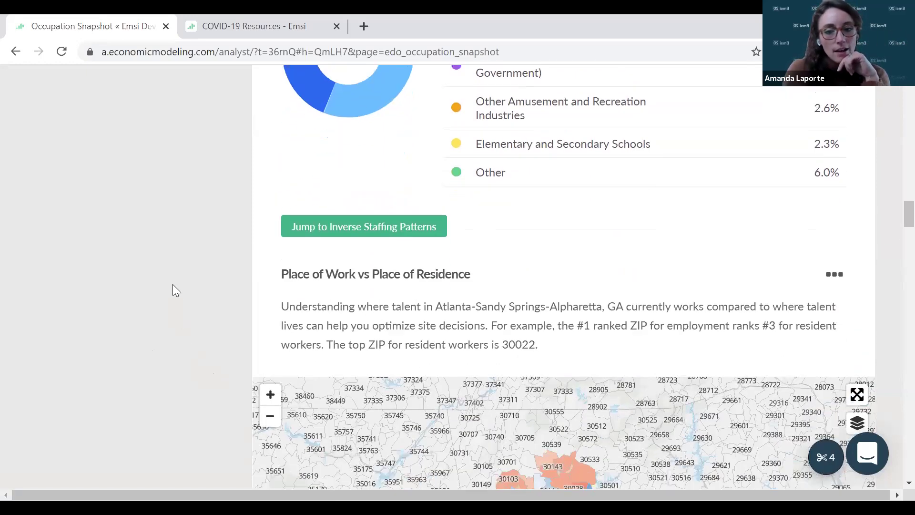
scroll(172, 285, "down", 4)
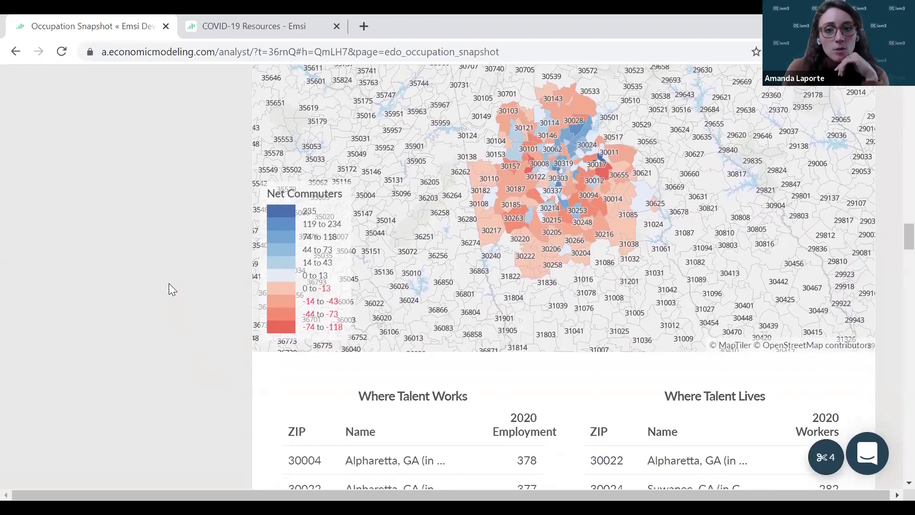
scroll(162, 293, "down", 1)
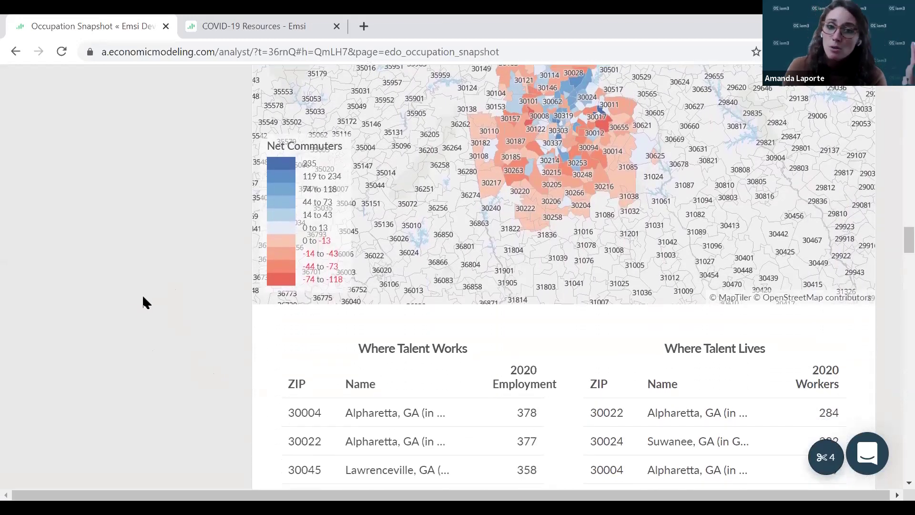
scroll(118, 314, "down", 5)
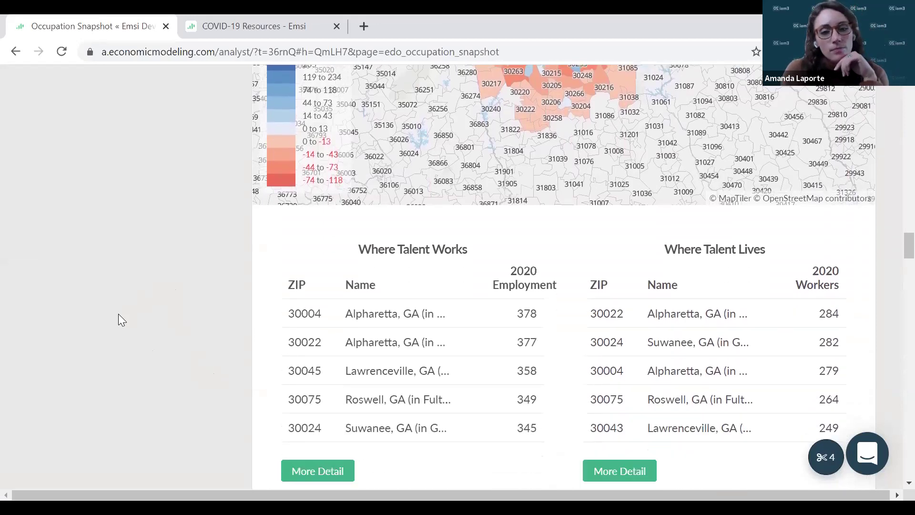
Step: Review the retirement risk and diversity gauges and the Occupation Age Breakdown under Demographic Details
scroll(123, 308, "down", 5)
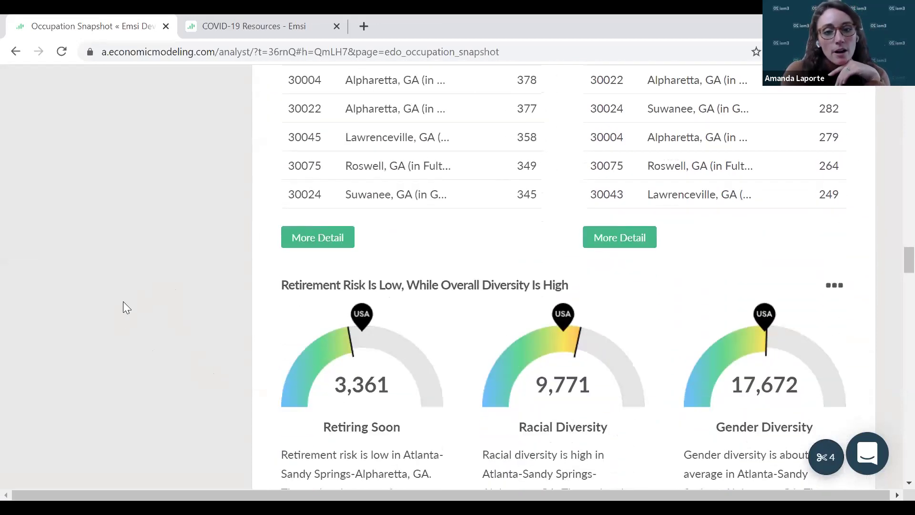
scroll(123, 308, "down", 1)
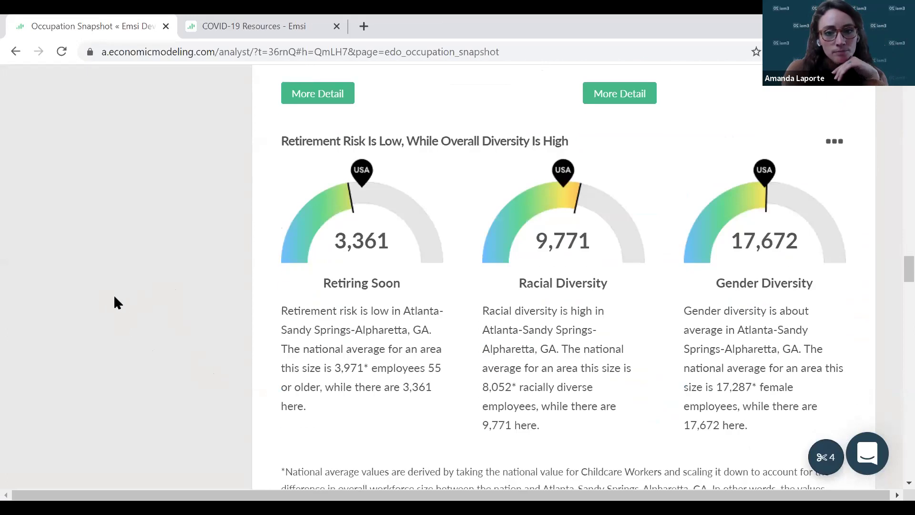
scroll(118, 300, "down", 6)
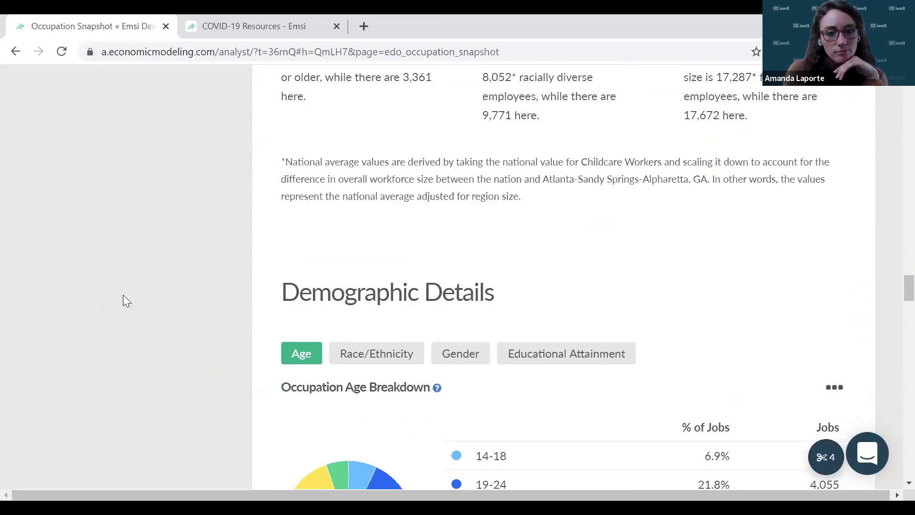
scroll(124, 290, "down", 4)
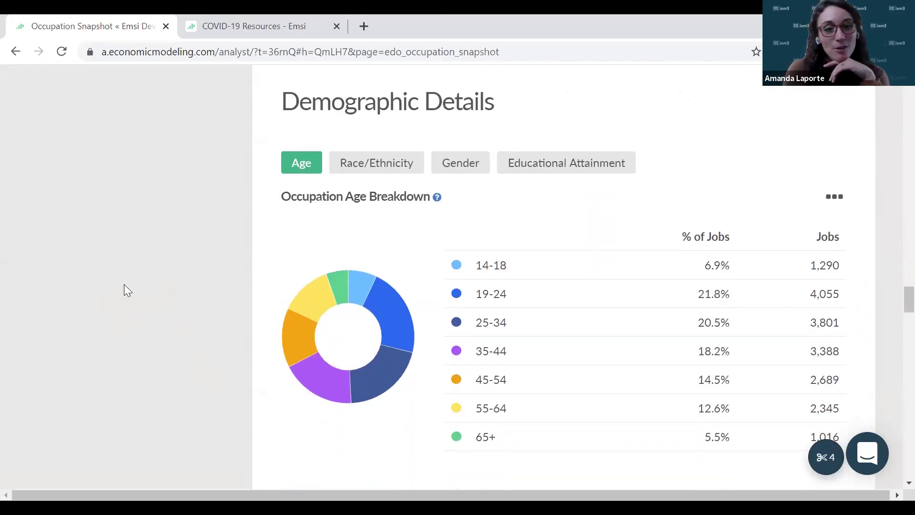
scroll(295, 75, "down", 1)
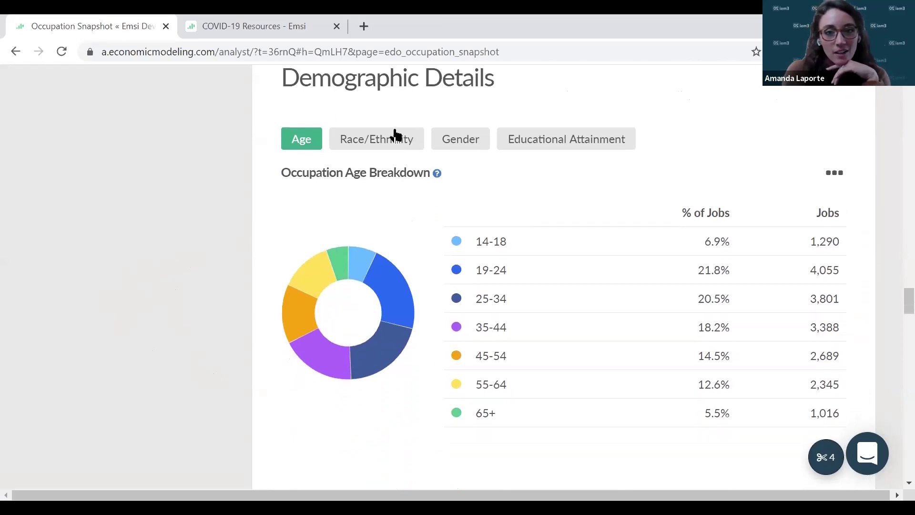
Step: Examine the Compensation section's percentile chart comparing regional, cost-of-living-adjusted and national annual pay
scroll(43, 298, "down", 5)
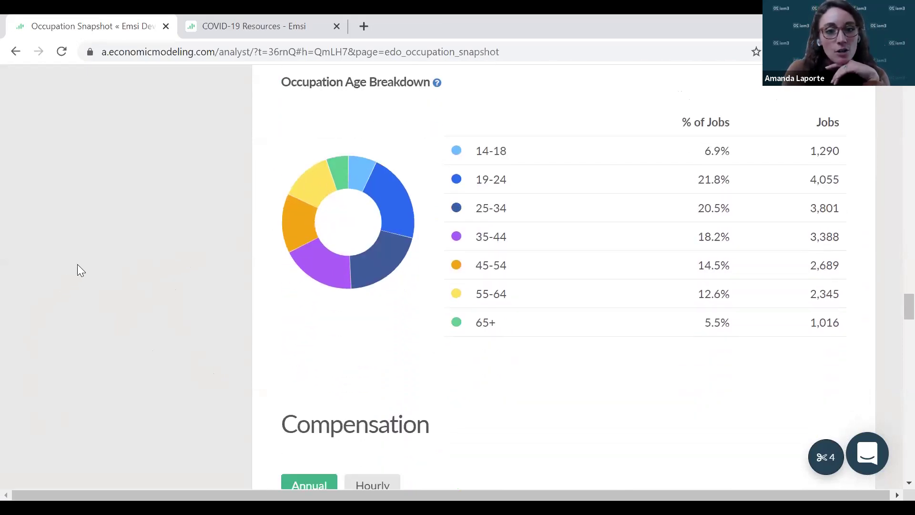
scroll(126, 273, "down", 6)
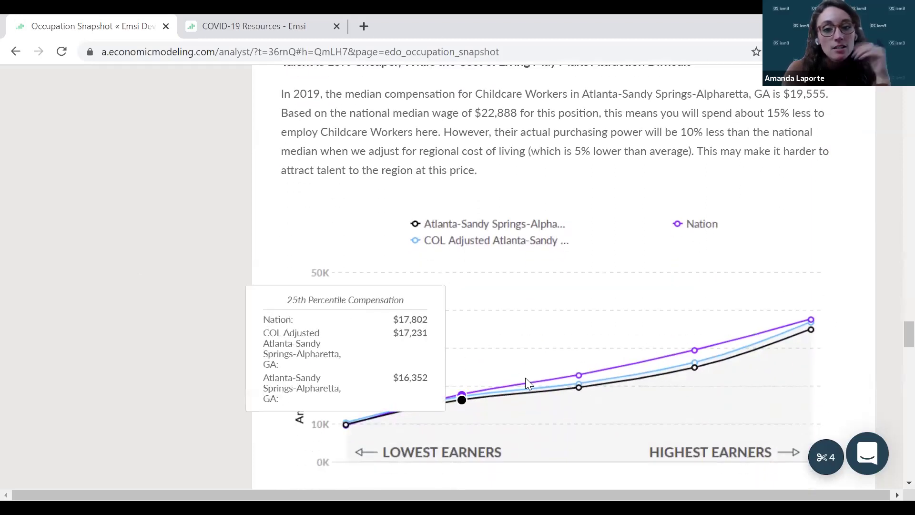
mouse_move(553, 384)
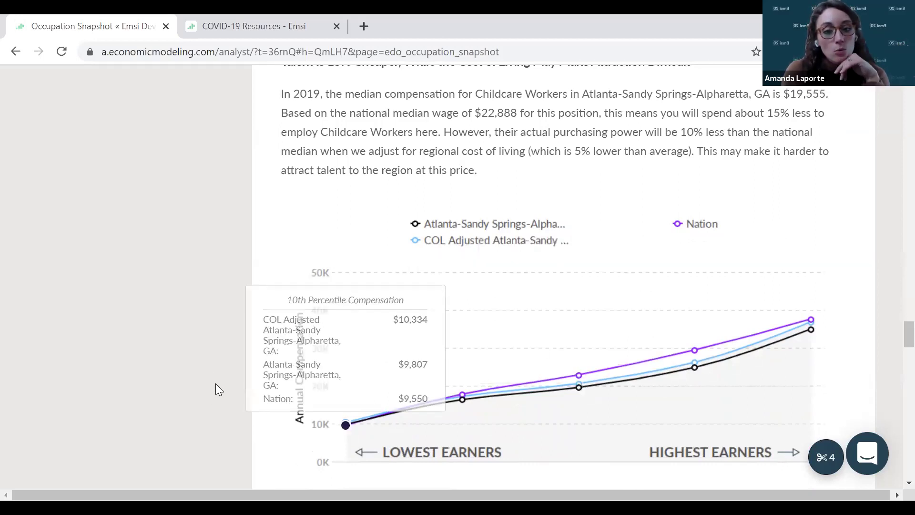
scroll(202, 348, "down", 1)
Step: Review the Demand section's competing employers, unique job postings and posting duration, plus the monthly postings versus estimated hires chart and table
scroll(208, 324, "down", 6)
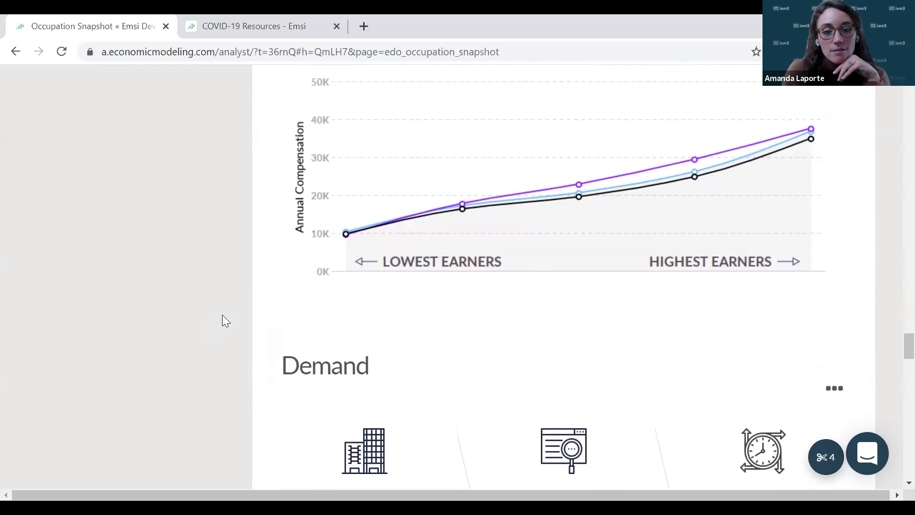
scroll(226, 308, "down", 2)
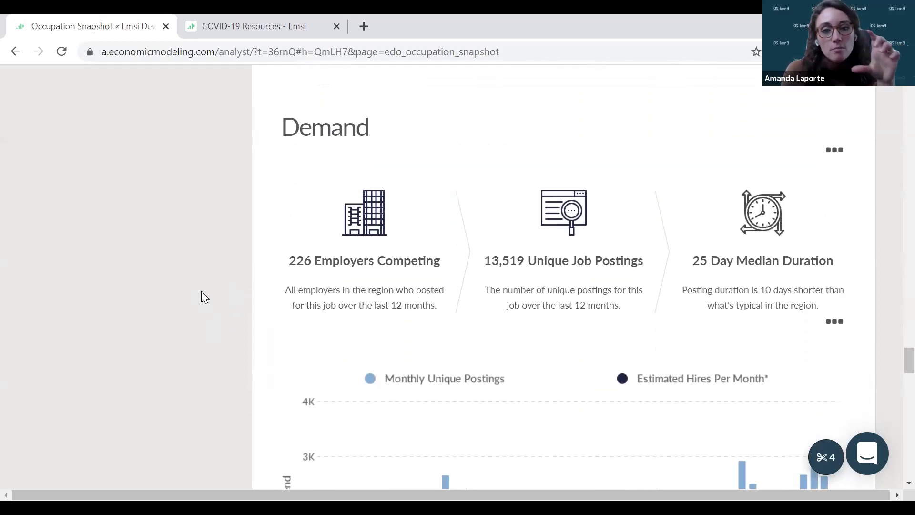
scroll(201, 291, "up", 1)
scroll(201, 291, "down", 2)
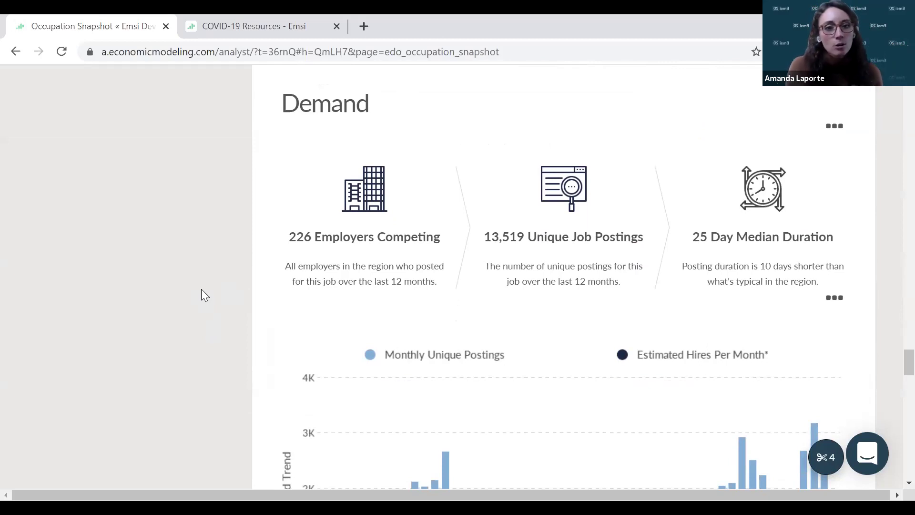
scroll(300, 253, "down", 1)
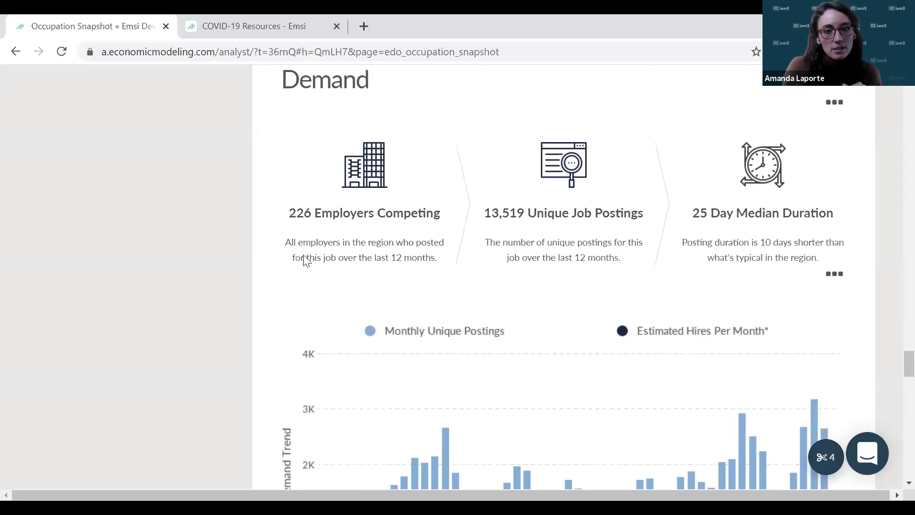
scroll(262, 340, "down", 3)
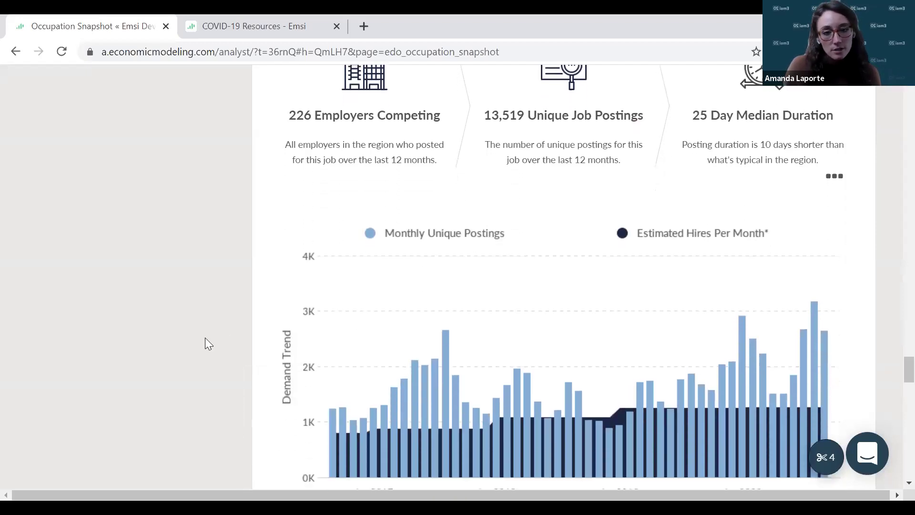
scroll(205, 337, "down", 3)
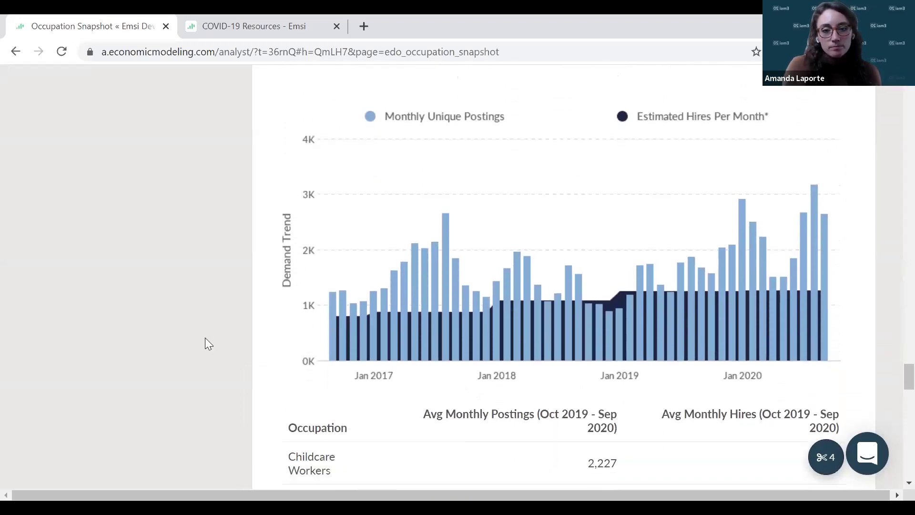
scroll(205, 339, "down", 3)
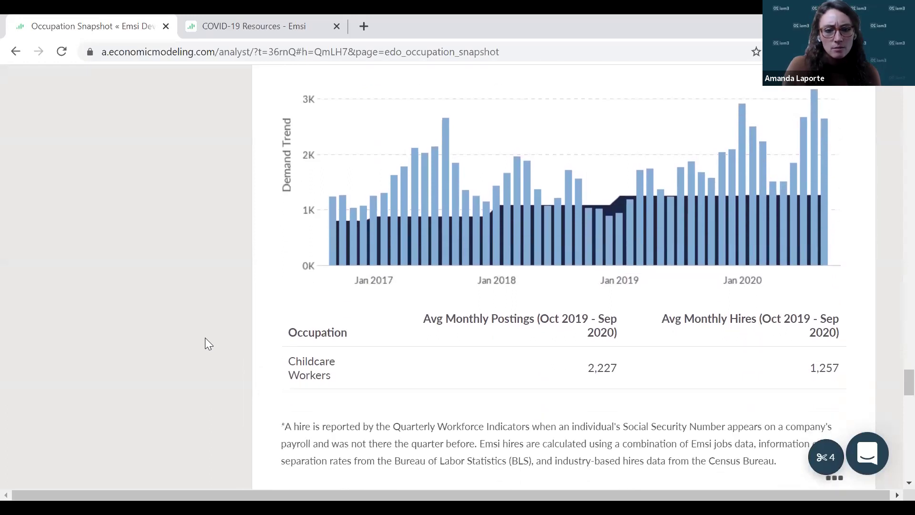
Step: Review the monthly unique postings versus estimated hires chart and the Top Companies and Top Job Titles tables
scroll(208, 343, "up", 3)
mouse_move(547, 335)
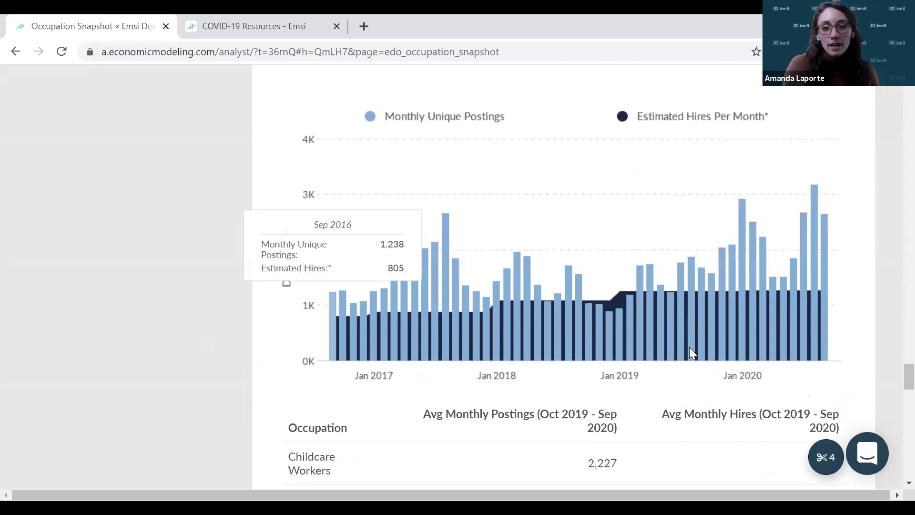
scroll(235, 351, "down", 3)
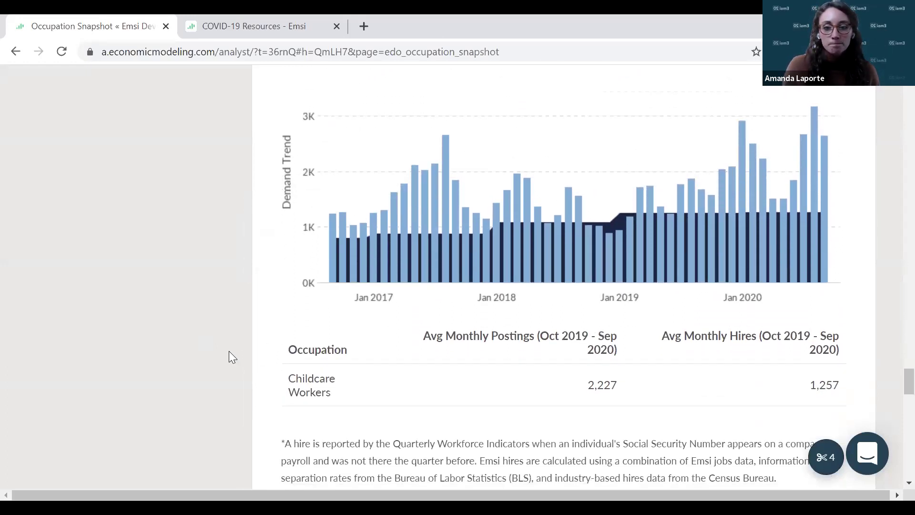
scroll(228, 351, "down", 5)
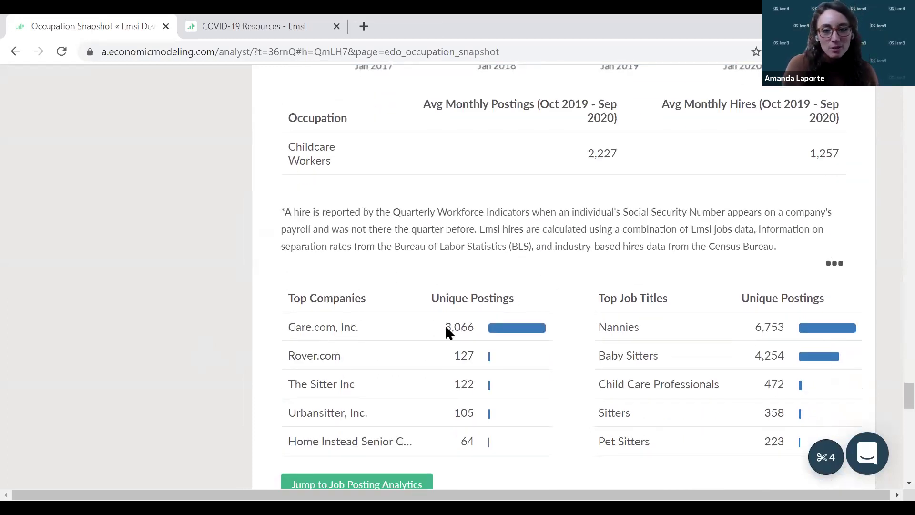
scroll(628, 353, "down", 1)
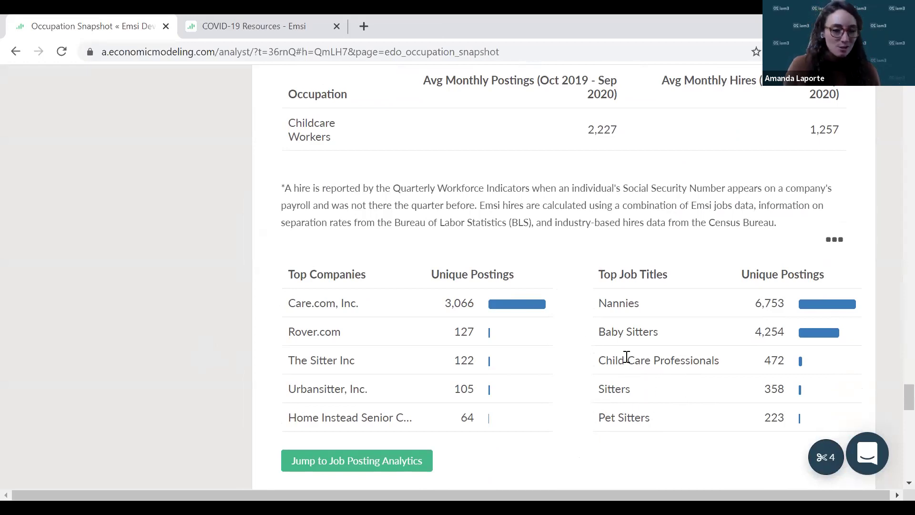
scroll(197, 356, "down", 6)
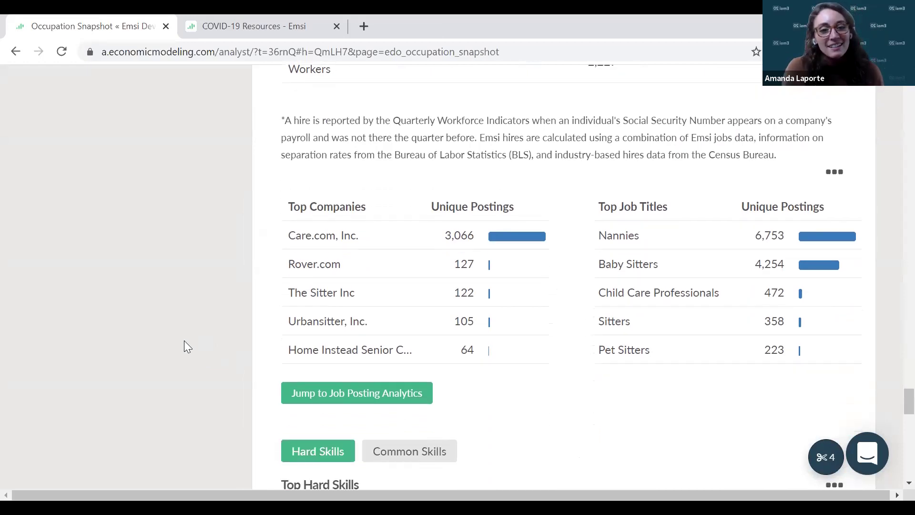
Step: Examine the Top Hard Skills chart, comparing frequency in job postings and profiles for Caregiving, Home Care, and Meal Planning and Preparation
scroll(221, 308, "down", 3)
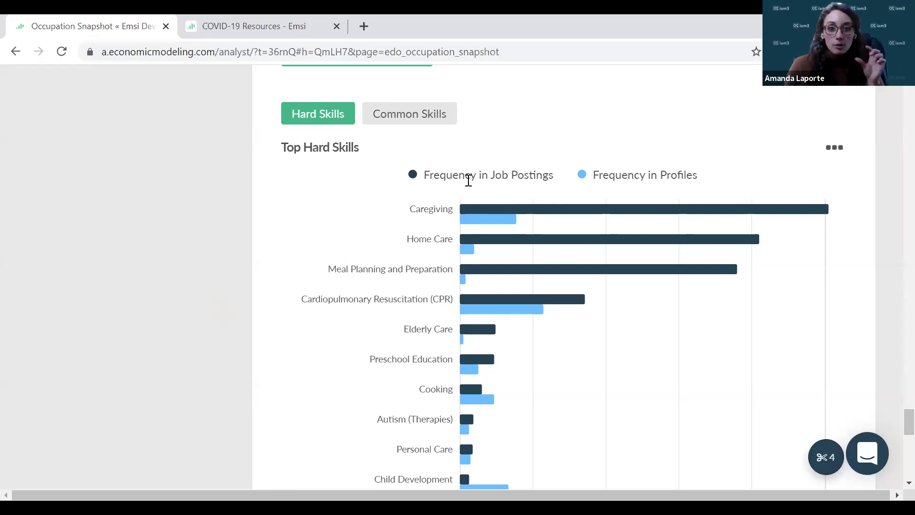
mouse_move(476, 208)
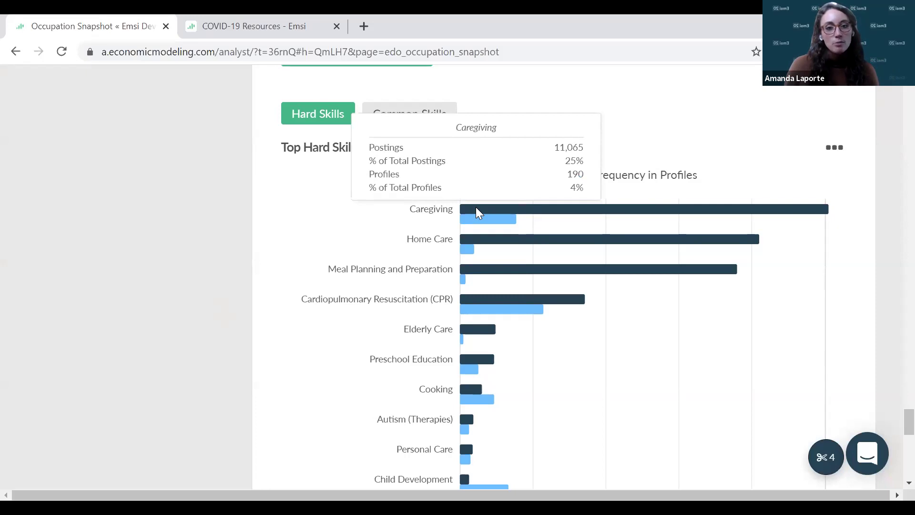
mouse_move(468, 246)
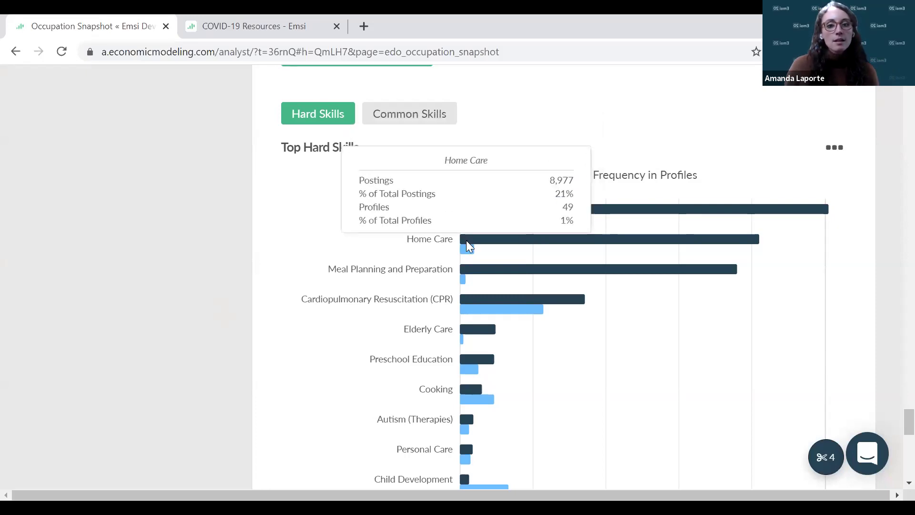
mouse_move(466, 270)
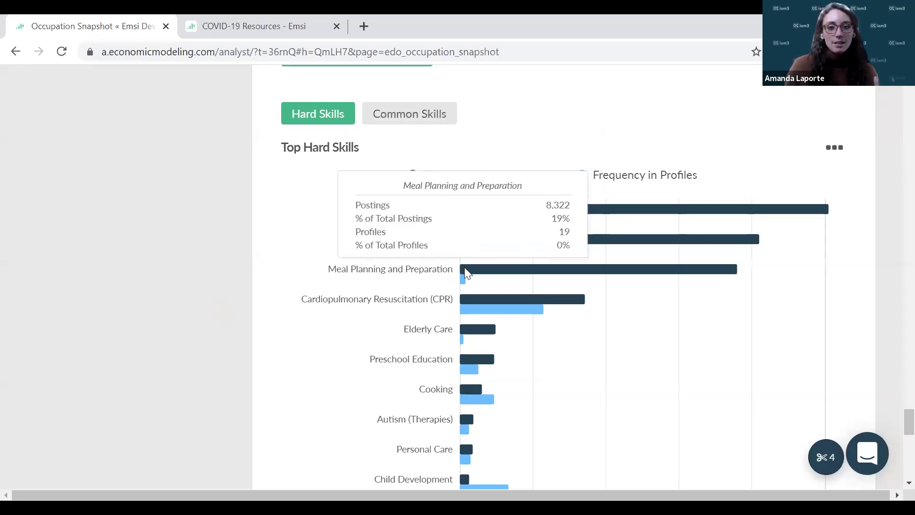
mouse_move(483, 310)
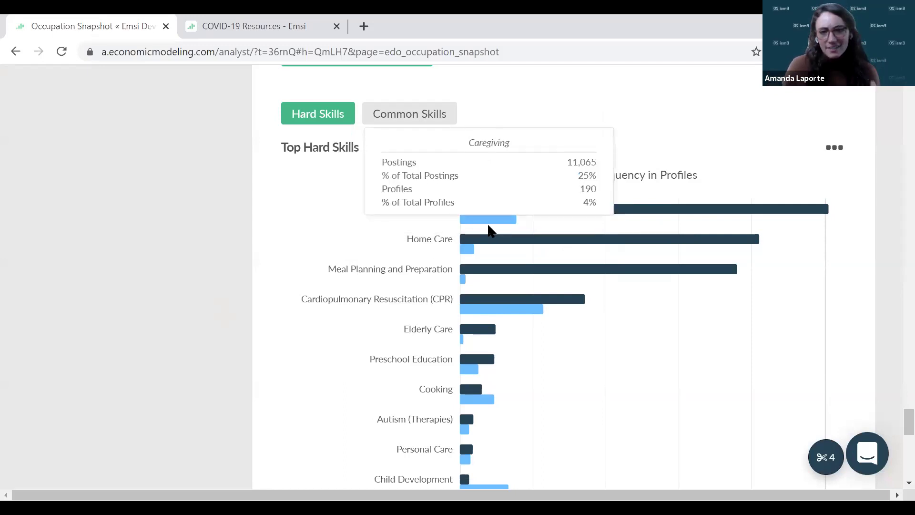
left_click_drag(704, 184, 603, 167)
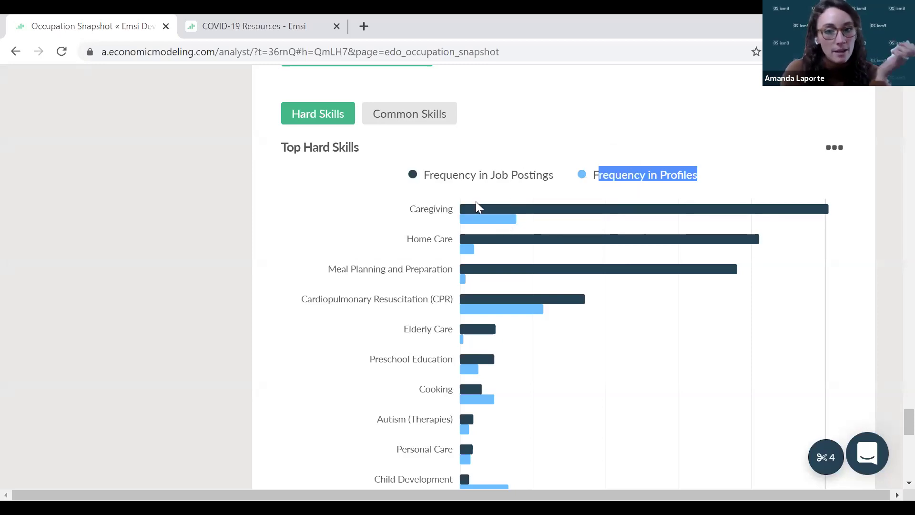
mouse_move(479, 208)
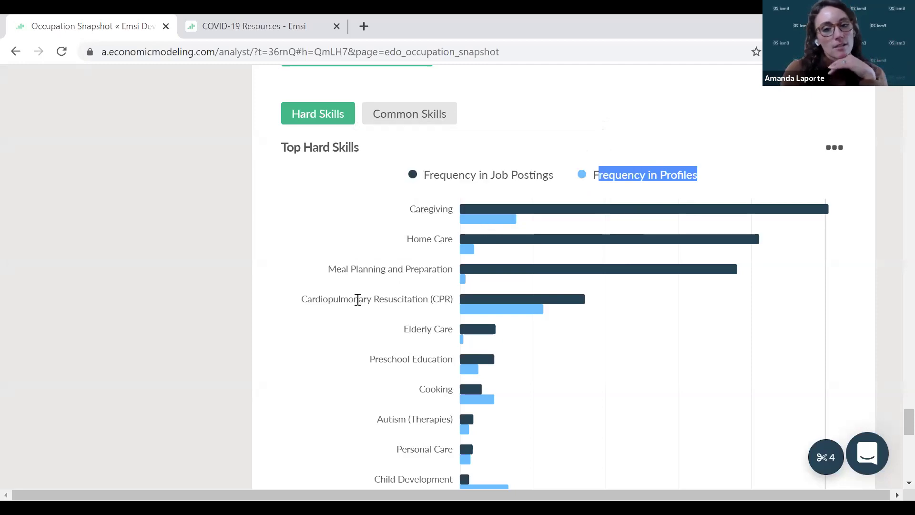
left_click(334, 356)
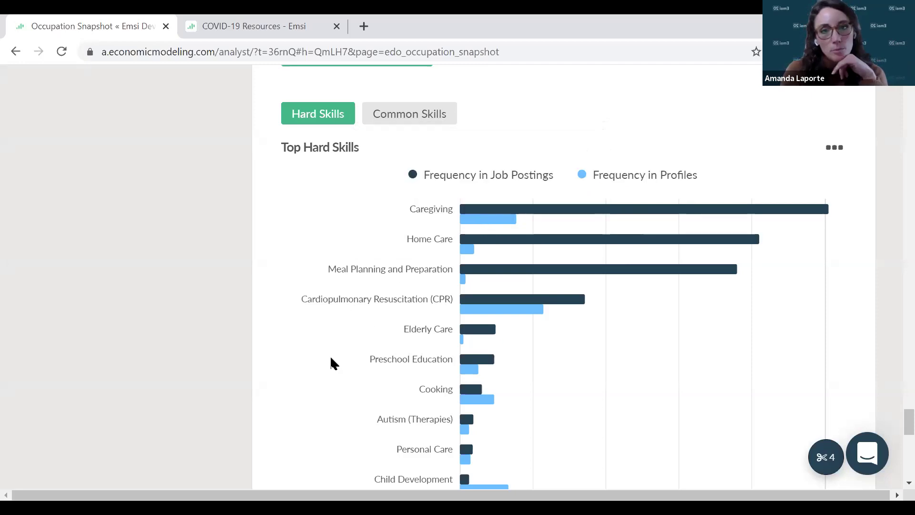
Step: Review the Graduate Pipeline section's programs, completions and openings for childcare workers
scroll(329, 365, "down", 5)
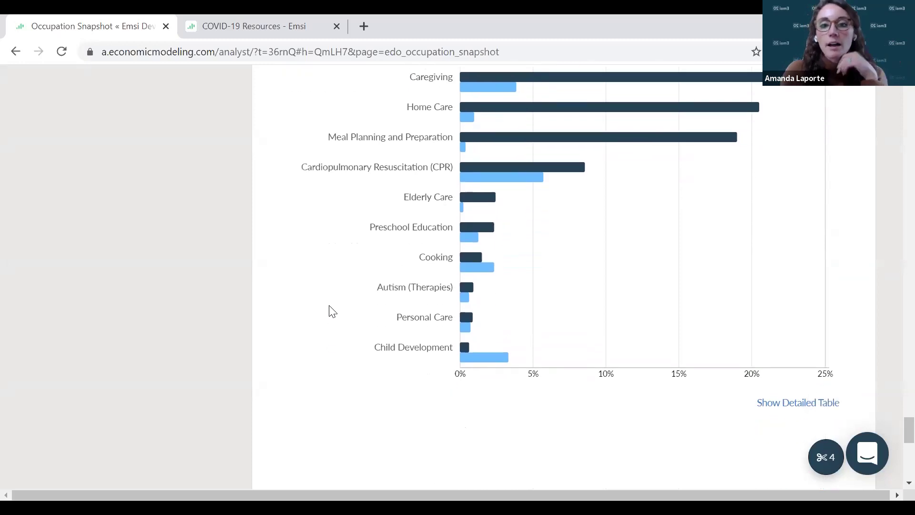
scroll(309, 310, "down", 5)
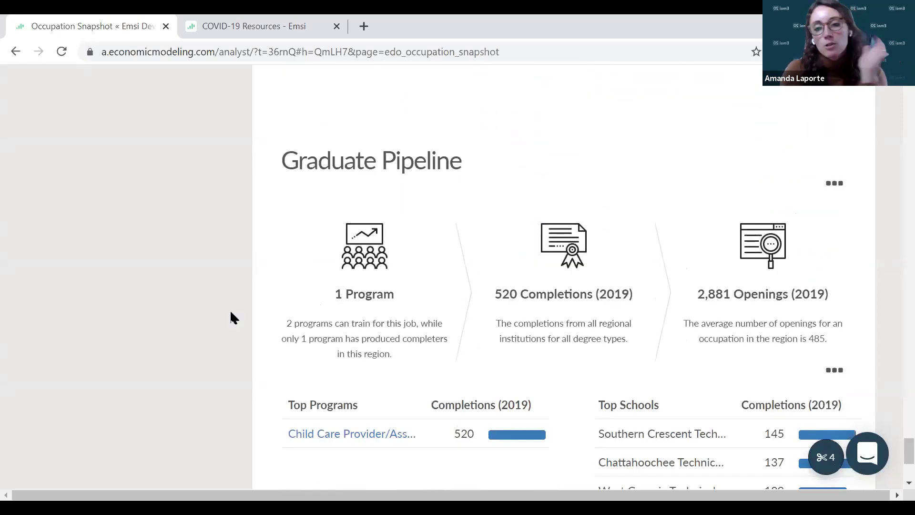
scroll(234, 319, "up", 1)
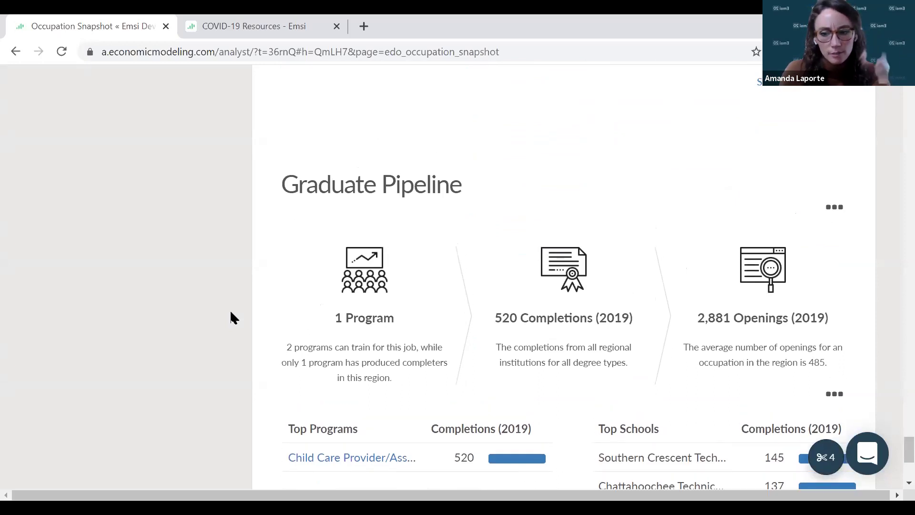
Step: Open Job Posting Analytics from the snapshot and review its overview, posting intensity, Advertised Salary chart and regional breakdown
left_click_drag(891, 450, 873, 424)
left_click(313, 258)
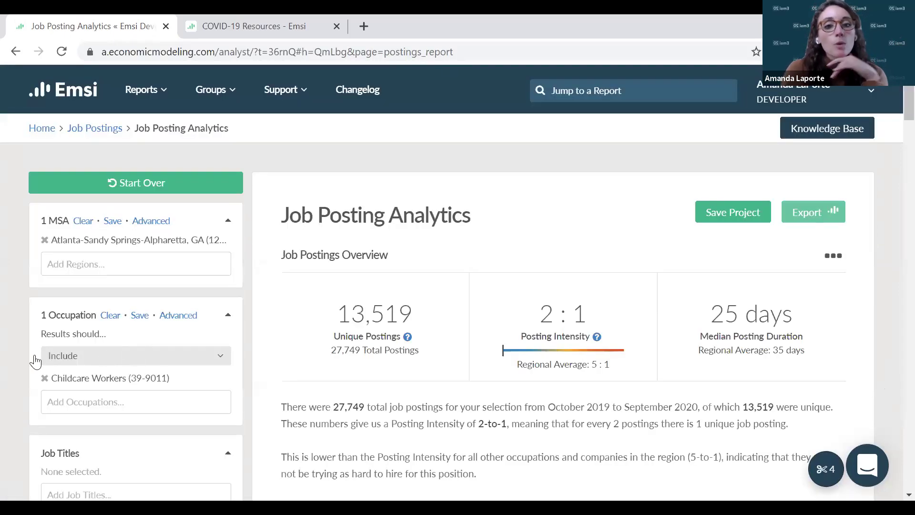
scroll(87, 302, "down", 5)
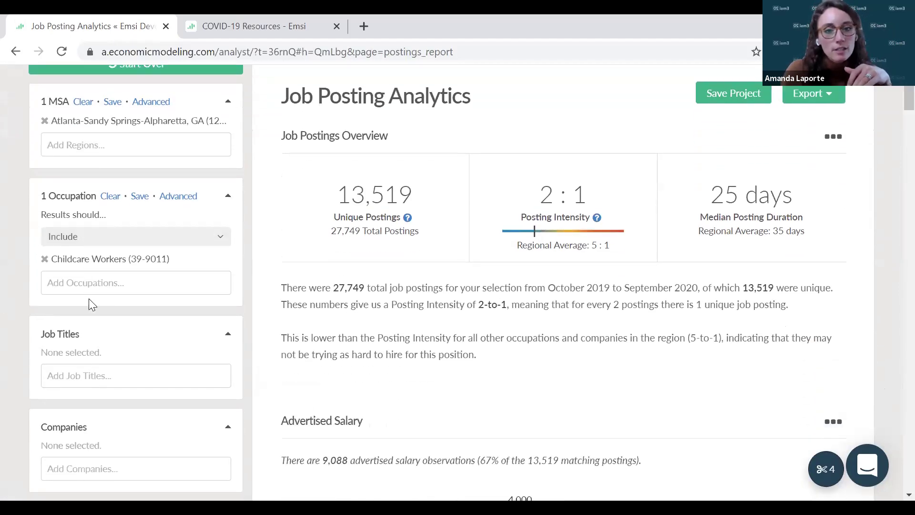
scroll(95, 286, "down", 1)
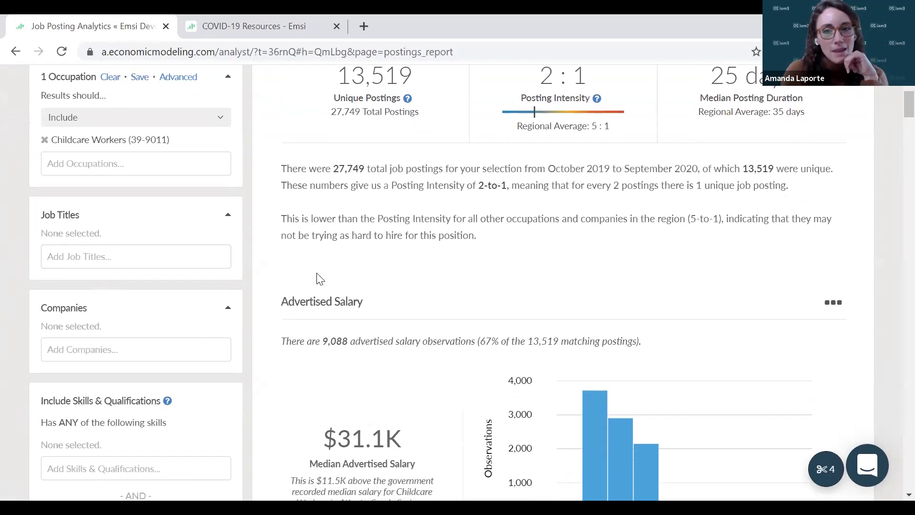
scroll(319, 279, "up", 1)
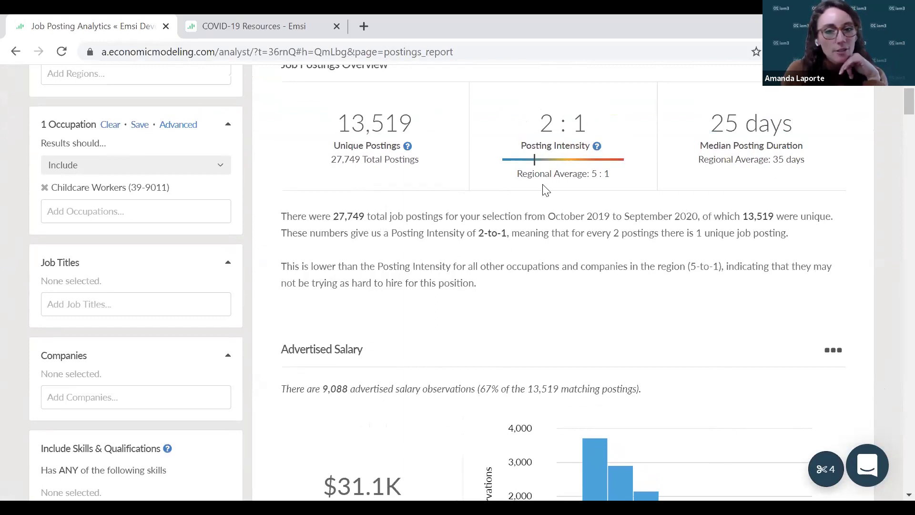
scroll(286, 350, "down", 5)
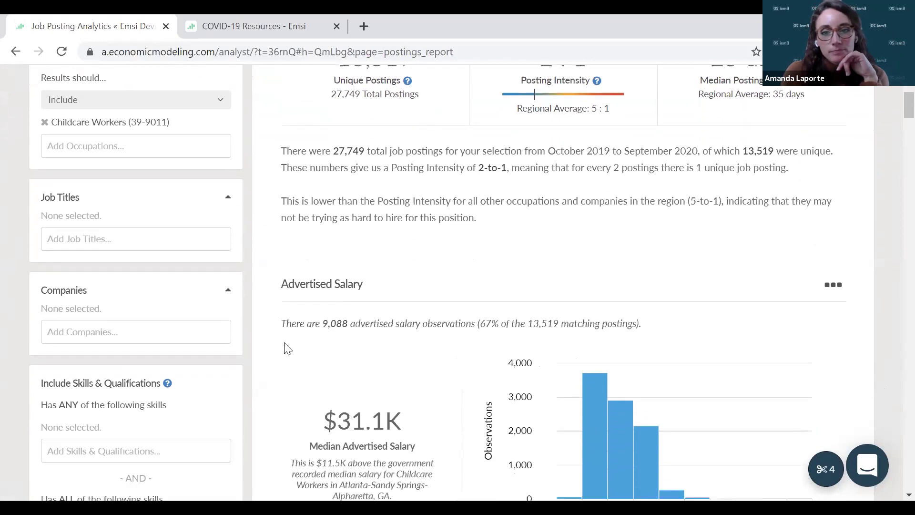
scroll(271, 353, "down", 3)
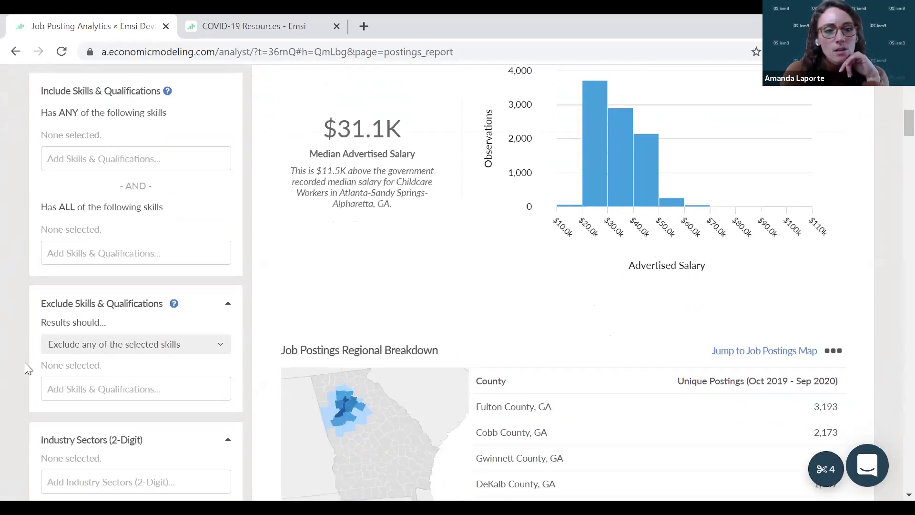
Step: Leave the Job Posting Analytics report for the Job Postings category page listing the available reports
scroll(25, 367, "up", 5)
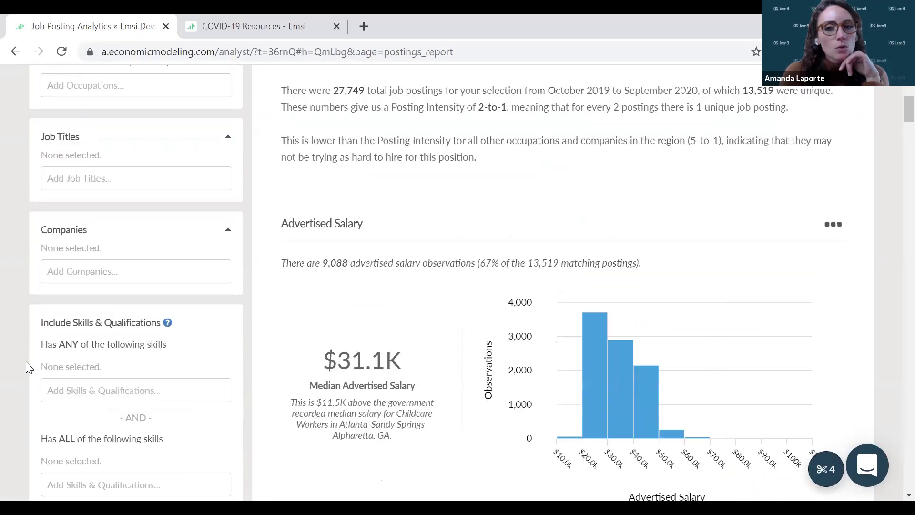
scroll(26, 362, "up", 7)
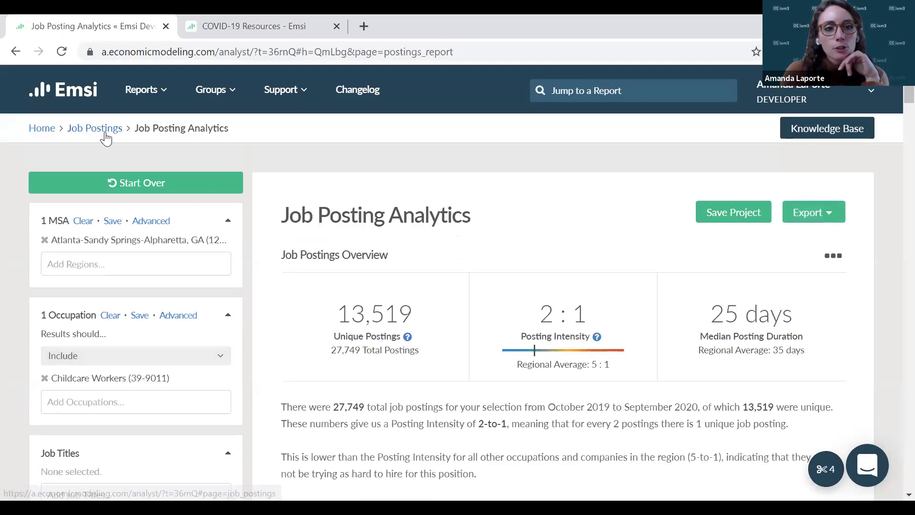
left_click(97, 135)
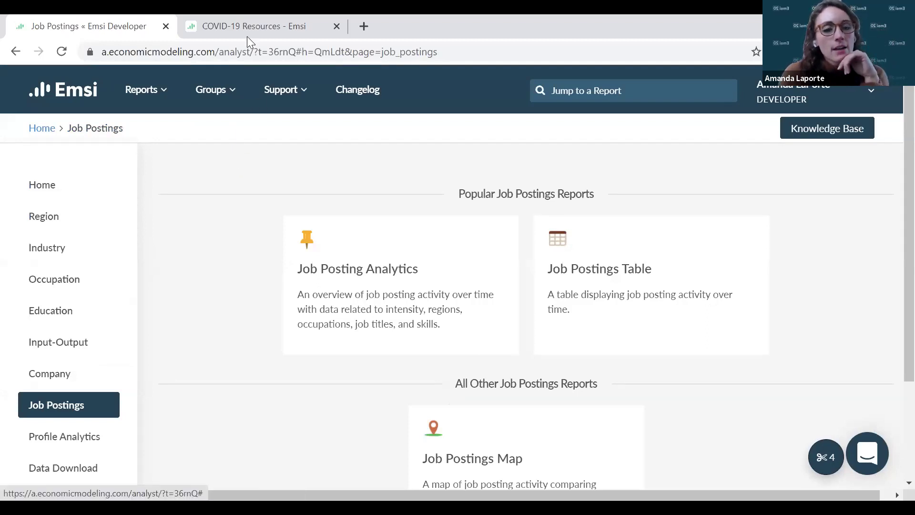
Step: Switch to the COVID-19 Resources page and look through its Data Tools and Research sections, including the Health Risk Index
left_click(260, 31)
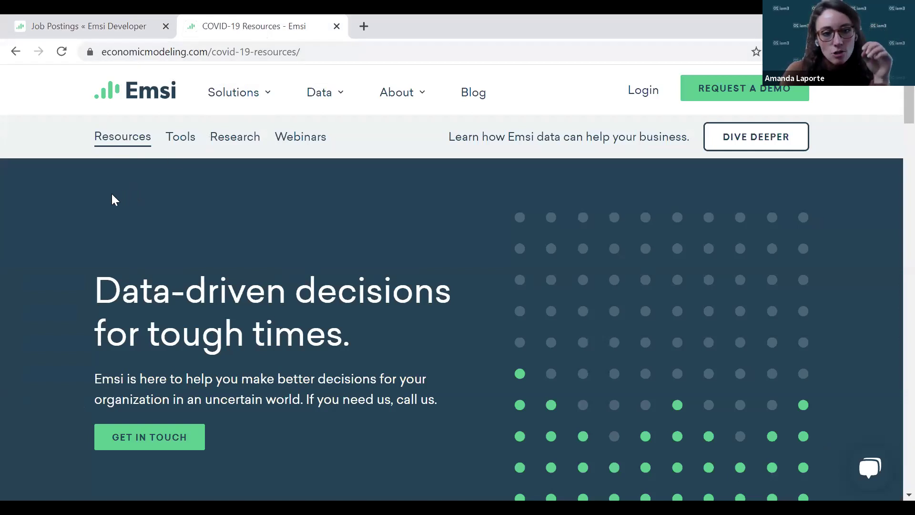
scroll(103, 194, "down", 2)
scroll(103, 194, "down", 3)
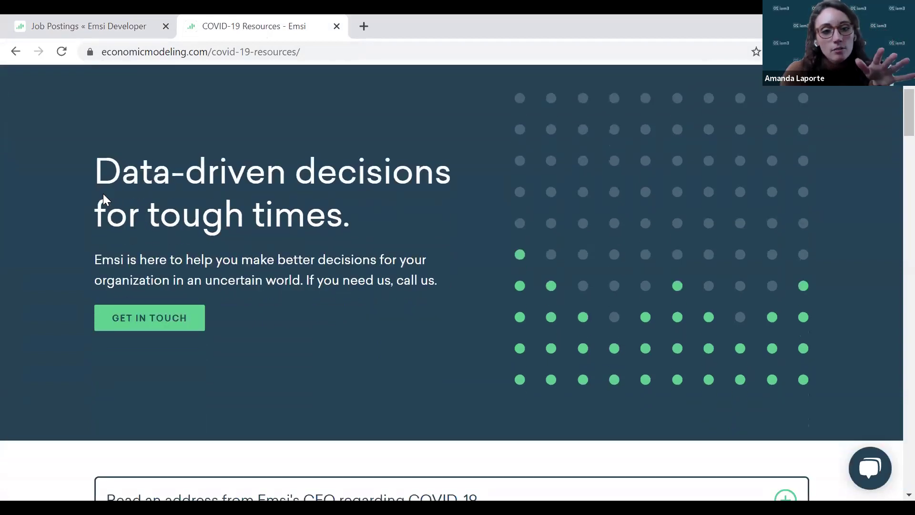
scroll(105, 195, "down", 3)
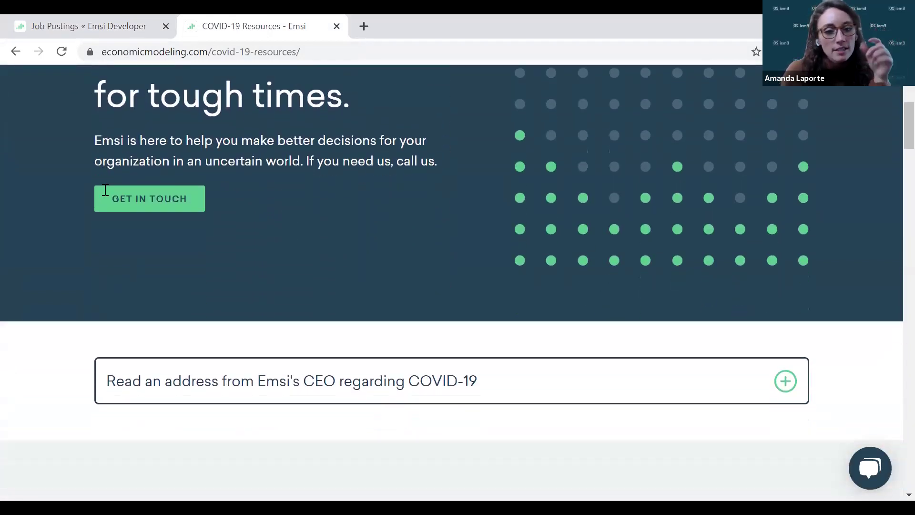
scroll(101, 217, "down", 8)
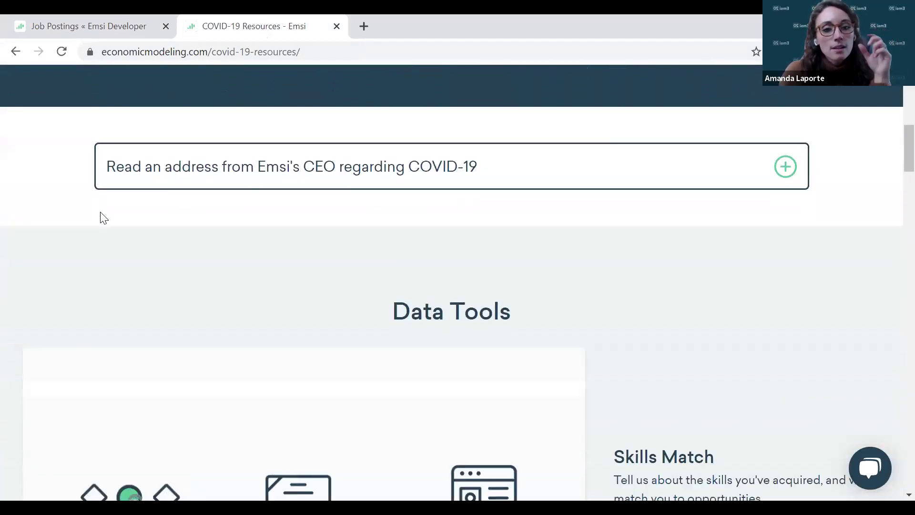
scroll(198, 267, "down", 9)
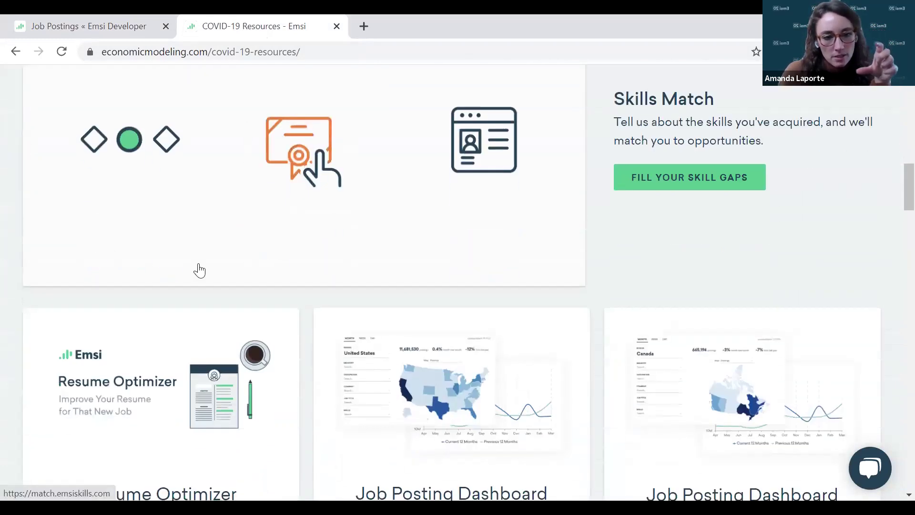
scroll(280, 274, "down", 9)
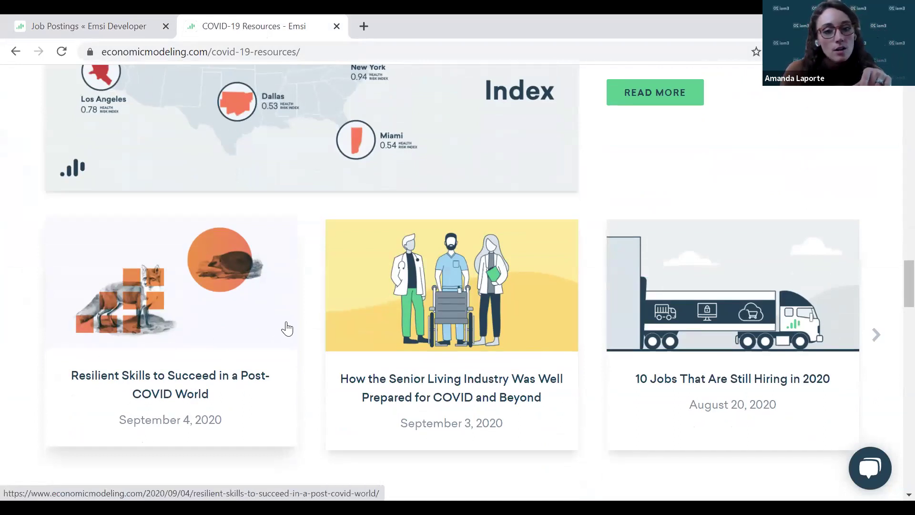
scroll(295, 327, "down", 2)
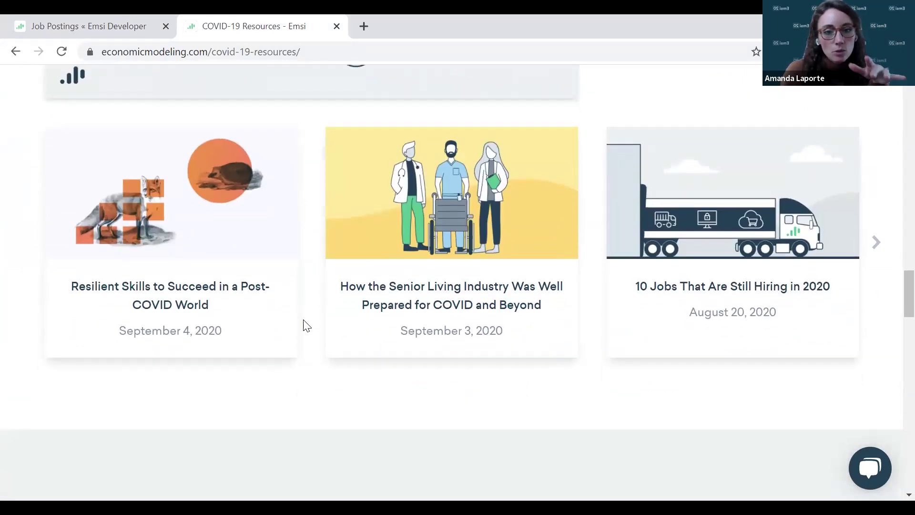
scroll(307, 326, "up", 4)
scroll(306, 326, "up", 4)
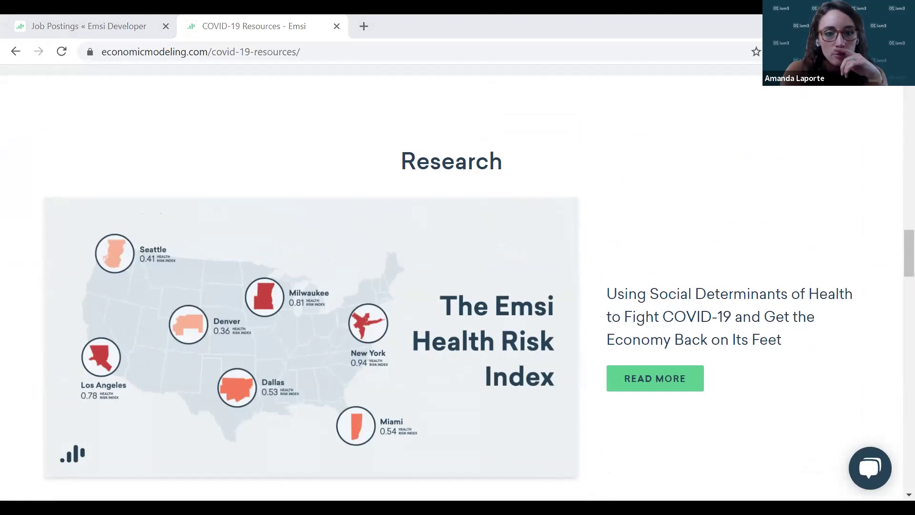
Step: Switch to the PowerPoint presentation and start the slide show from the COVID-19 Resources slide
key("alt+Tab")
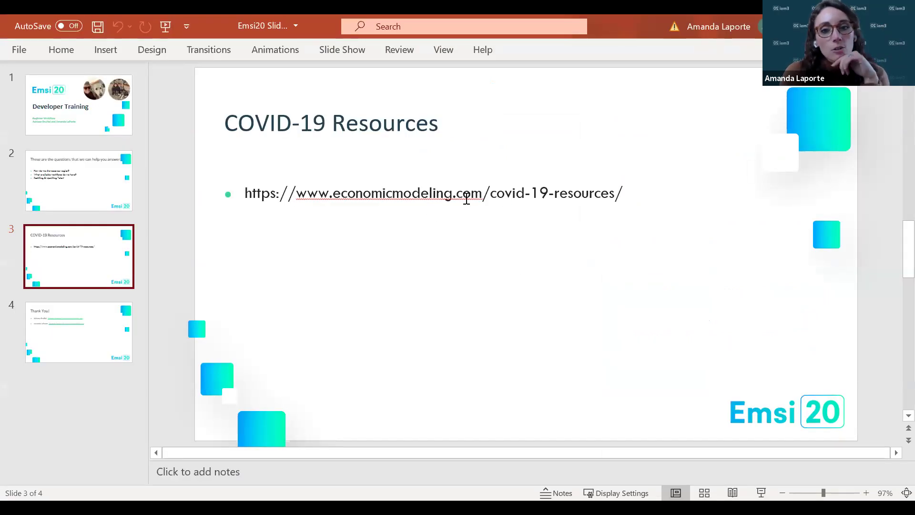
left_click(761, 493)
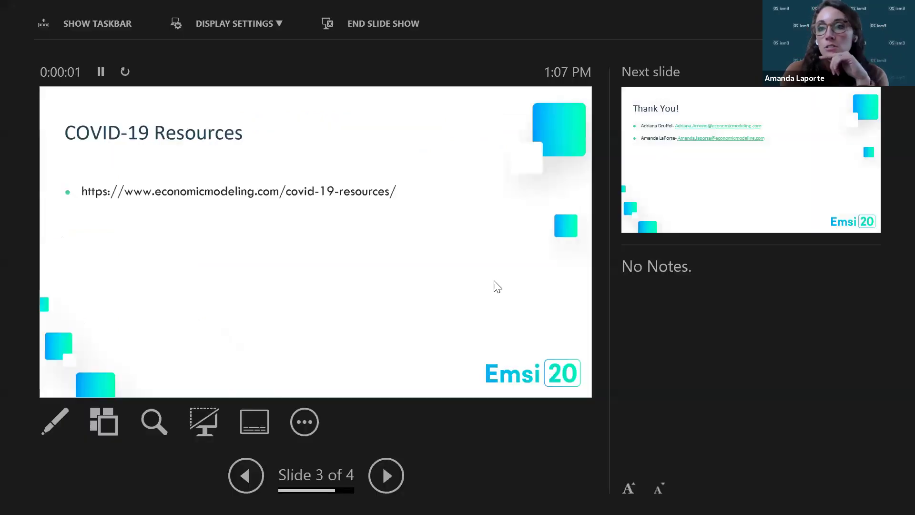
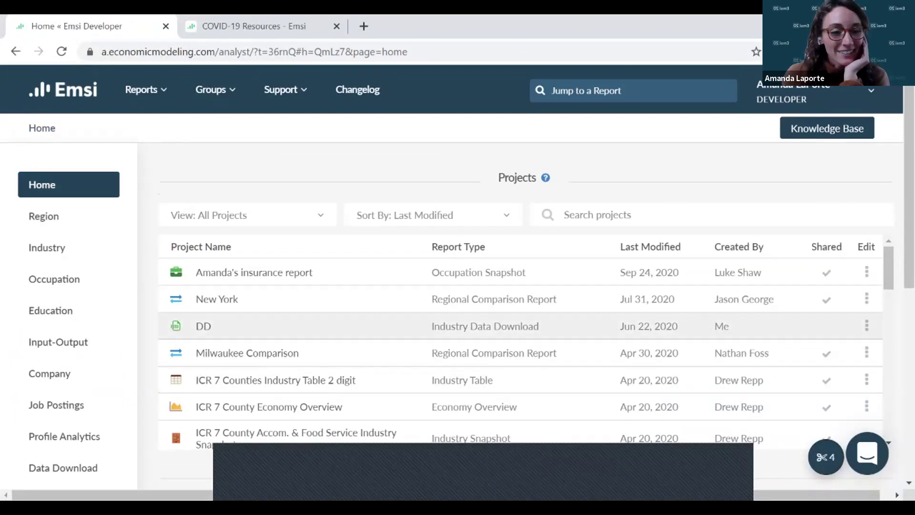
scroll(519, 277, "down", 2)
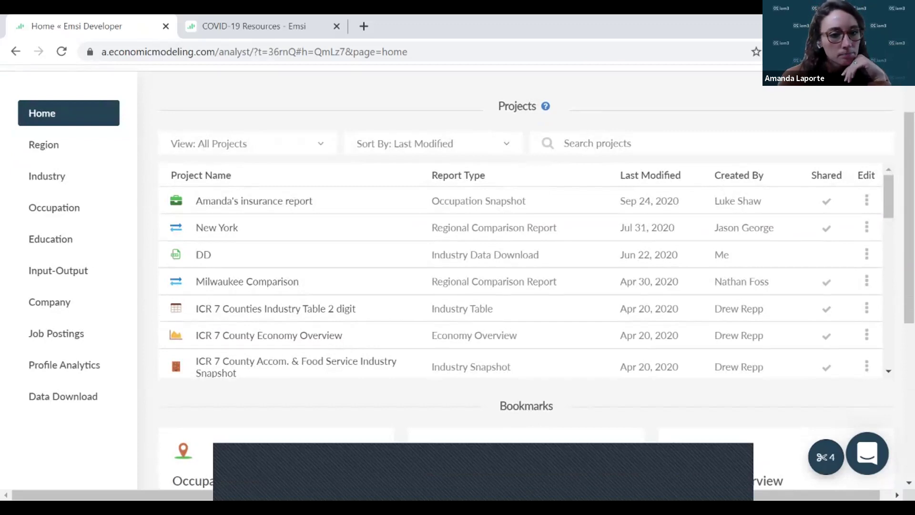
scroll(457, 277, "up", 2)
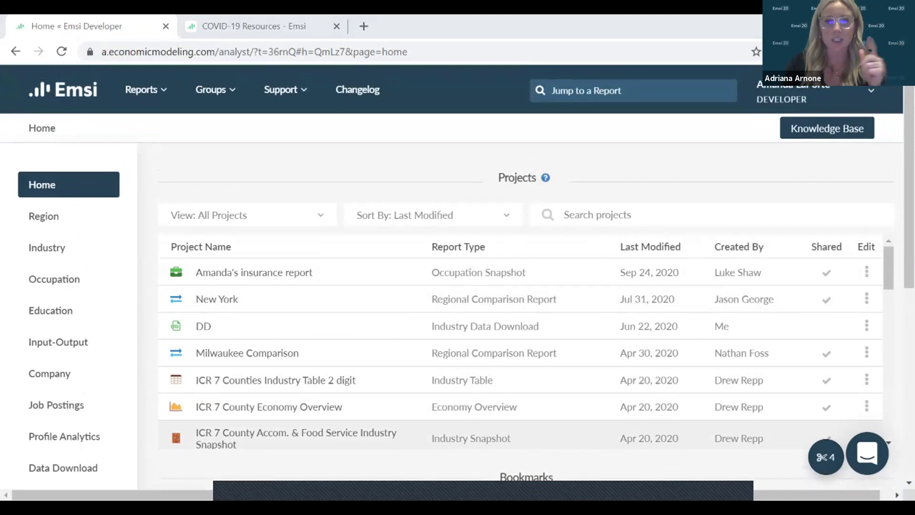
key("ctrl+Tab")
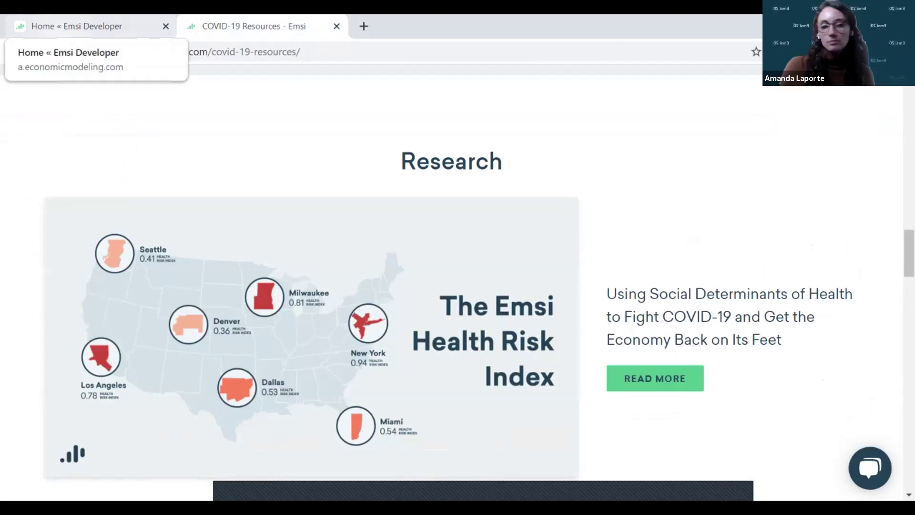
left_click(90, 26)
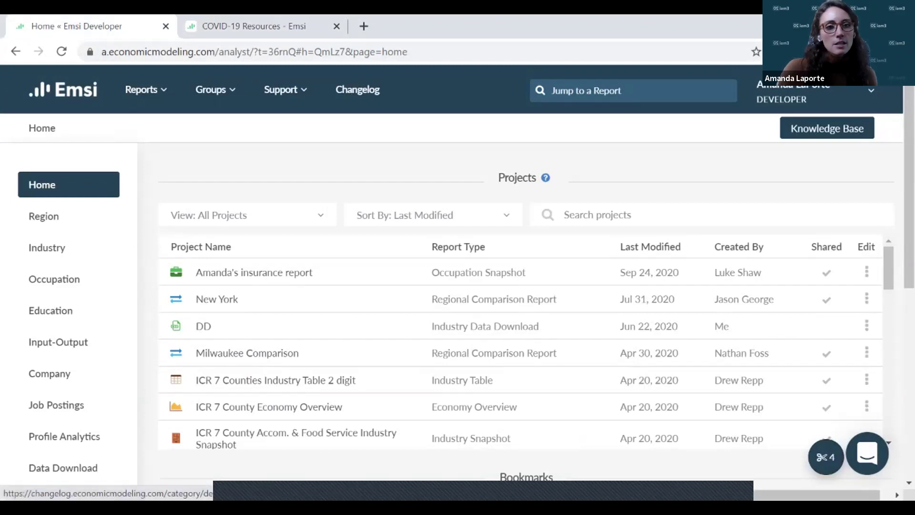
left_click(245, 26)
left_click(91, 26)
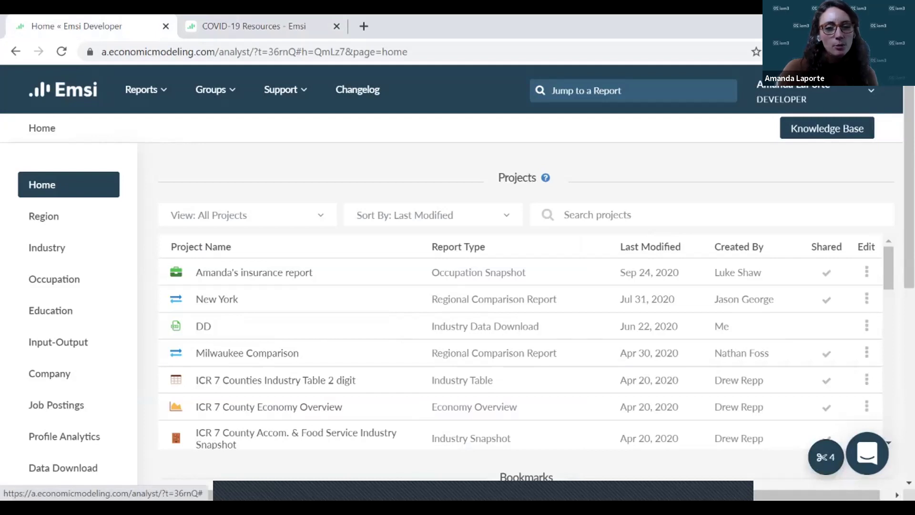
Step: Open the Emsi Blog from the support resources and look through its featured article and Recent Posts categories
left_click(285, 89)
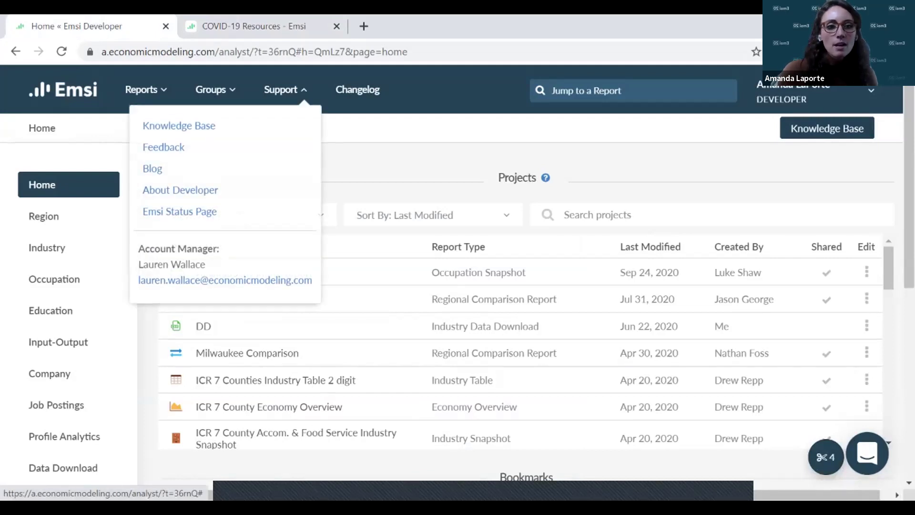
left_click(153, 169)
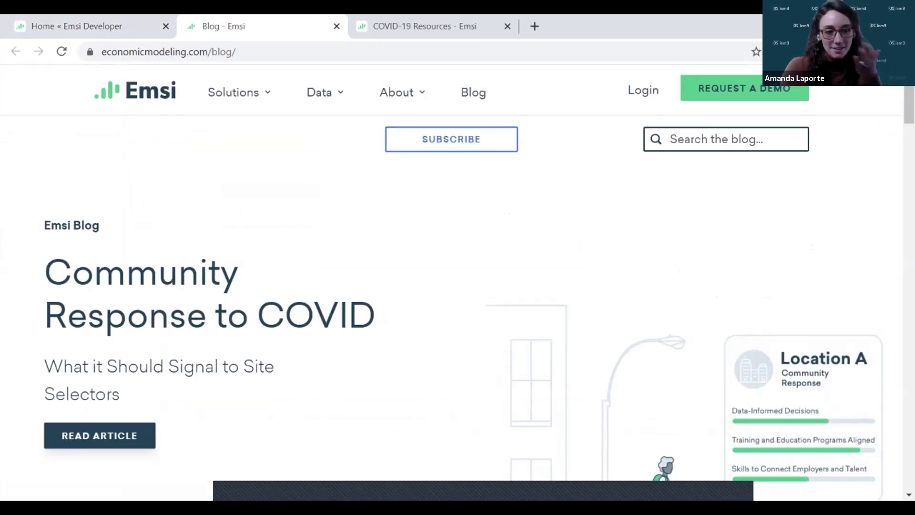
scroll(457, 284, "down", 1)
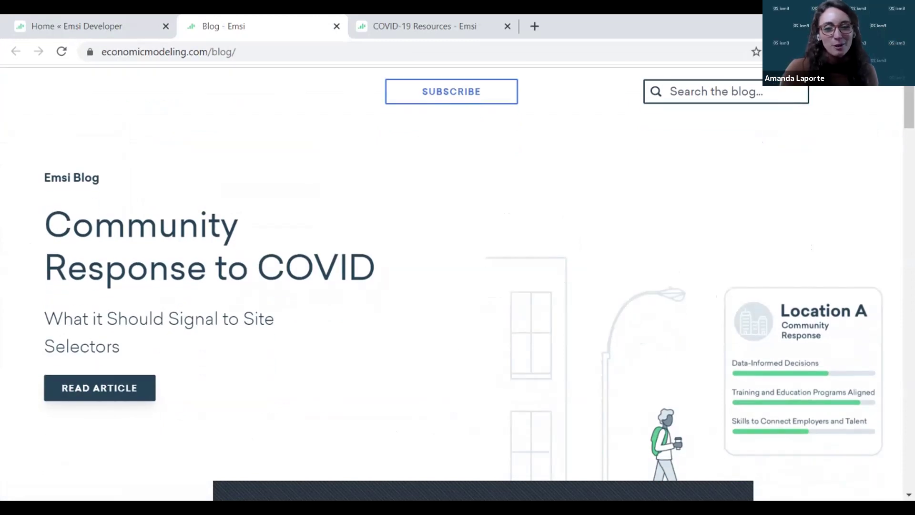
scroll(458, 283, "down", 2)
scroll(458, 284, "down", 2)
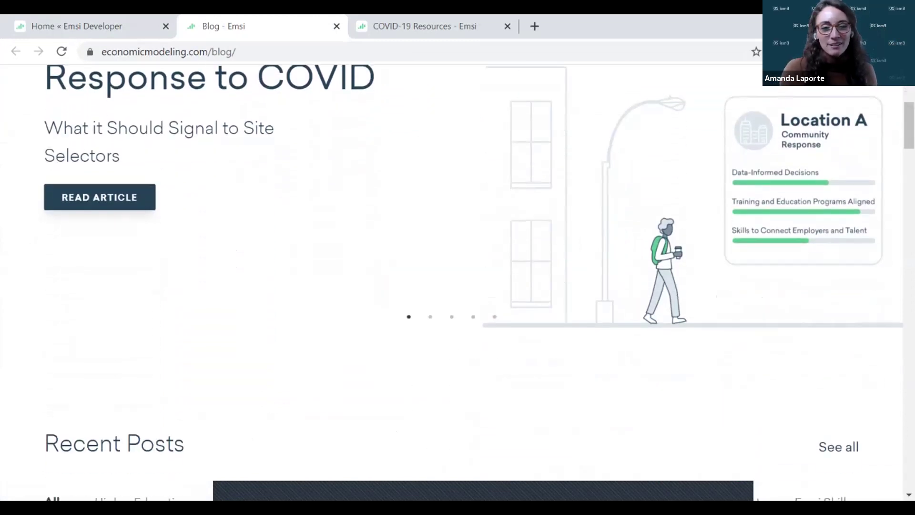
scroll(457, 283, "down", 4)
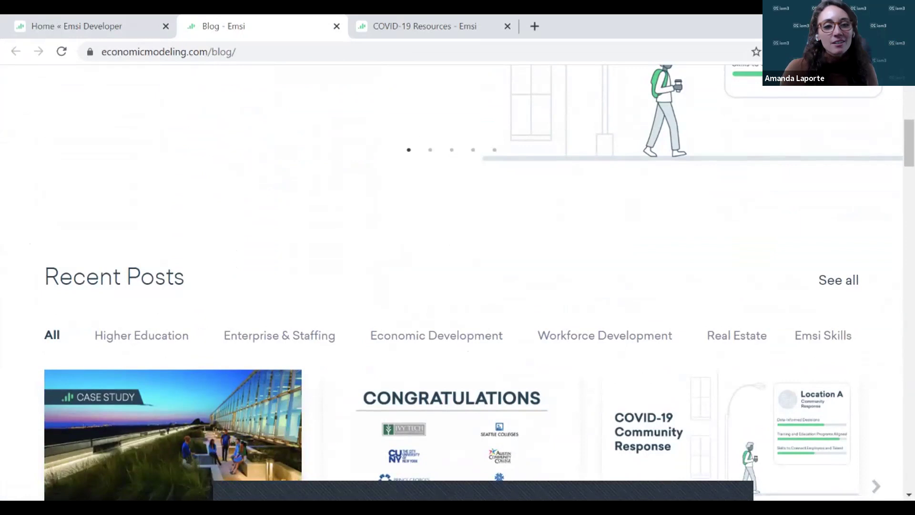
scroll(457, 284, "down", 3)
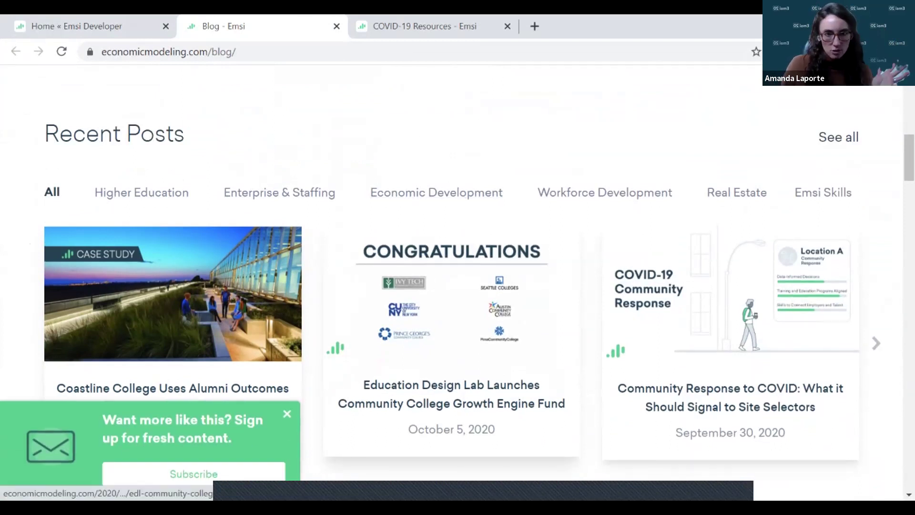
scroll(436, 192, "up", 5)
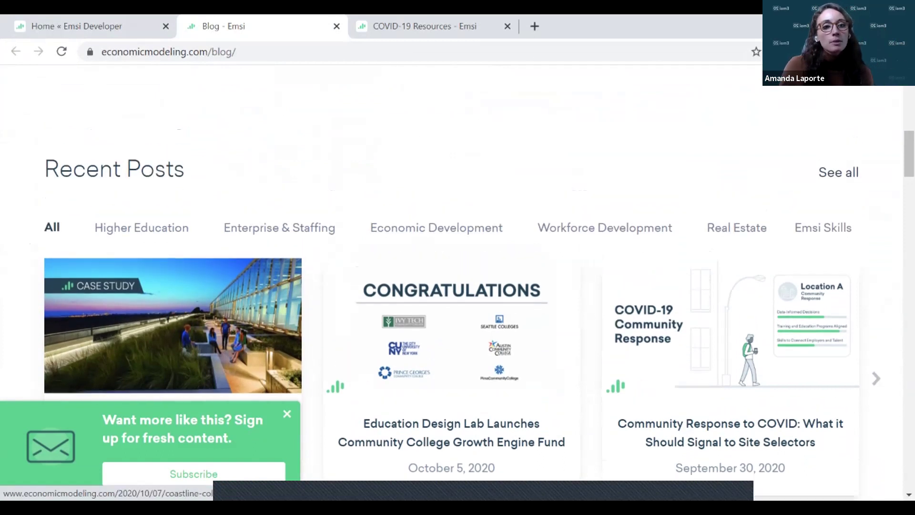
scroll(451, 281, "up", 6)
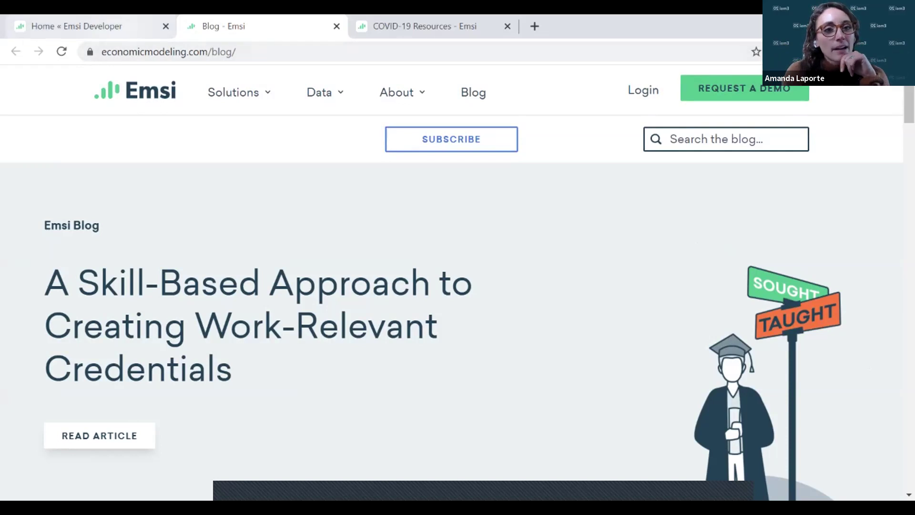
Step: Revisit the blog's Recent Posts section and return to the Emsi Developer home page
left_click(86, 26)
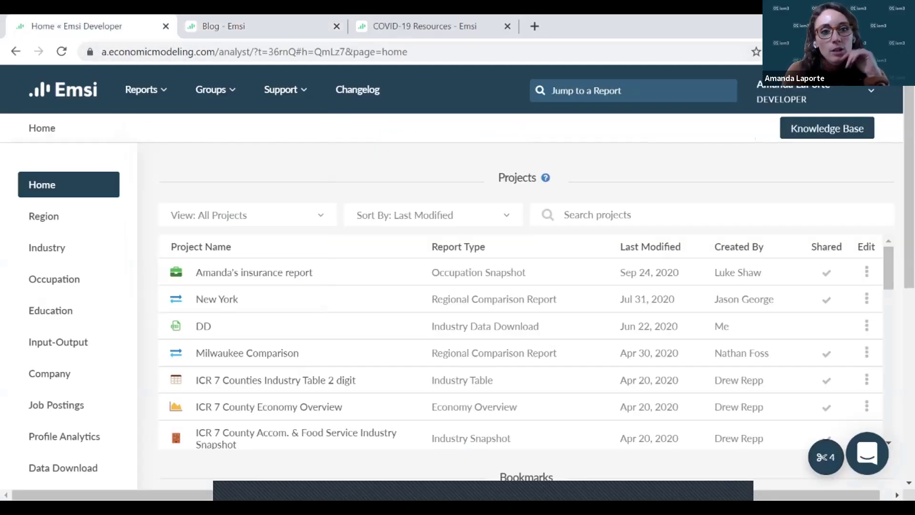
left_click(224, 26)
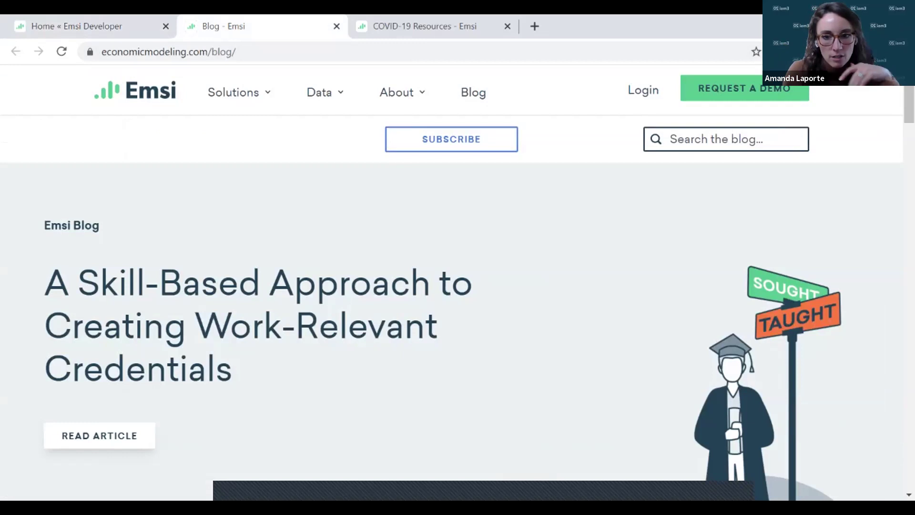
scroll(457, 282, "down", 8)
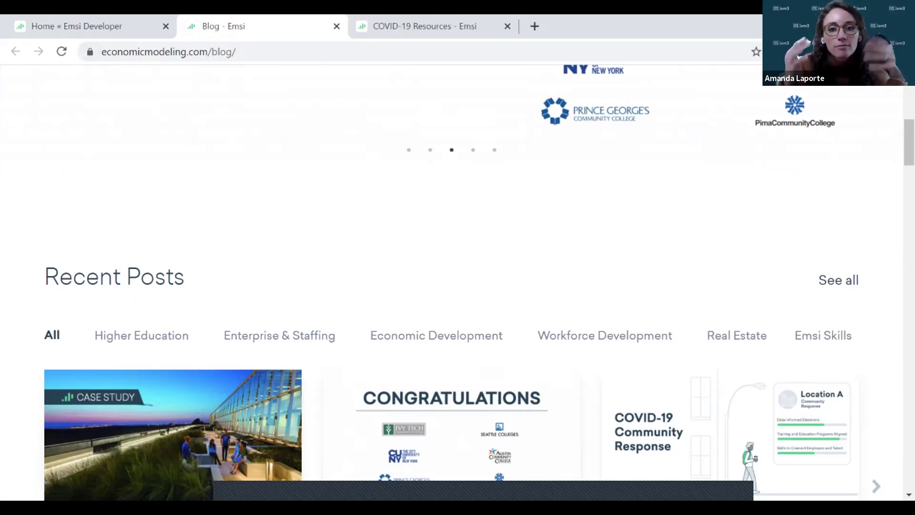
key("ctrl+shift+Tab")
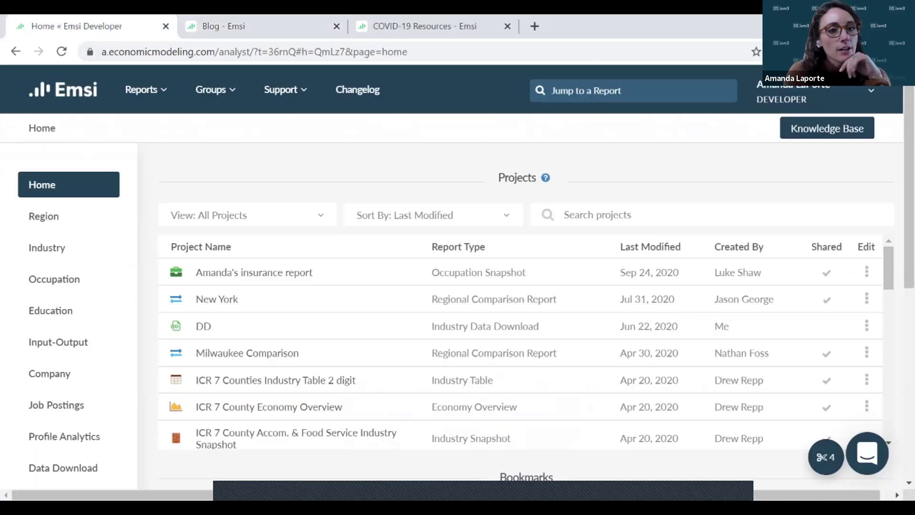
left_click(284, 89)
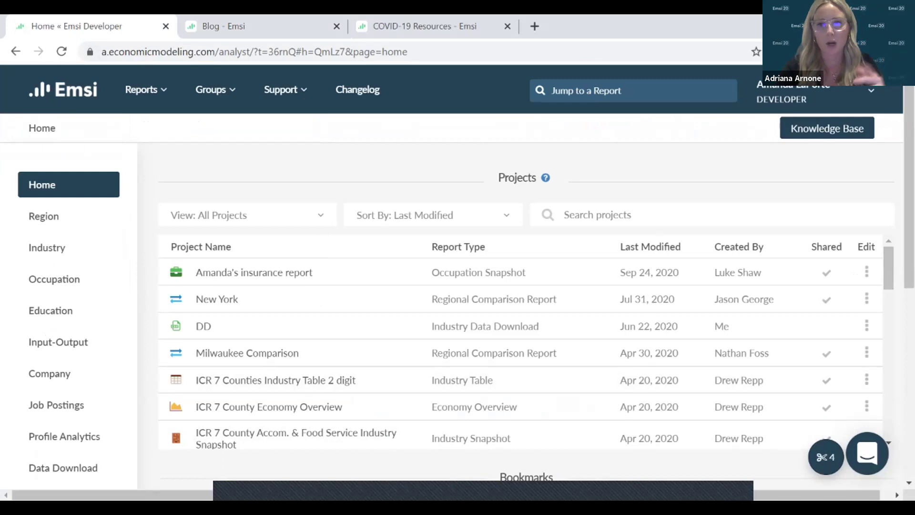
Step: Run an Occupation Snapshot for Childcare Workers (39-9011) in Atlanta-Sandy Springs-Alpharetta, GA
left_click(53, 279)
left_click(233, 270)
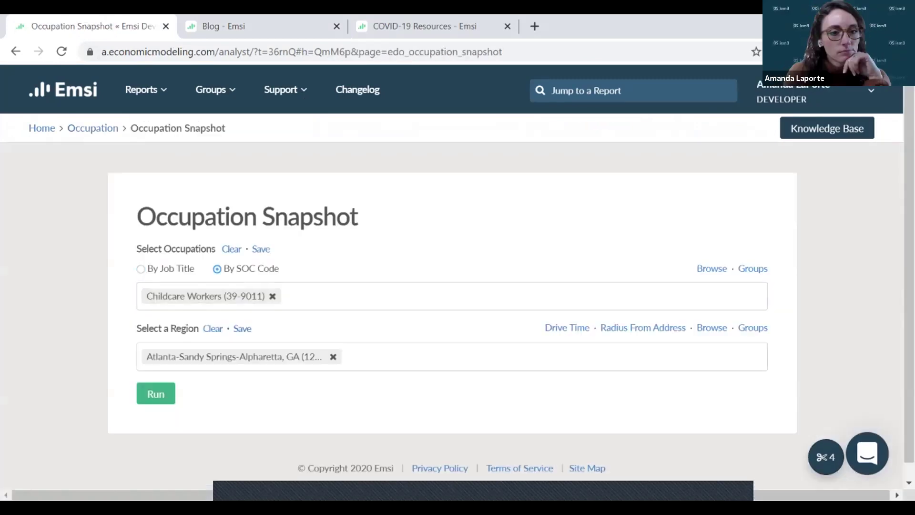
left_click(156, 393)
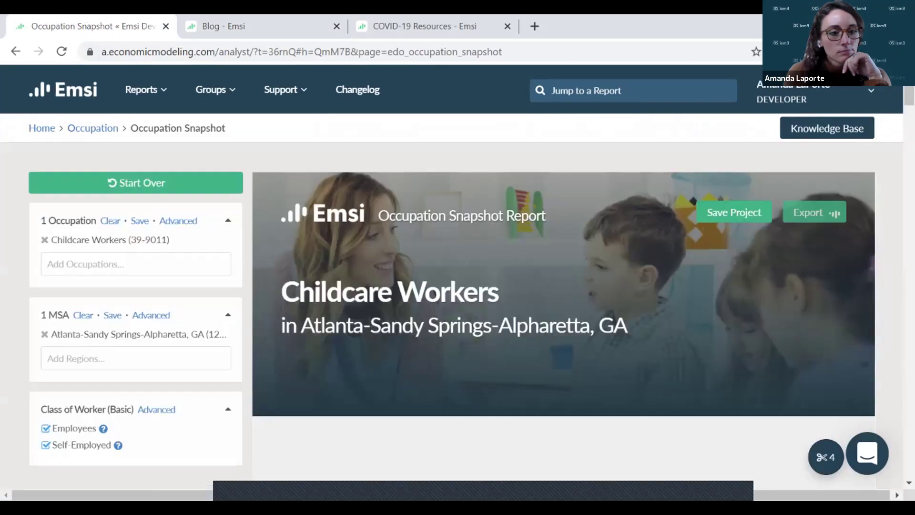
Step: Look through the snapshot's map, Executive Summary, Supply (Jobs), diversity, compensation and job posting sections down to Top Companies and Top Job Titles
scroll(452, 276, "down", 2)
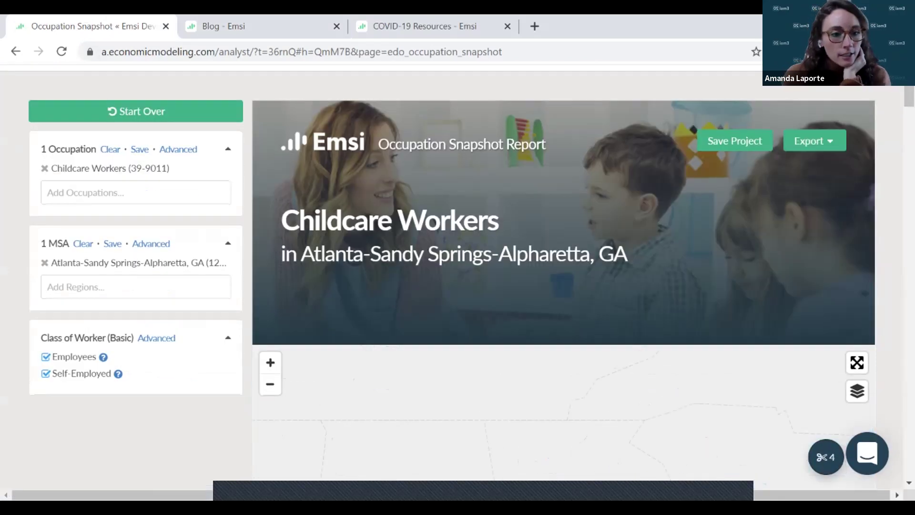
scroll(563, 276, "down", 8)
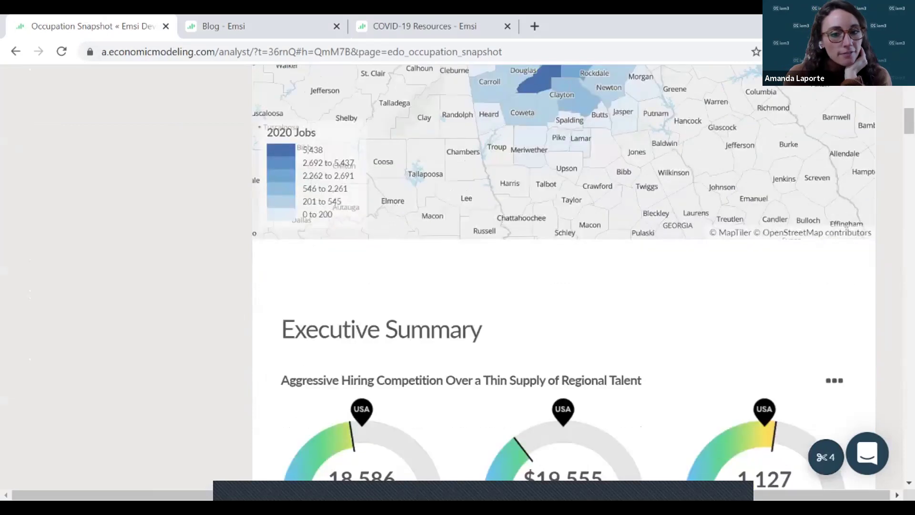
scroll(562, 277, "down", 11)
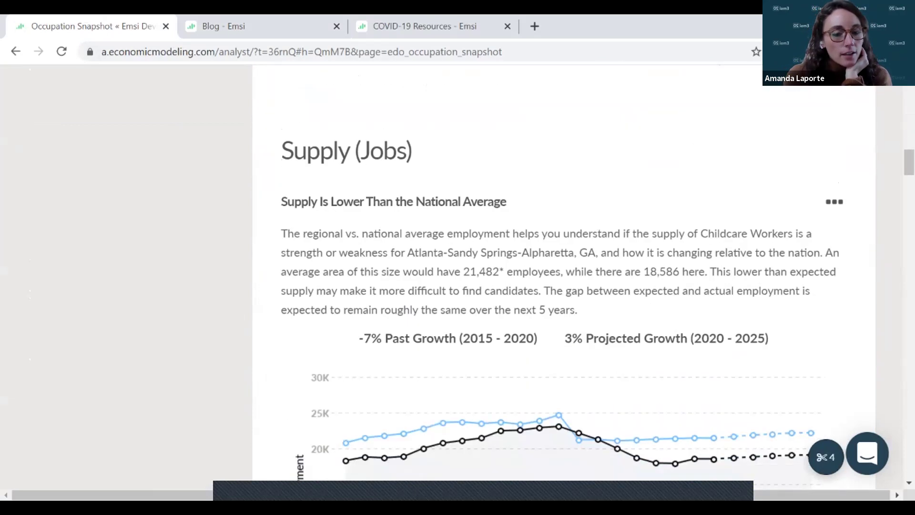
scroll(562, 276, "down", 4)
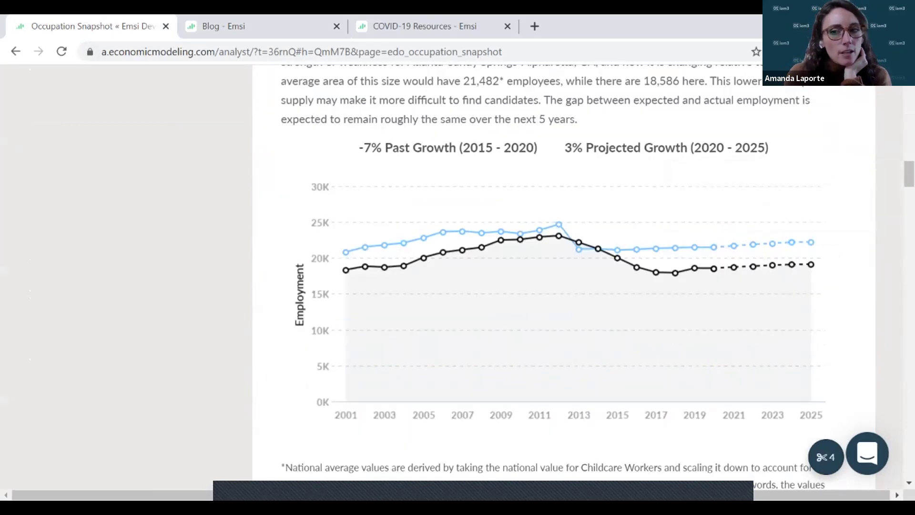
scroll(563, 276, "down", 20)
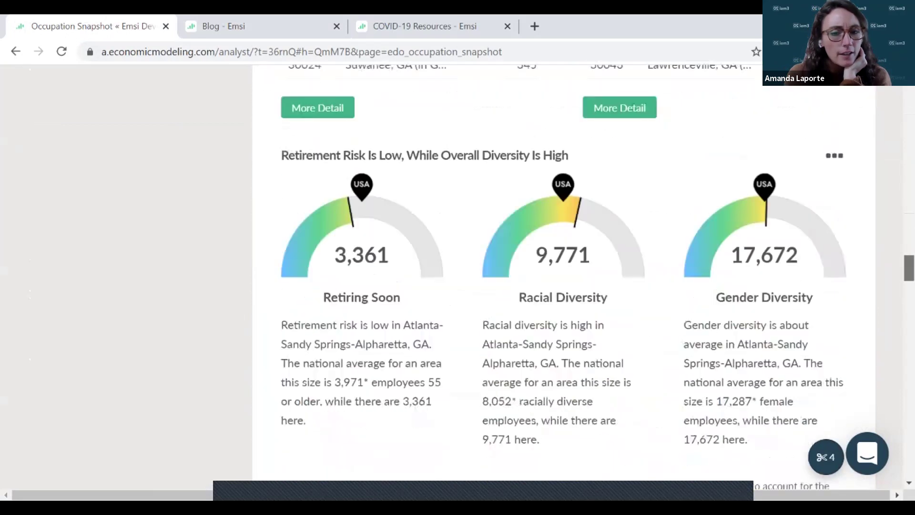
scroll(562, 276, "down", 15)
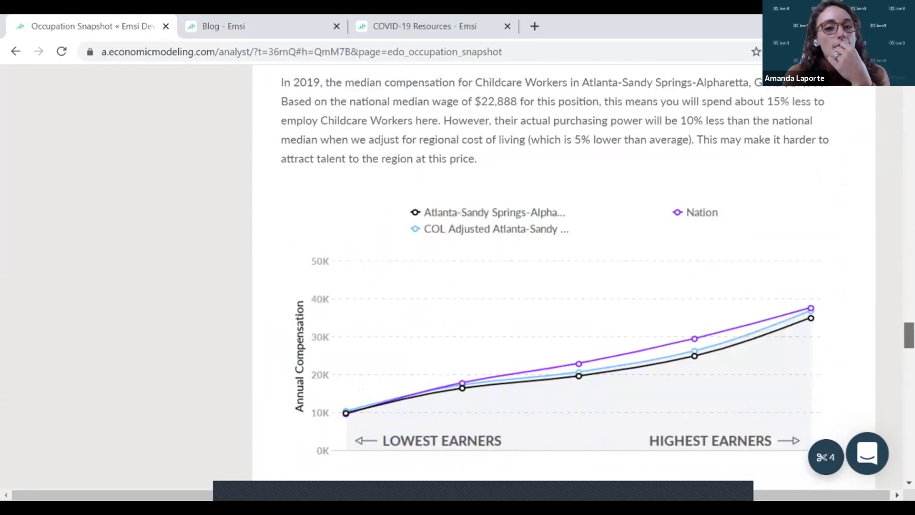
scroll(563, 277, "down", 12)
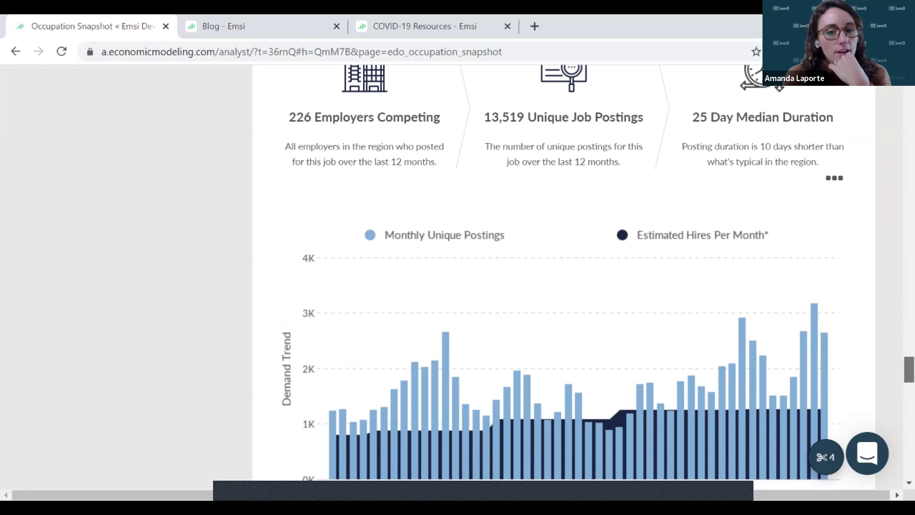
scroll(562, 276, "down", 10)
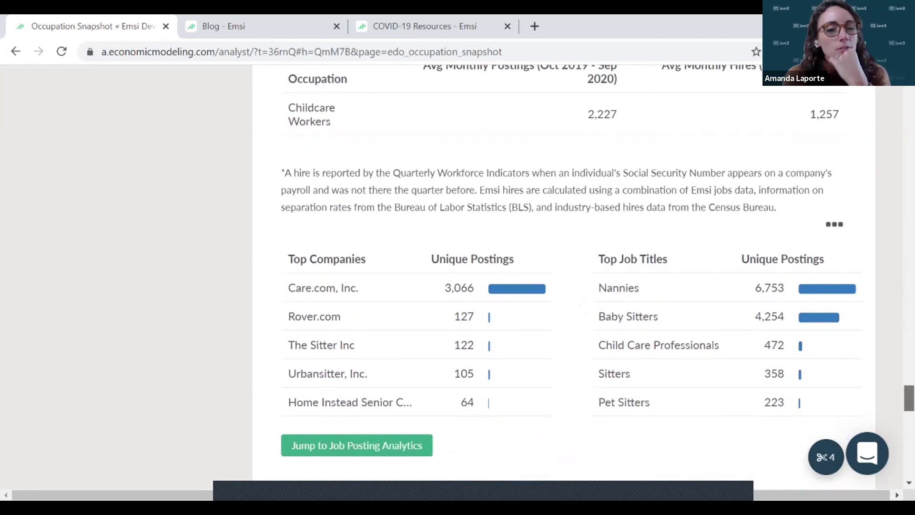
Step: Examine the Caregiving figures in the Top Hard Skills chart and switch the chart to Common Skills
scroll(563, 276, "down", 6)
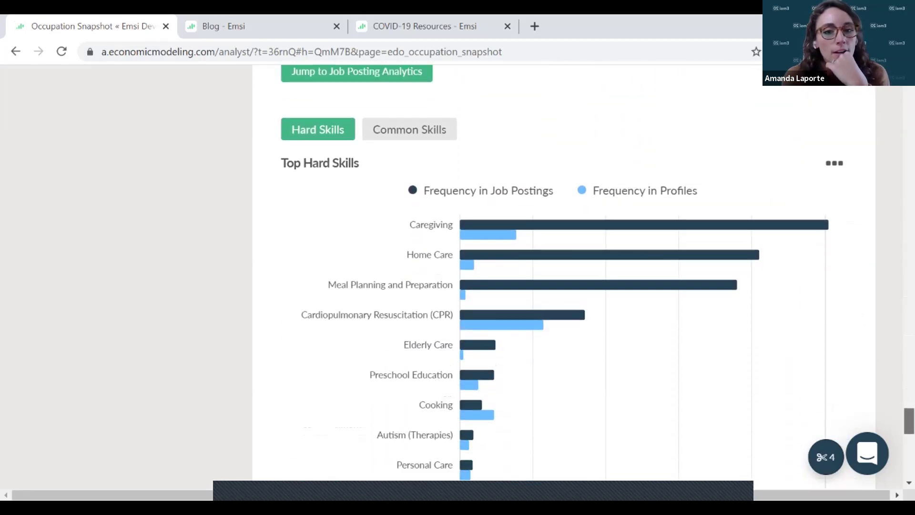
scroll(563, 276, "down", 1)
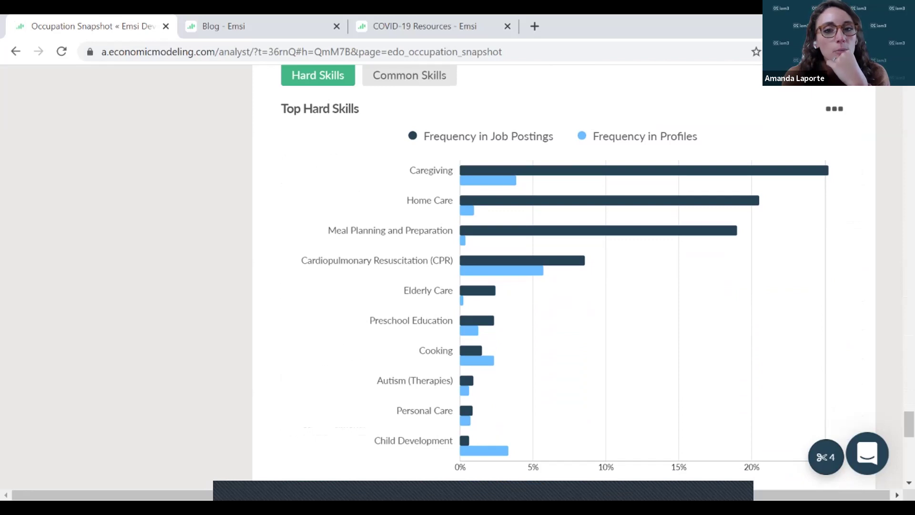
mouse_move(509, 179)
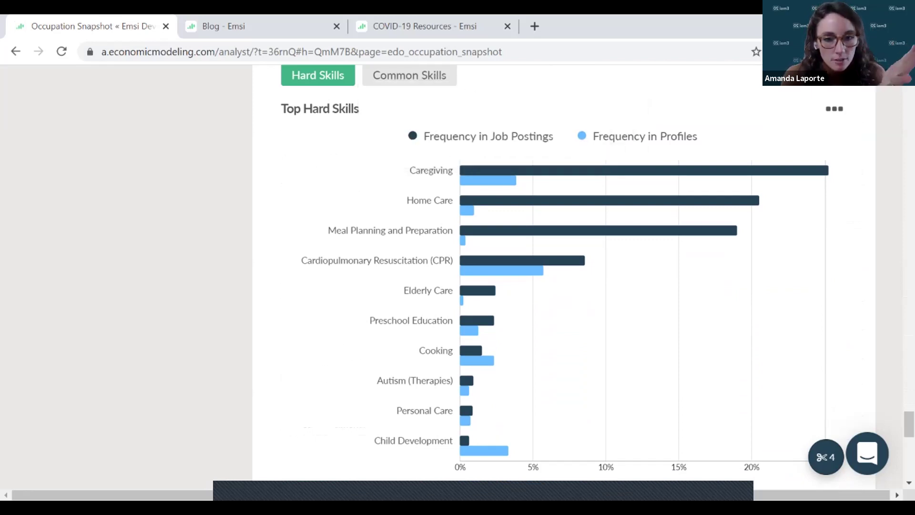
mouse_move(482, 175)
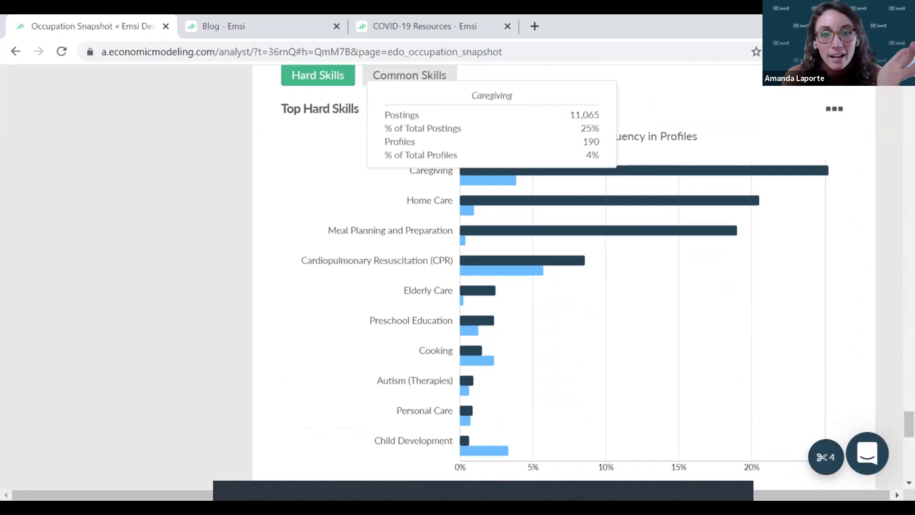
scroll(562, 274, "up", 1)
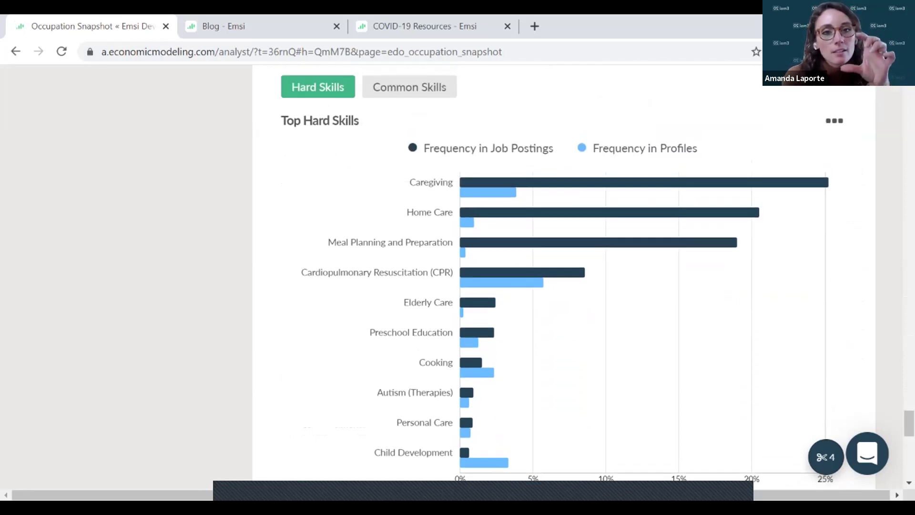
left_click(409, 99)
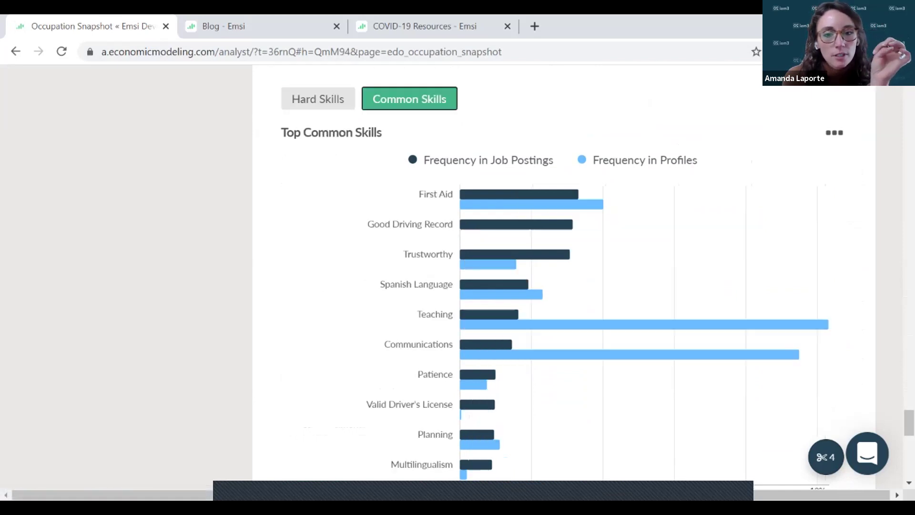
Step: Compare the Top Hard Skills chart with the Top Common Skills chart, ending on Common Skills
left_click(318, 99)
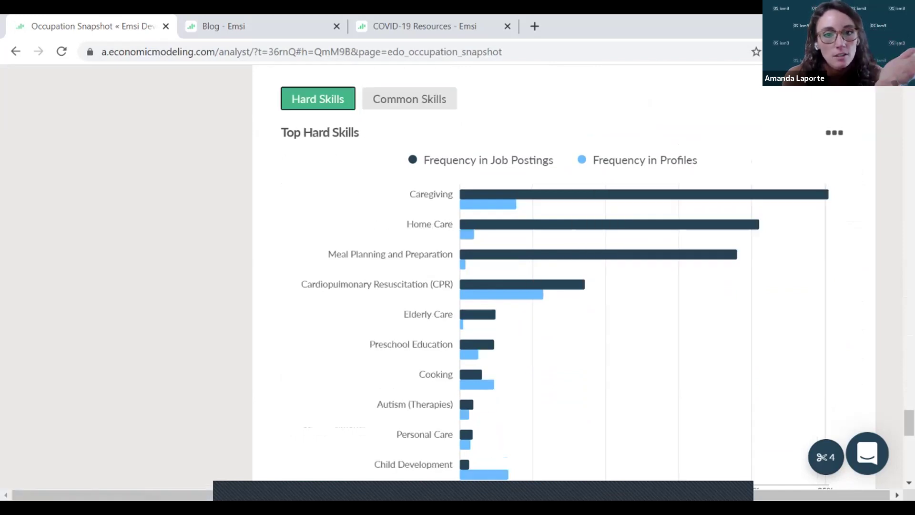
scroll(562, 274, "down", 2)
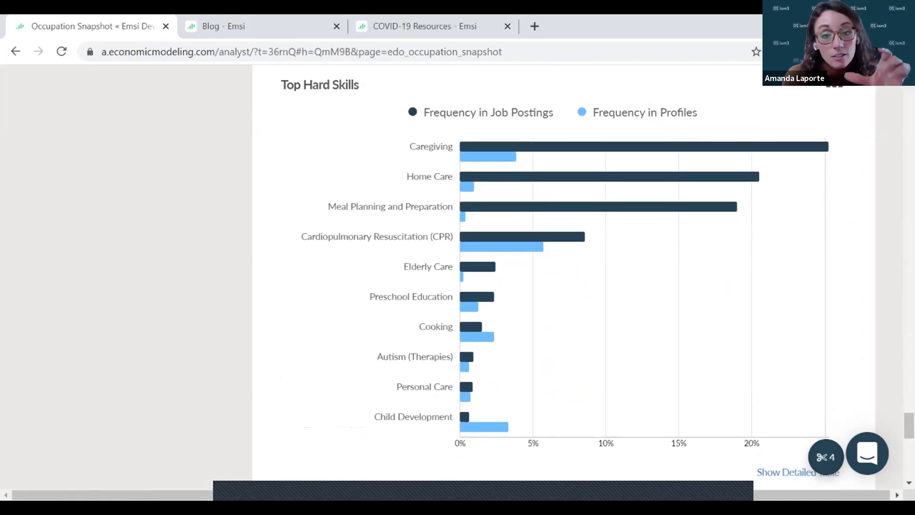
scroll(562, 274, "up", 1)
left_click(409, 76)
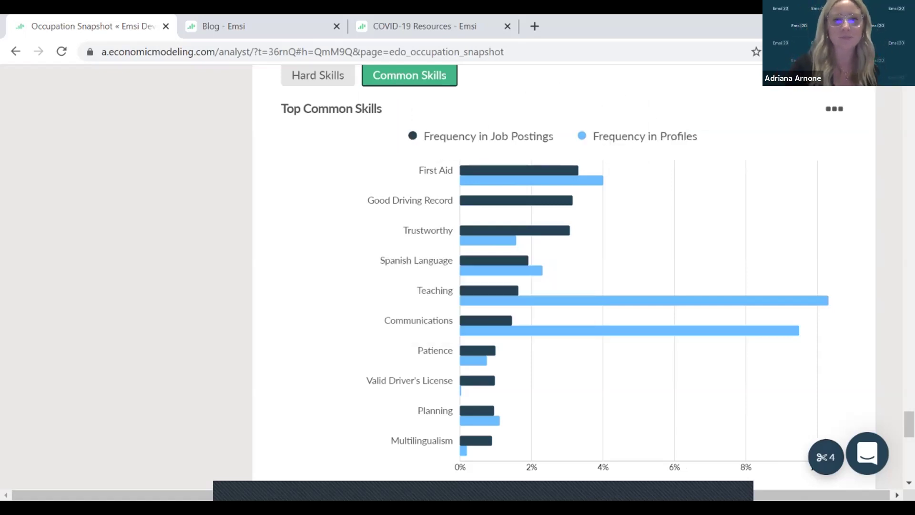
mouse_move(553, 231)
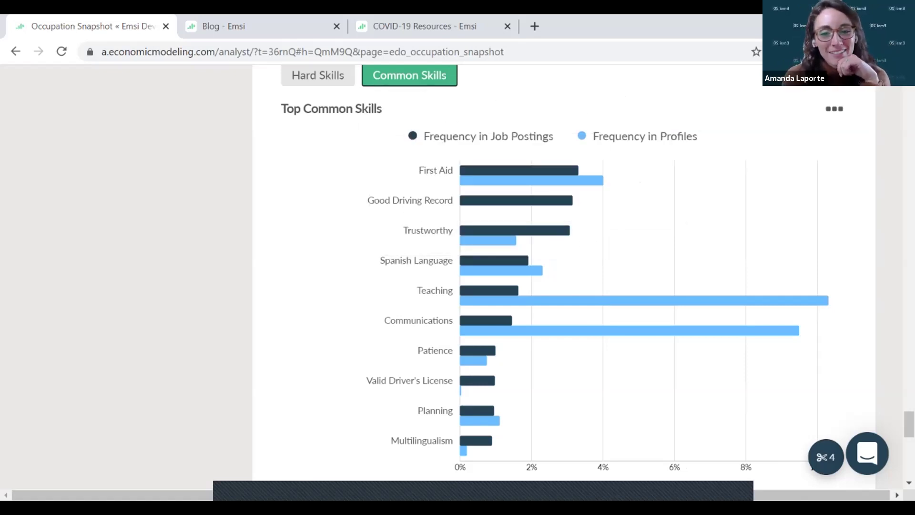
scroll(525, 196, "down", 1)
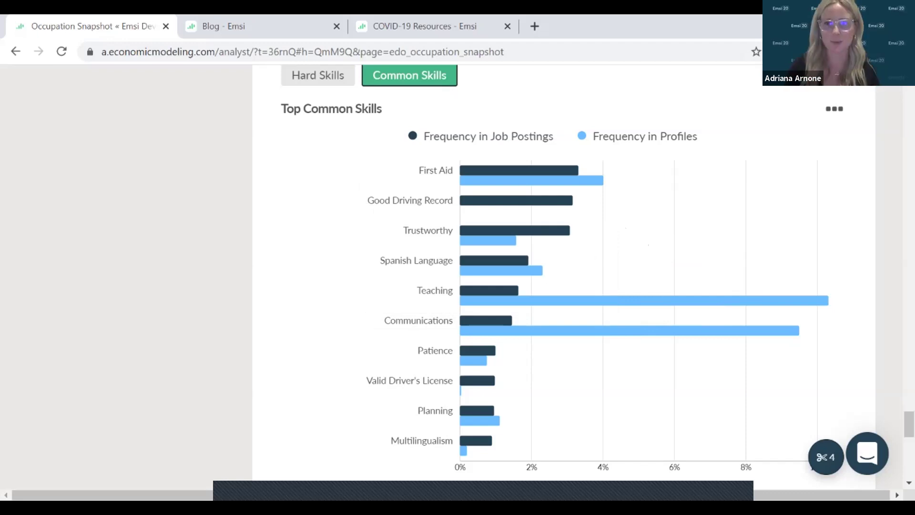
scroll(559, 276, "down", 1)
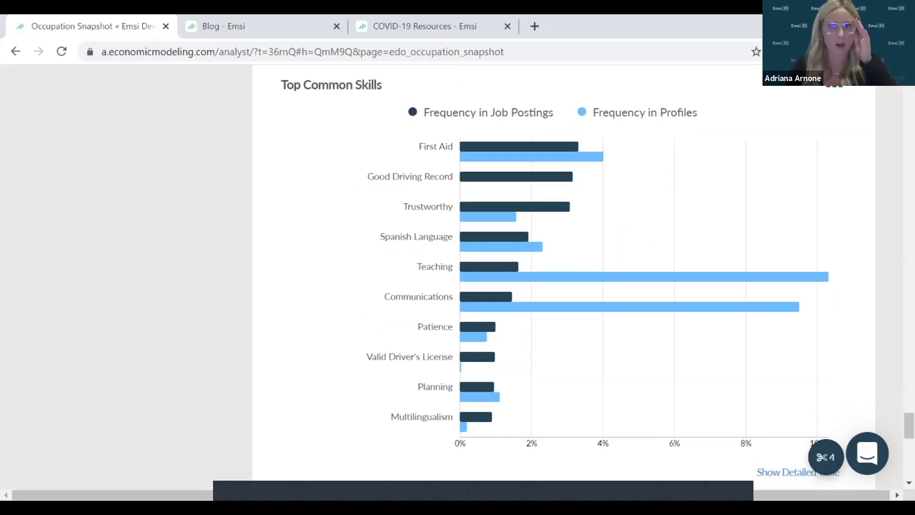
scroll(559, 276, "up", 1)
scroll(560, 276, "down", 1)
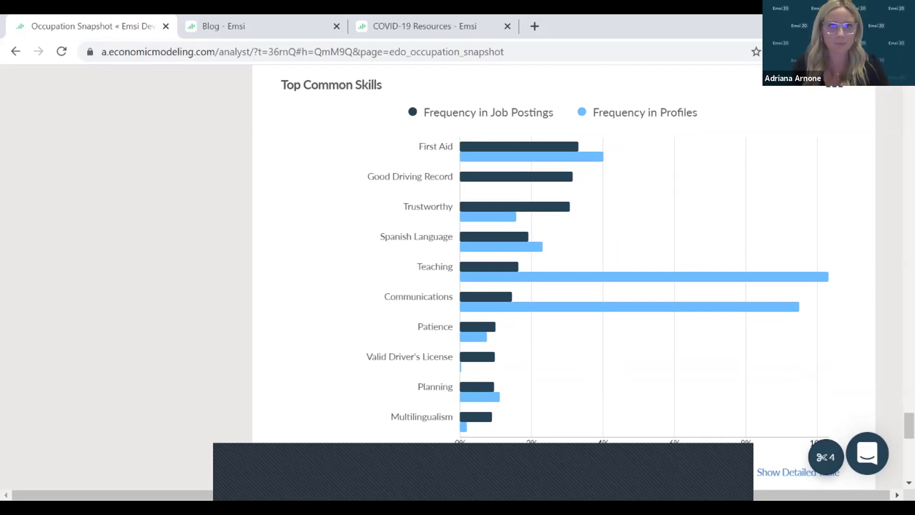
Step: Review the Race/Ethnicity and Gender breakdowns in the snapshot's Demographic Details, ending on Race/Ethnicity
scroll(562, 271, "up", 4)
scroll(562, 272, "up", 10)
scroll(563, 272, "up", 12)
scroll(562, 272, "up", 12)
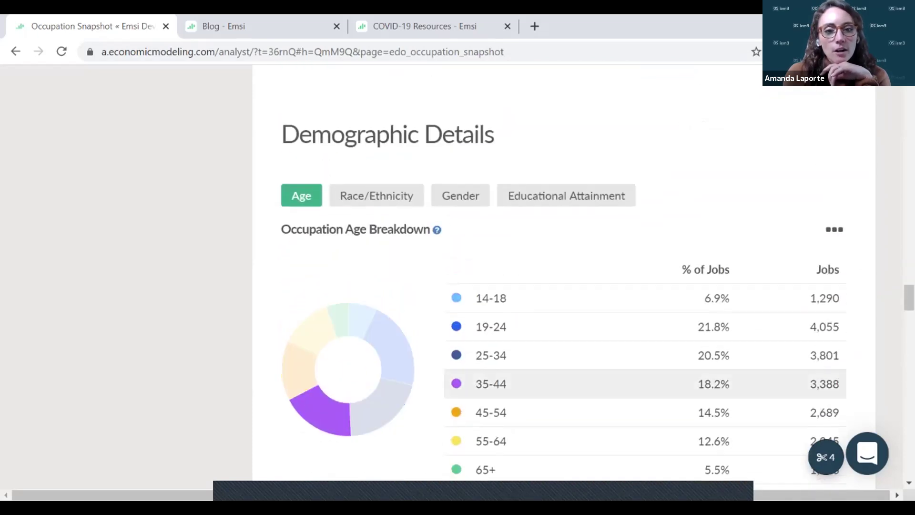
left_click(377, 195)
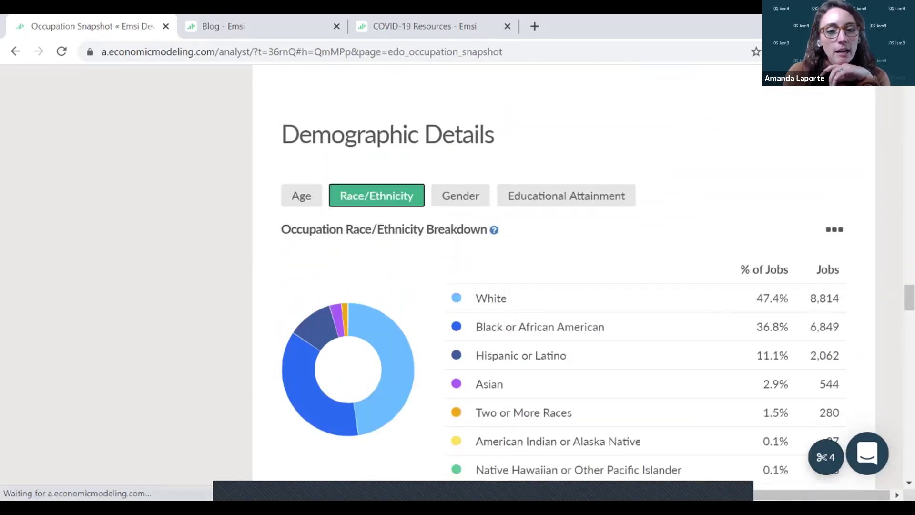
scroll(353, 371, "down", 1)
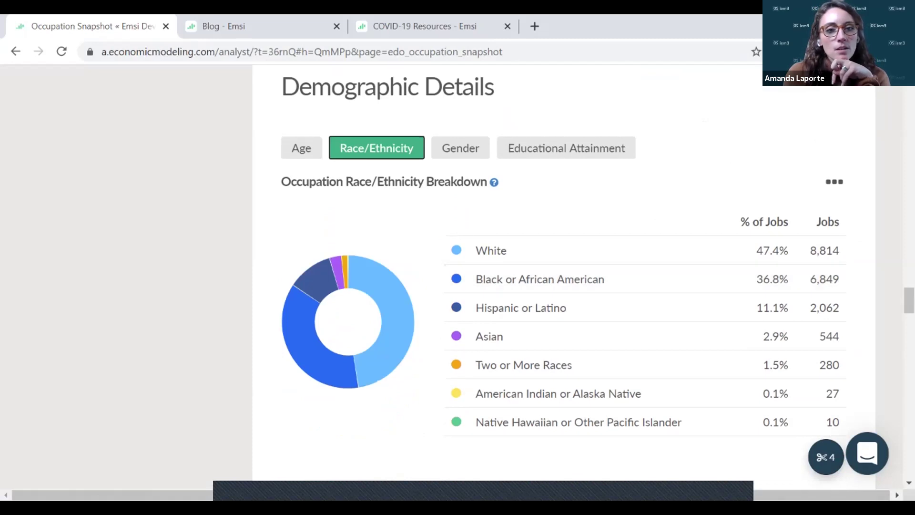
left_click(460, 148)
left_click(377, 148)
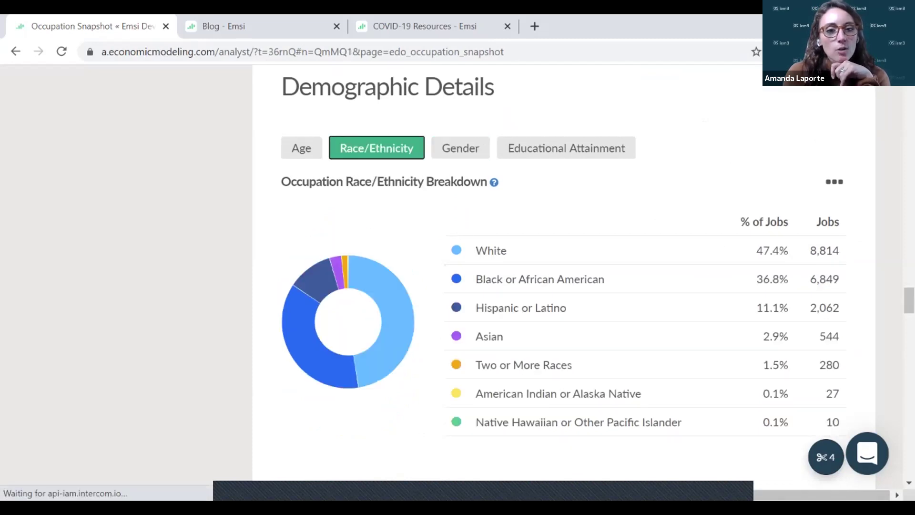
Step: Leave the snapshot for the Occupation reports and open the Occupation Table
scroll(563, 286, "up", 1)
scroll(562, 286, "up", 10)
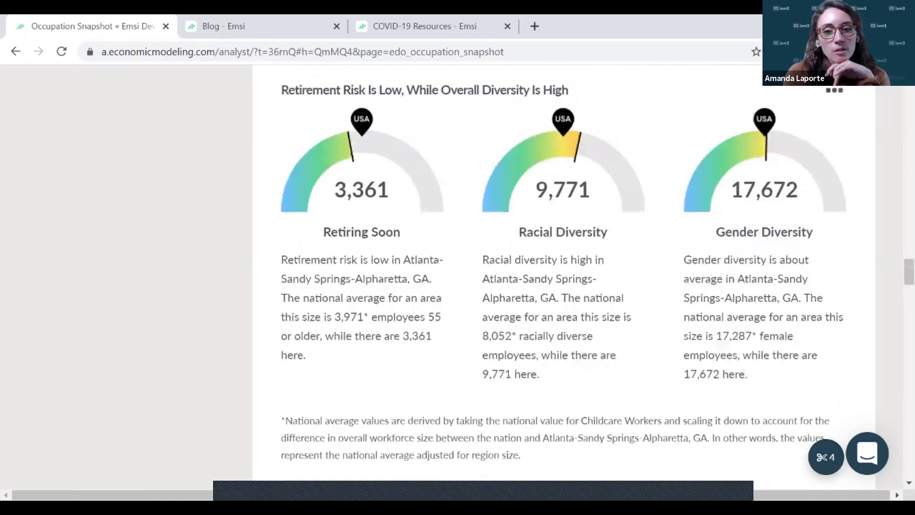
scroll(562, 286, "up", 10)
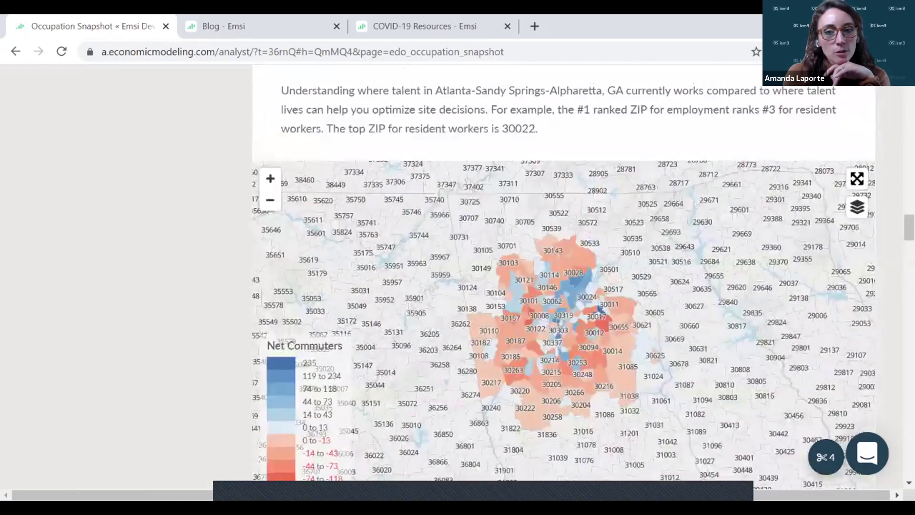
scroll(562, 286, "up", 12)
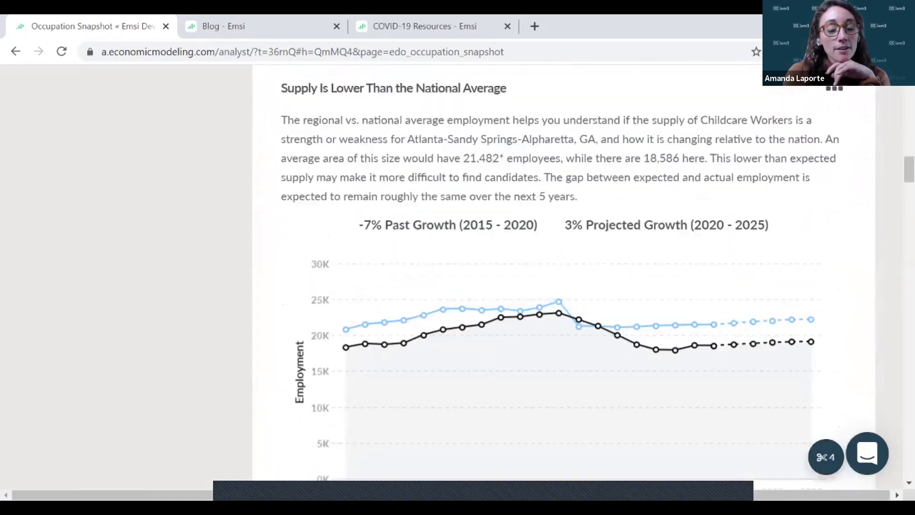
scroll(562, 286, "up", 12)
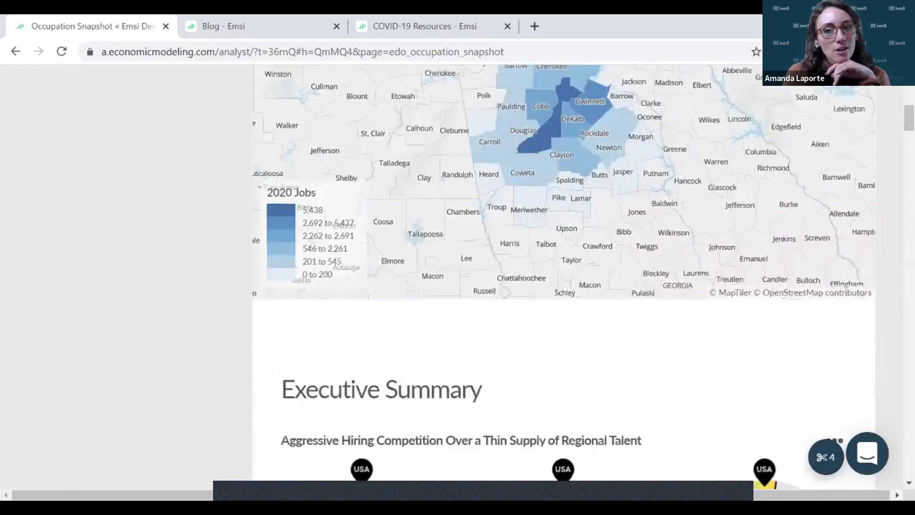
scroll(562, 286, "up", 6)
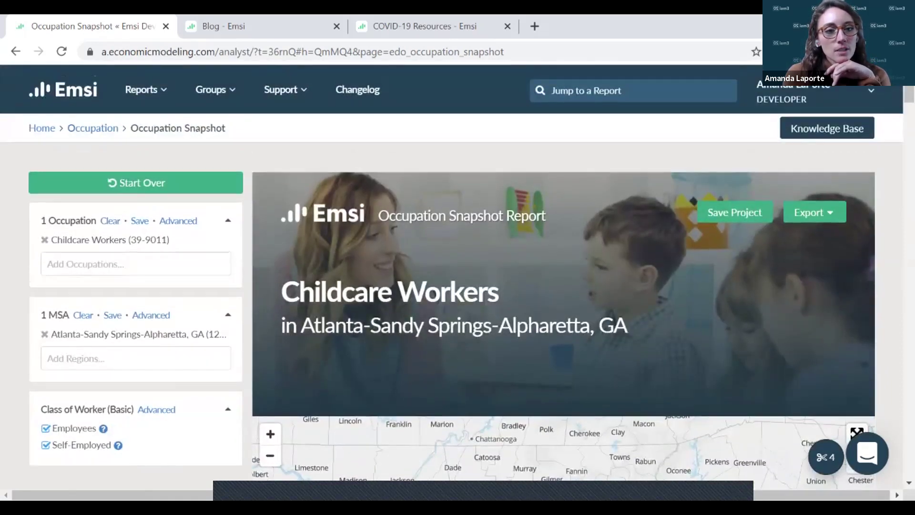
left_click(93, 129)
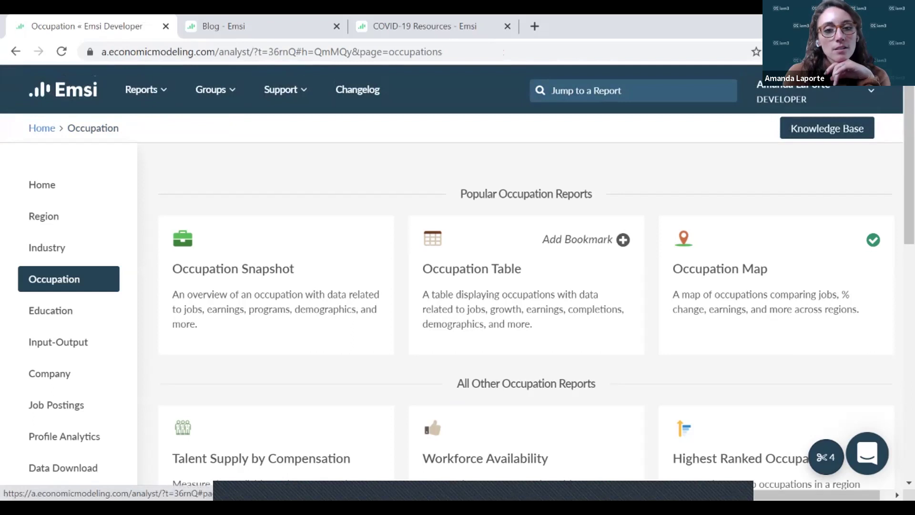
left_click(472, 269)
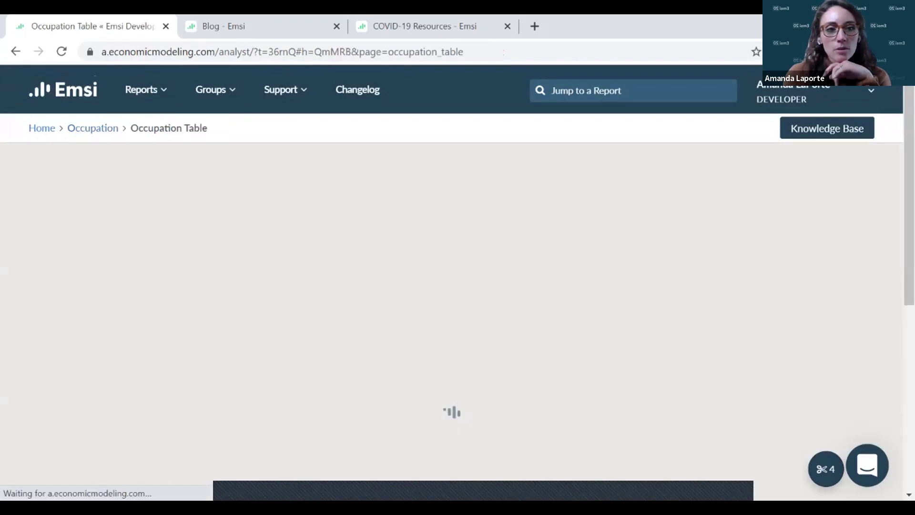
Step: Add Diversity & Demographics to the table's data and run it for all available occupations in Atlanta-Sandy Springs-Alpharetta, GA
scroll(458, 286, "down", 2)
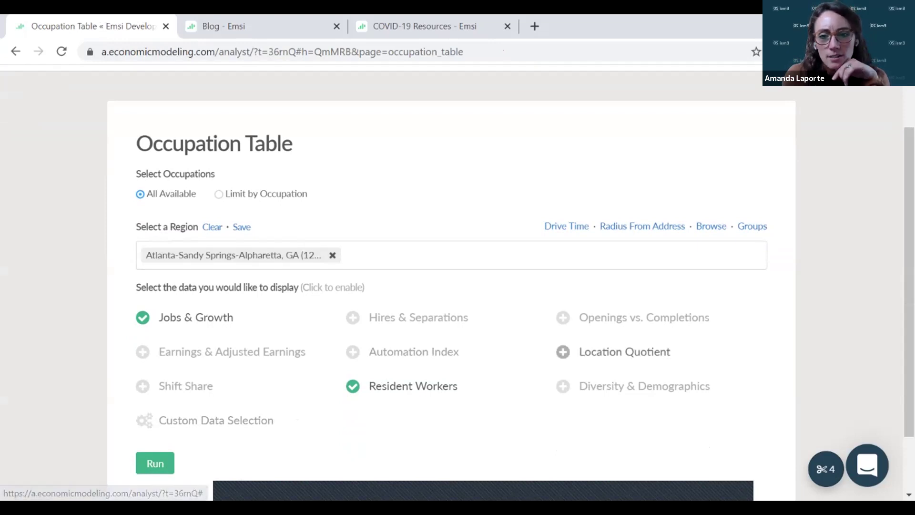
left_click(643, 386)
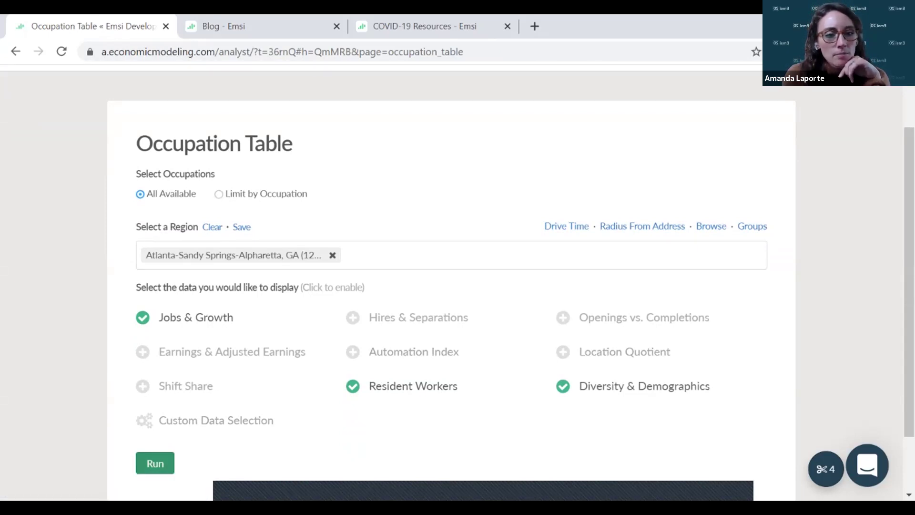
left_click(155, 463)
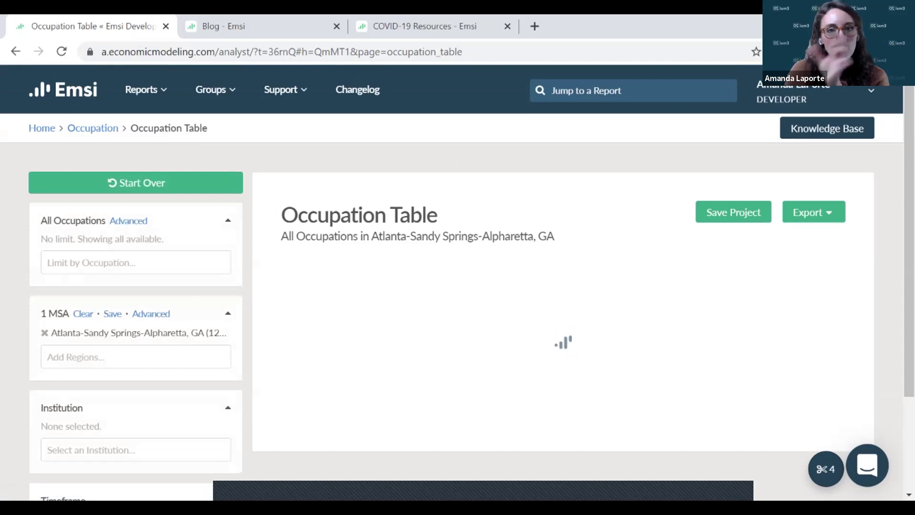
Step: Show the Occupation Table at the 2-Digit occupation level
scroll(458, 286, "down", 3)
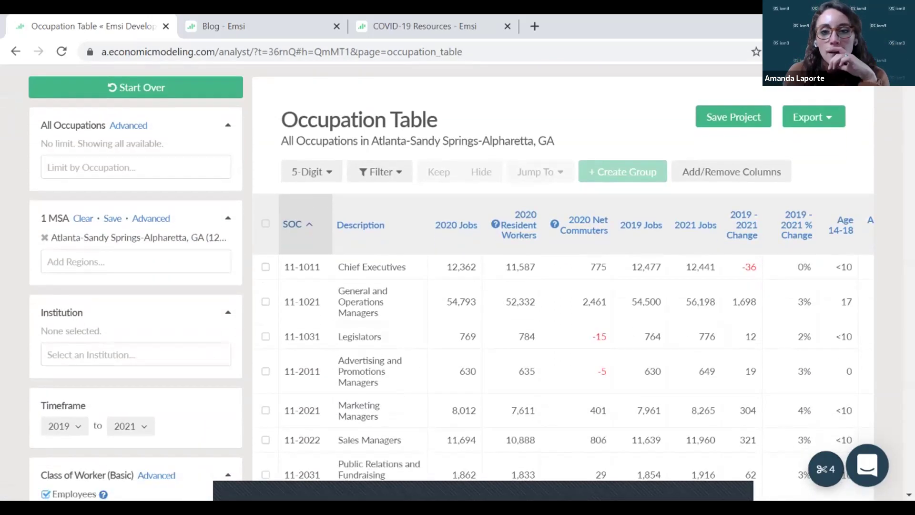
scroll(310, 143, "down", 1)
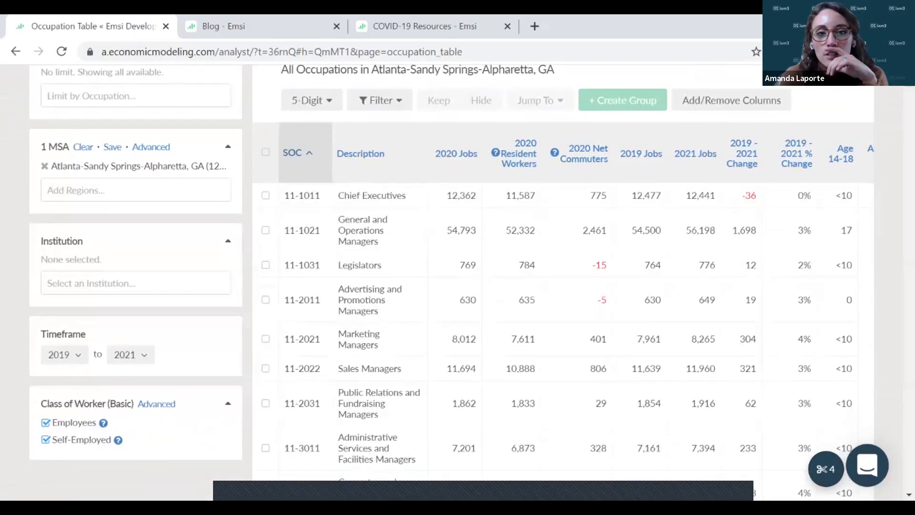
left_click(311, 101)
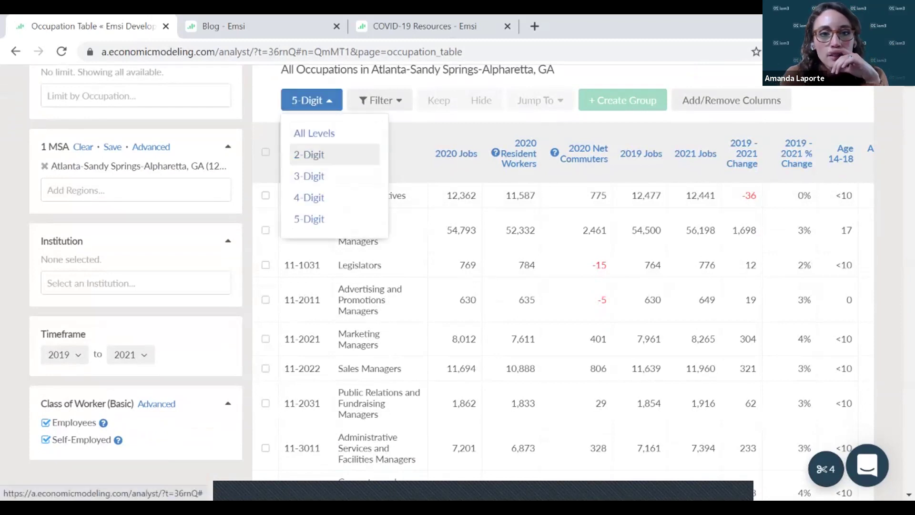
left_click(333, 154)
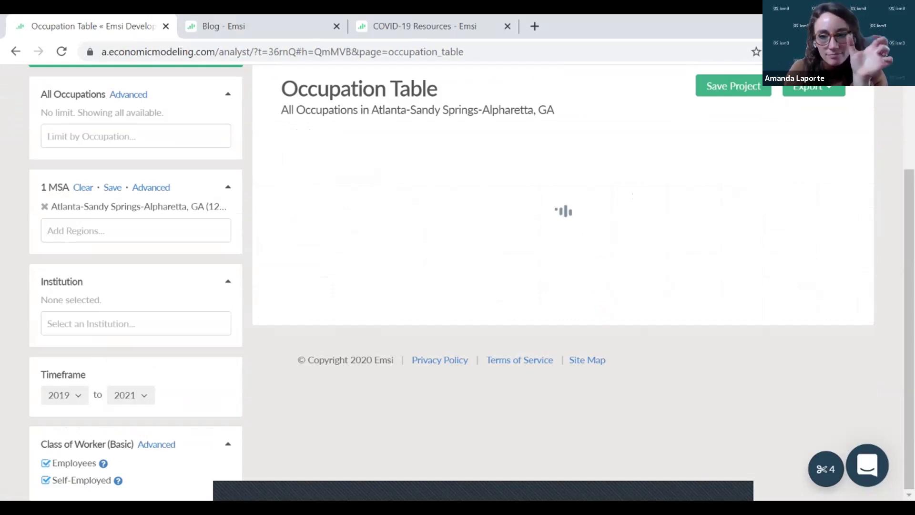
Step: Examine the occupation groups and their age, gender, race/ethnicity and Total Diversity columns across the Occupation Table
scroll(472, 281, "down", 1)
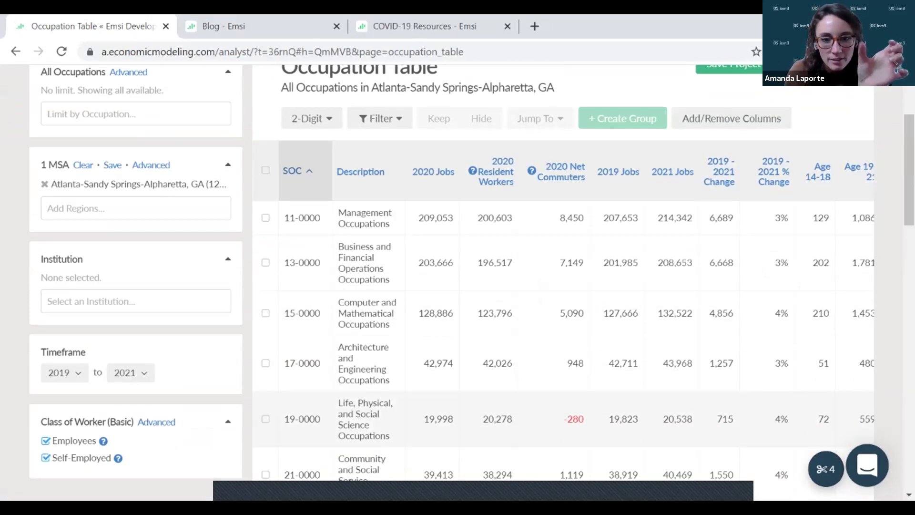
scroll(472, 281, "down", 5)
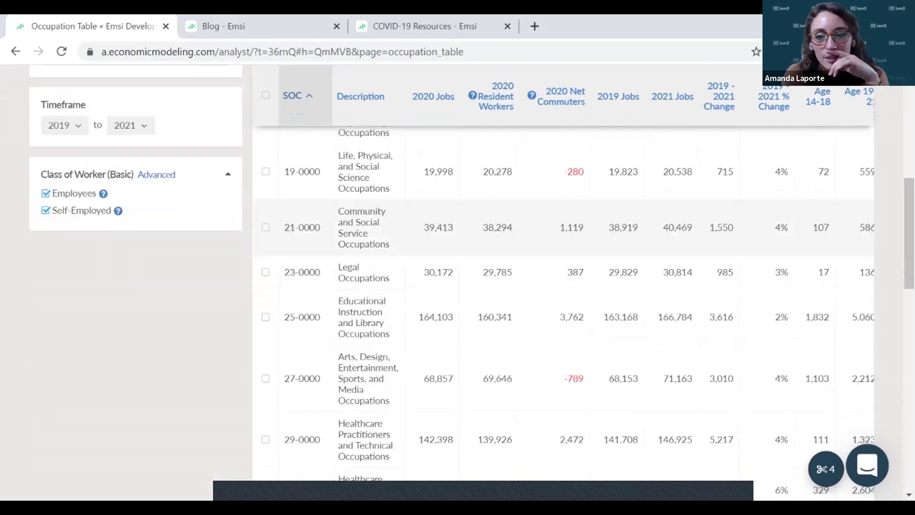
scroll(562, 300, "down", 15)
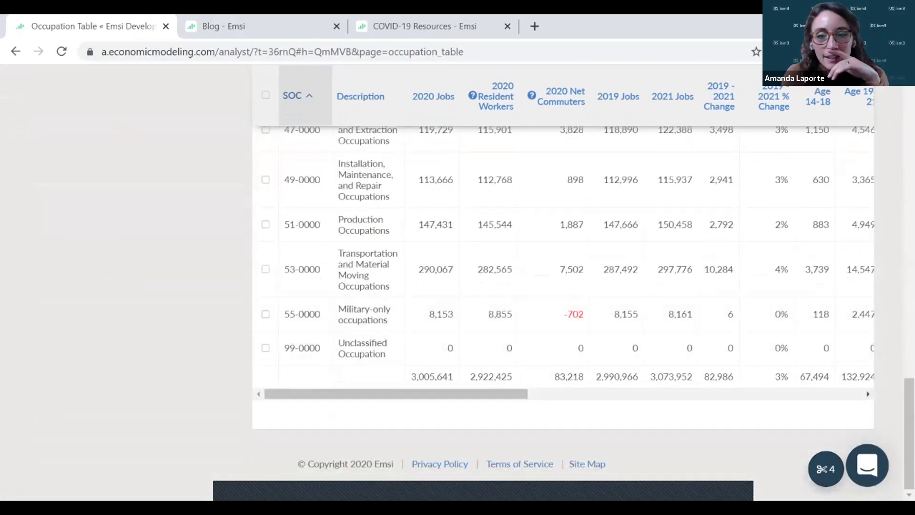
scroll(562, 253, "right", 9)
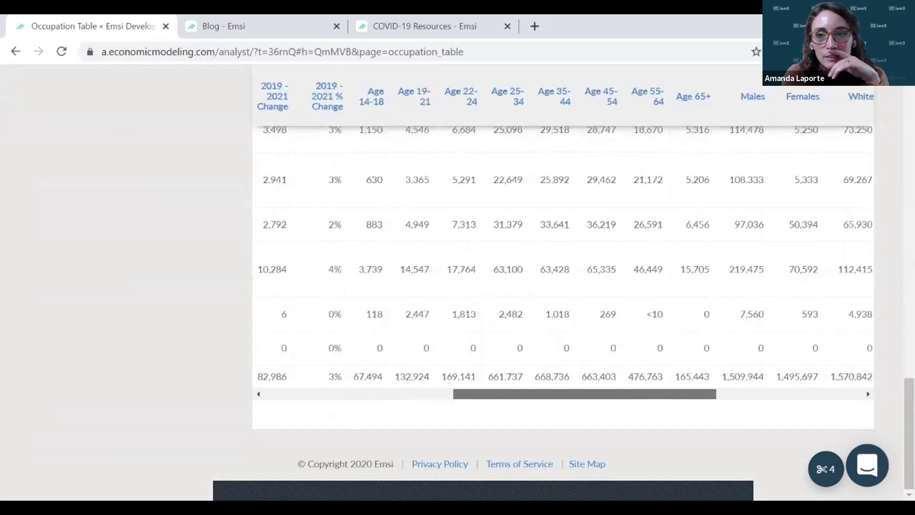
scroll(563, 252, "right", 7)
scroll(563, 286, "up", 3)
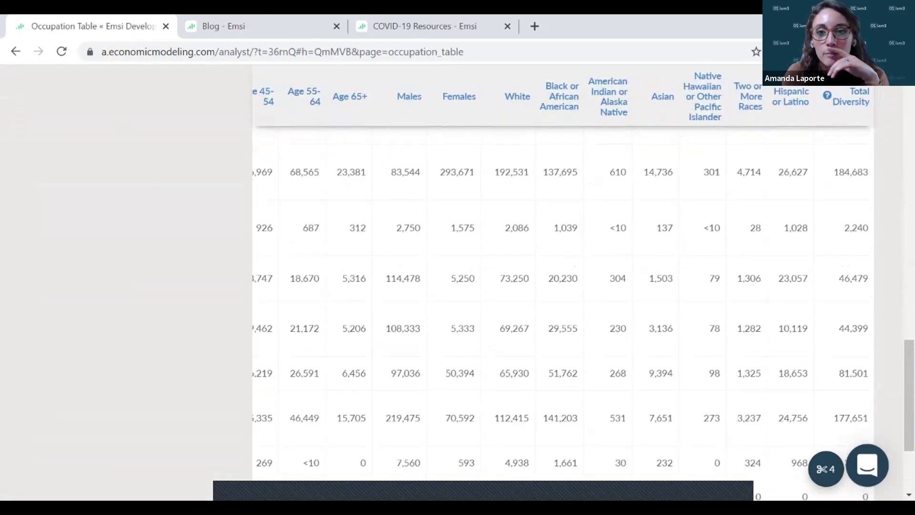
scroll(562, 286, "up", 15)
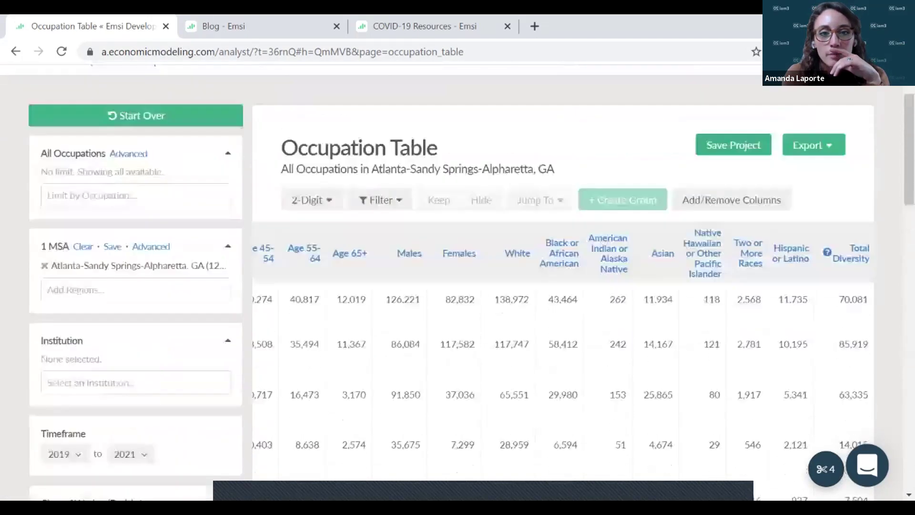
scroll(562, 286, "up", 1)
scroll(458, 286, "down", 2)
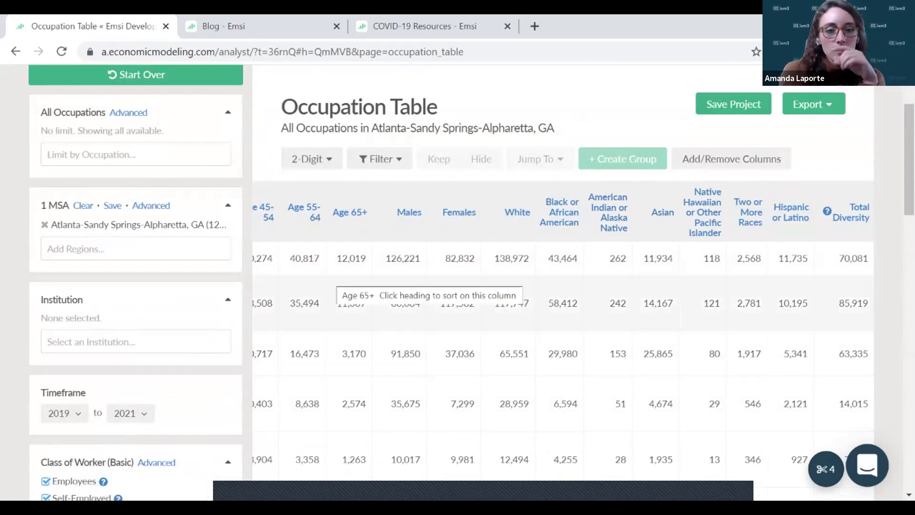
scroll(232, 120, "up", 1)
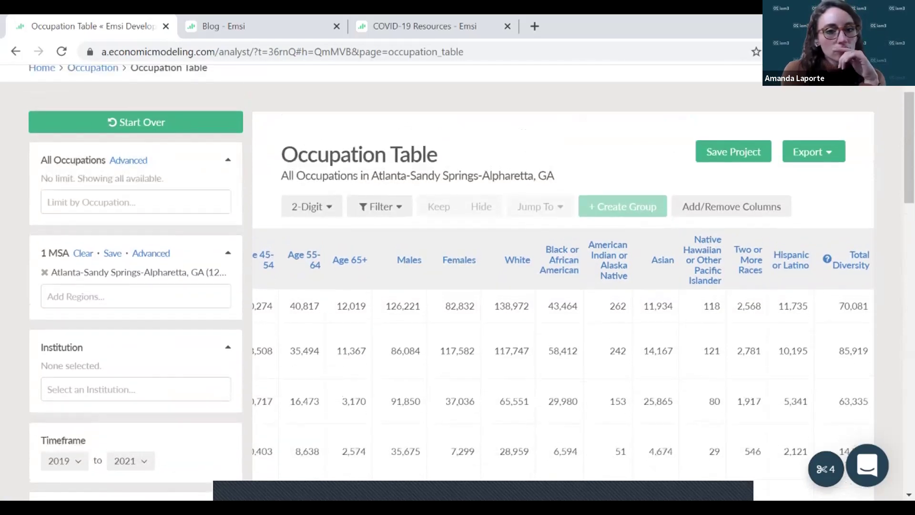
scroll(458, 280, "up", 1)
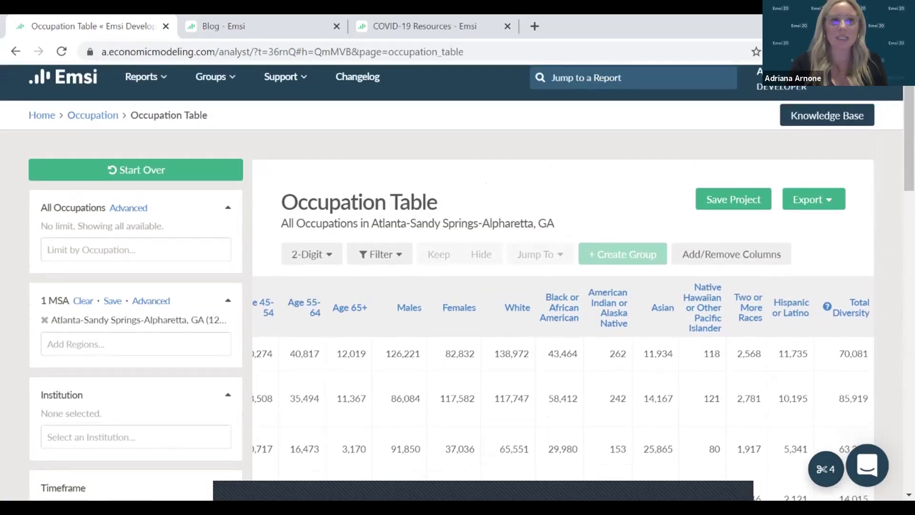
scroll(458, 283, "up", 1)
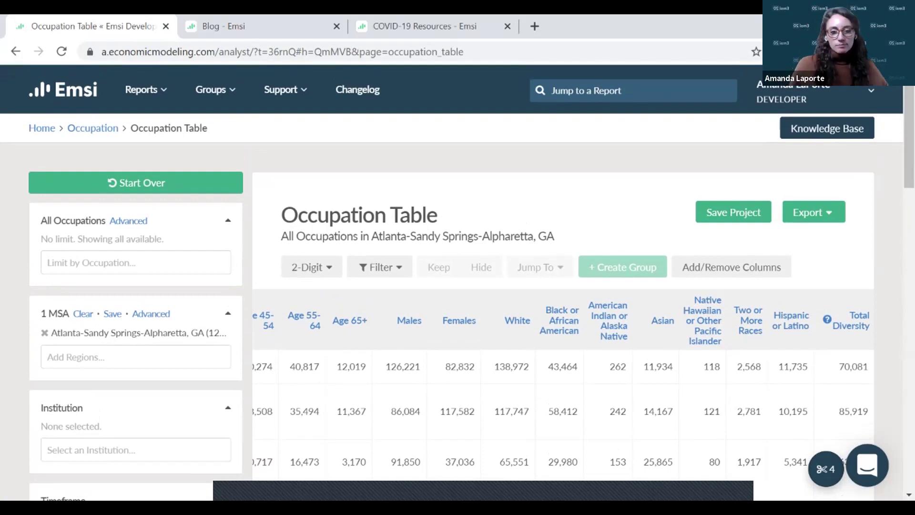
Step: Return to the Emsi Developer home page and switch to the Thank You slide in PowerPoint
left_click(93, 129)
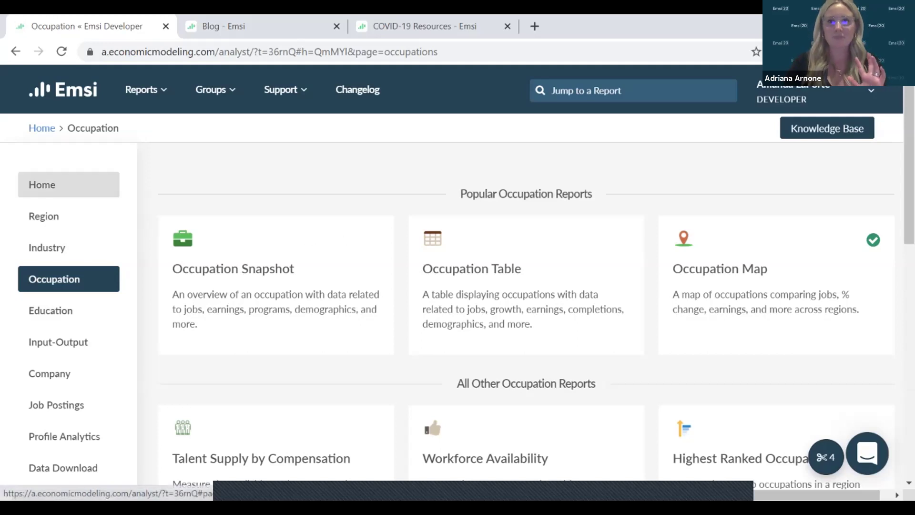
left_click(57, 185)
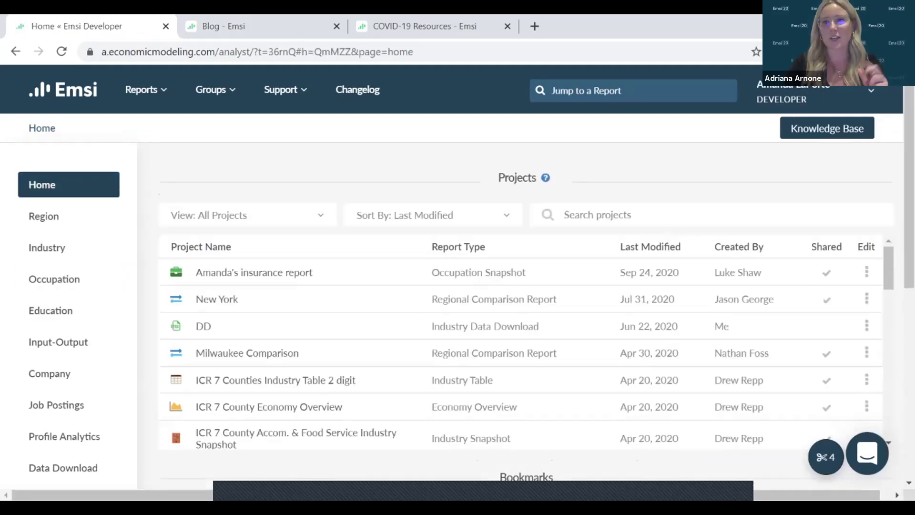
scroll(457, 277, "down", 1)
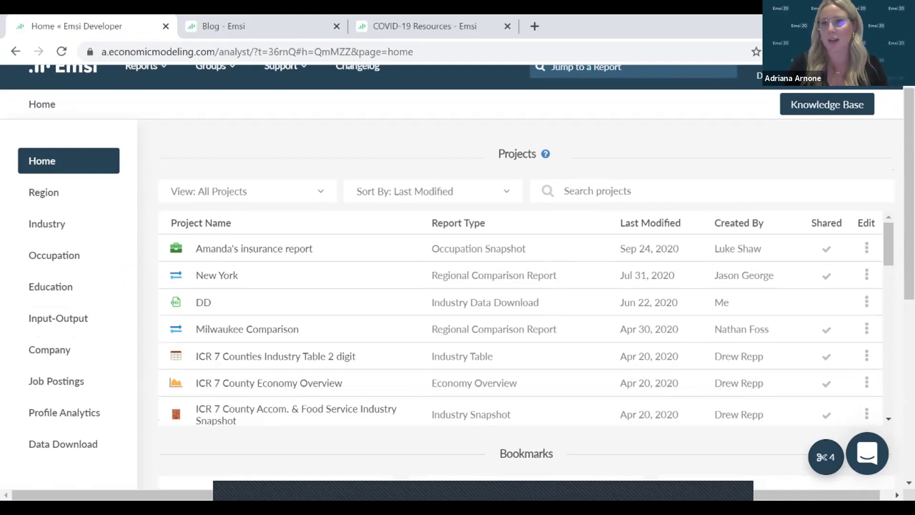
scroll(476, 407, "up", 1)
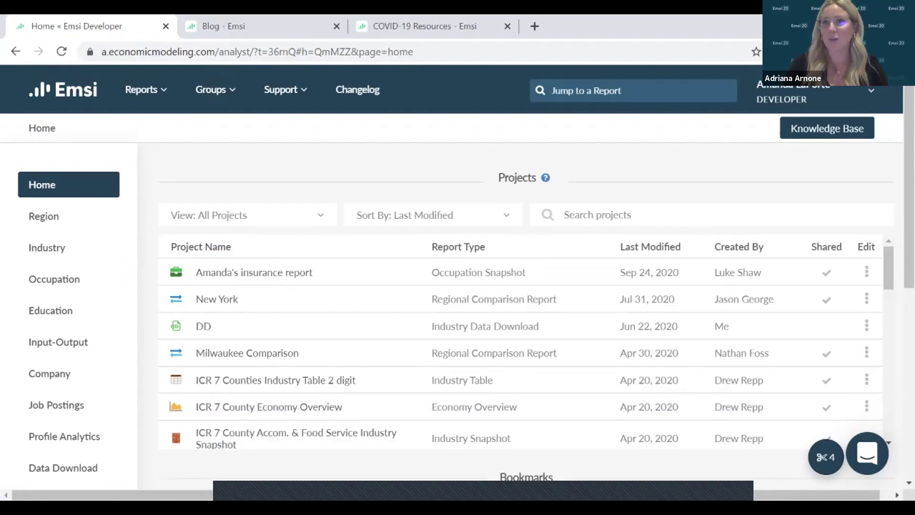
key("alt+Tab")
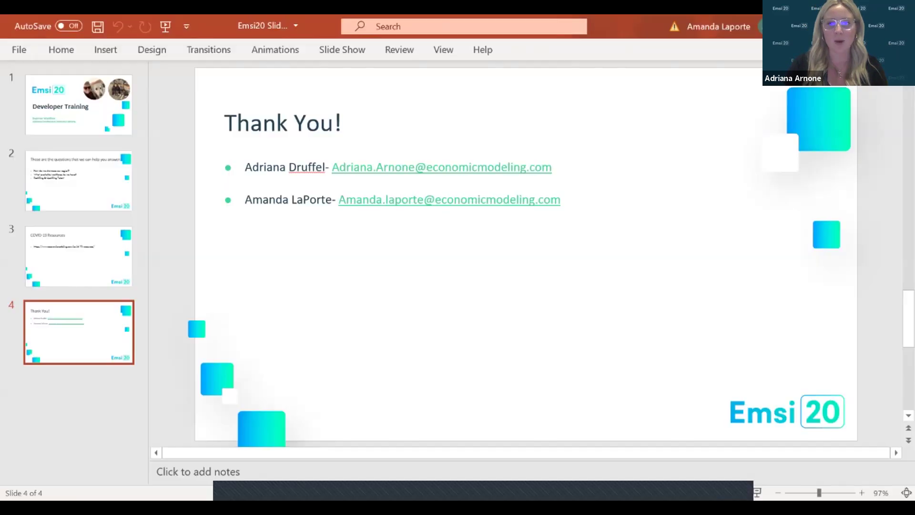